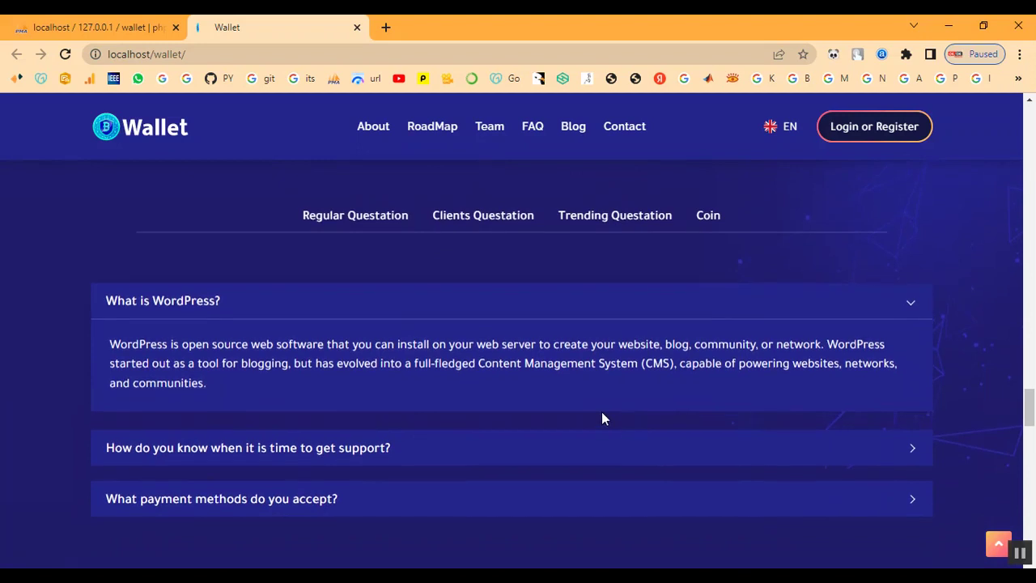
Expand the support-hours and payment-methods FAQ answers on the landing page.
{"action": "scroll", "coordinate": [602, 413], "scroll_direction": "down", "scroll_amount": 2}
{"action": "scroll", "coordinate": [583, 411], "scroll_direction": "down", "scroll_amount": 1}
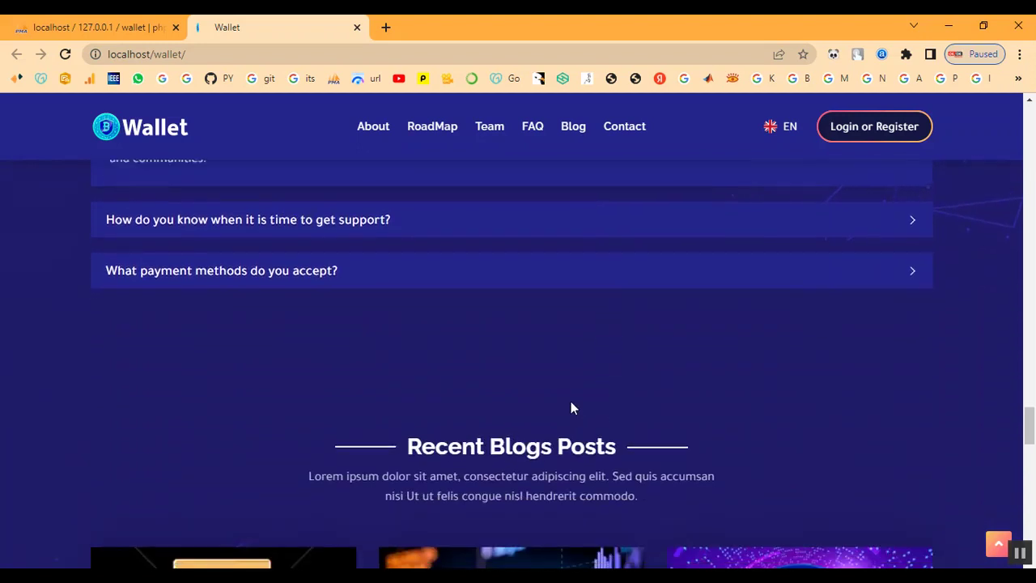
{"action": "scroll", "coordinate": [571, 401], "scroll_direction": "up", "scroll_amount": 3}
{"action": "scroll", "coordinate": [353, 397], "scroll_direction": "down", "scroll_amount": 1}
{"action": "left_click", "coordinate": [350, 381]}
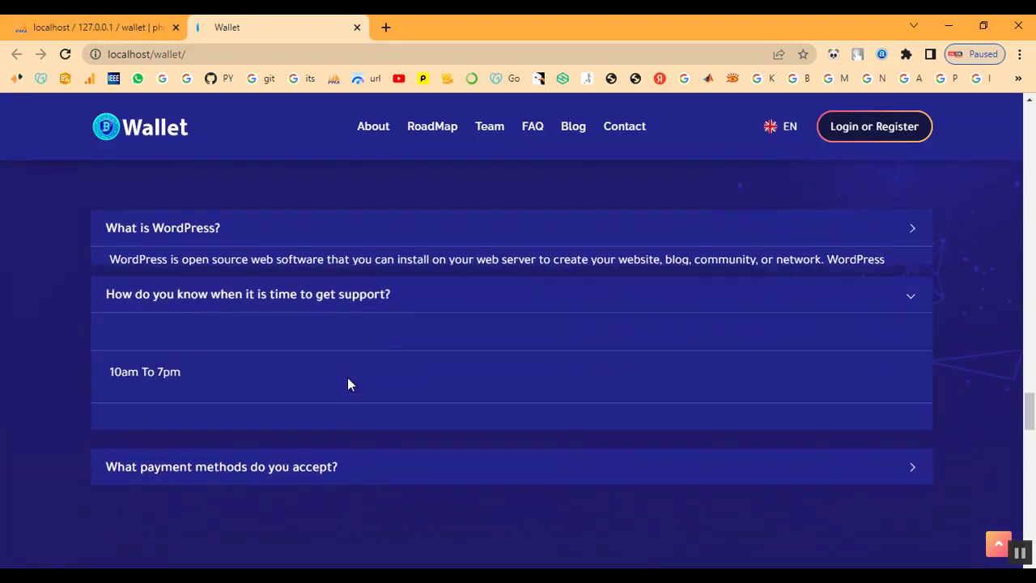
{"action": "scroll", "coordinate": [347, 381], "scroll_direction": "down", "scroll_amount": 2}
{"action": "left_click", "coordinate": [346, 335]}
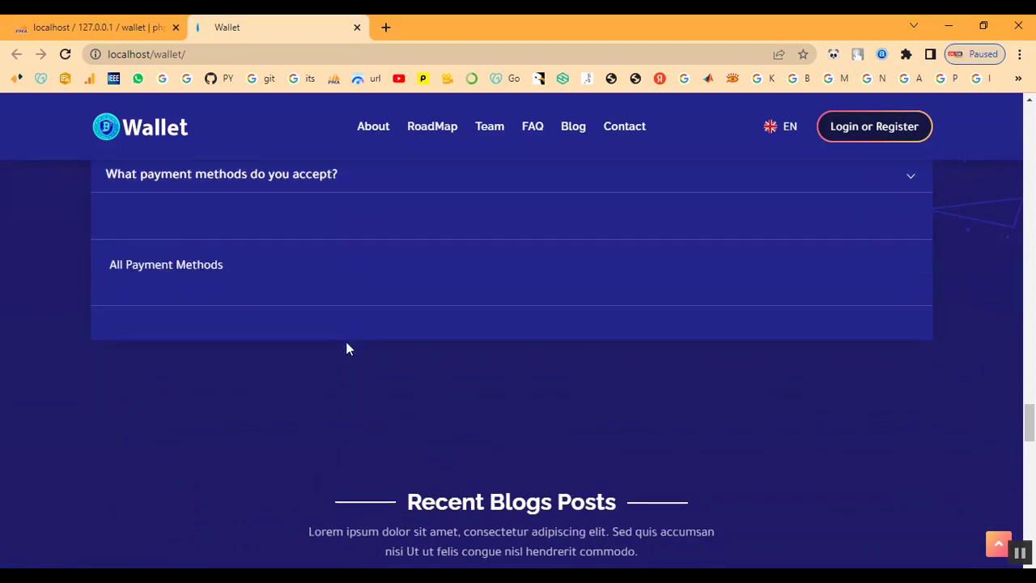
Scroll down to the footer and back up to the hero section.
{"action": "scroll", "coordinate": [346, 342], "scroll_direction": "down", "scroll_amount": 2}
{"action": "scroll", "coordinate": [349, 352], "scroll_direction": "down", "scroll_amount": 2}
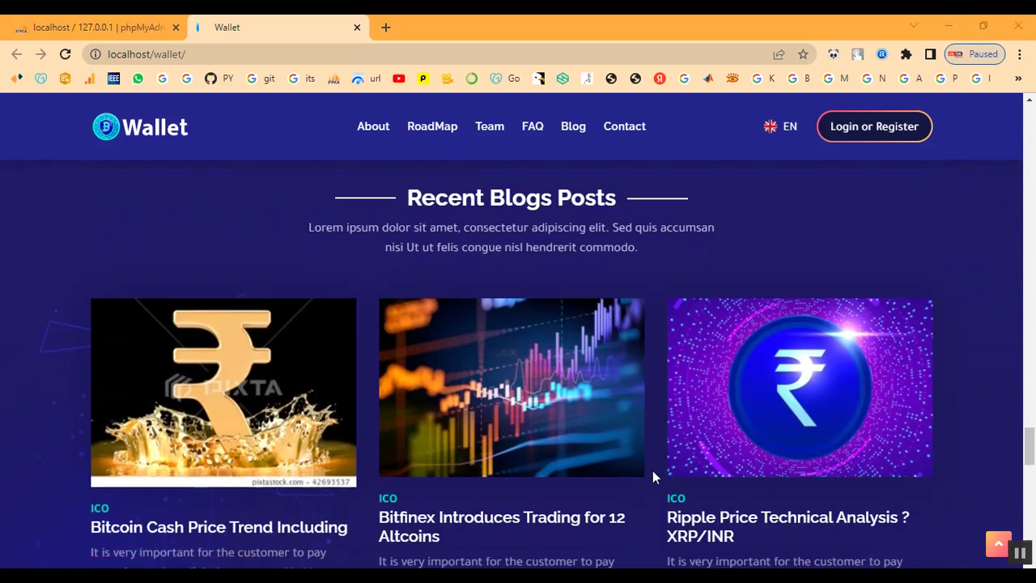
{"action": "scroll", "coordinate": [608, 433], "scroll_direction": "down", "scroll_amount": 2}
{"action": "scroll", "coordinate": [660, 432], "scroll_direction": "down", "scroll_amount": 1}
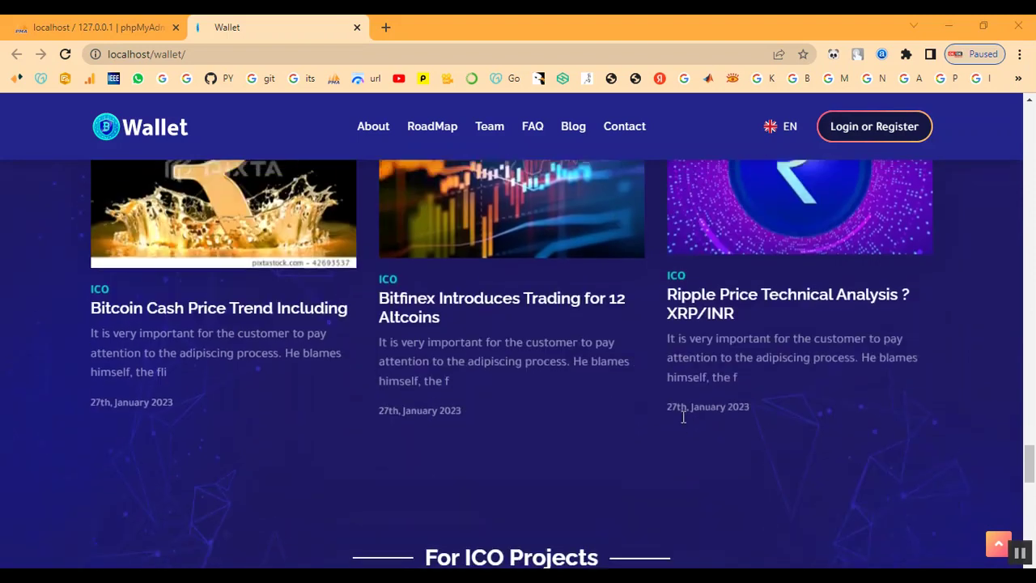
{"action": "scroll", "coordinate": [693, 389], "scroll_direction": "down", "scroll_amount": 1}
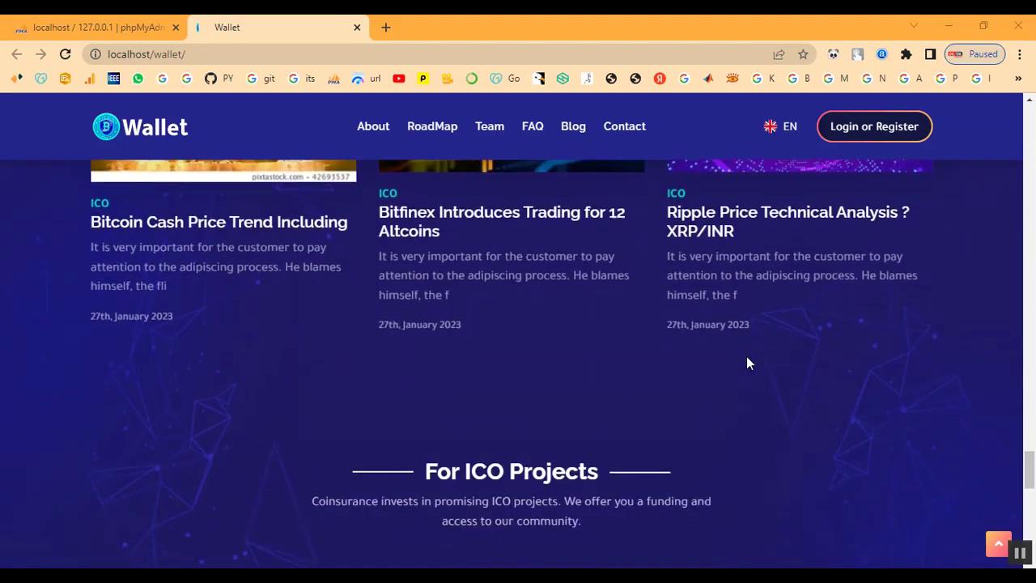
{"action": "scroll", "coordinate": [746, 363], "scroll_direction": "down", "scroll_amount": 2}
{"action": "scroll", "coordinate": [662, 369], "scroll_direction": "down", "scroll_amount": 3}
{"action": "scroll", "coordinate": [659, 371], "scroll_direction": "down", "scroll_amount": 4}
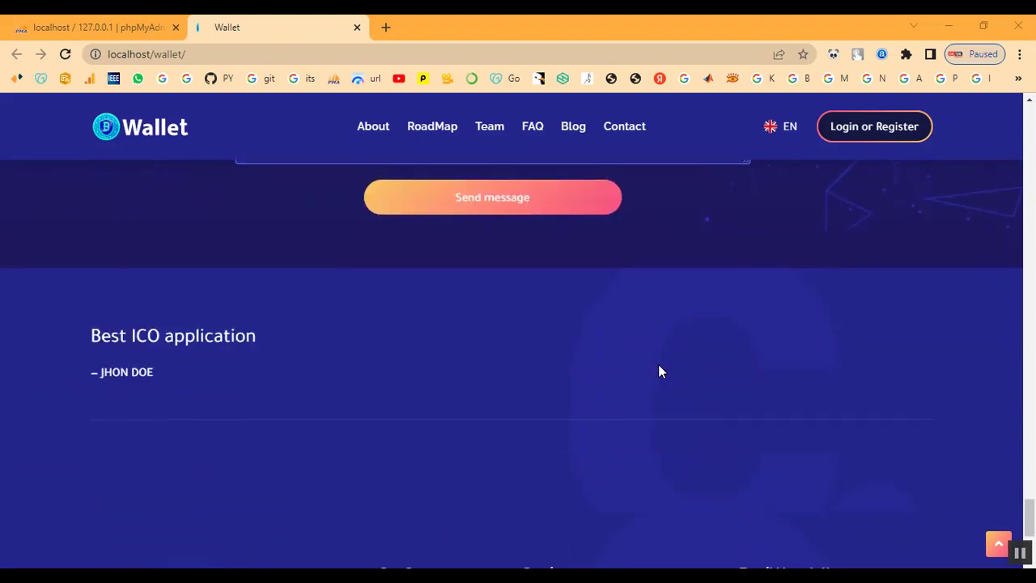
{"action": "scroll", "coordinate": [658, 371], "scroll_direction": "down", "scroll_amount": 2}
{"action": "scroll", "coordinate": [659, 370], "scroll_direction": "down", "scroll_amount": 1}
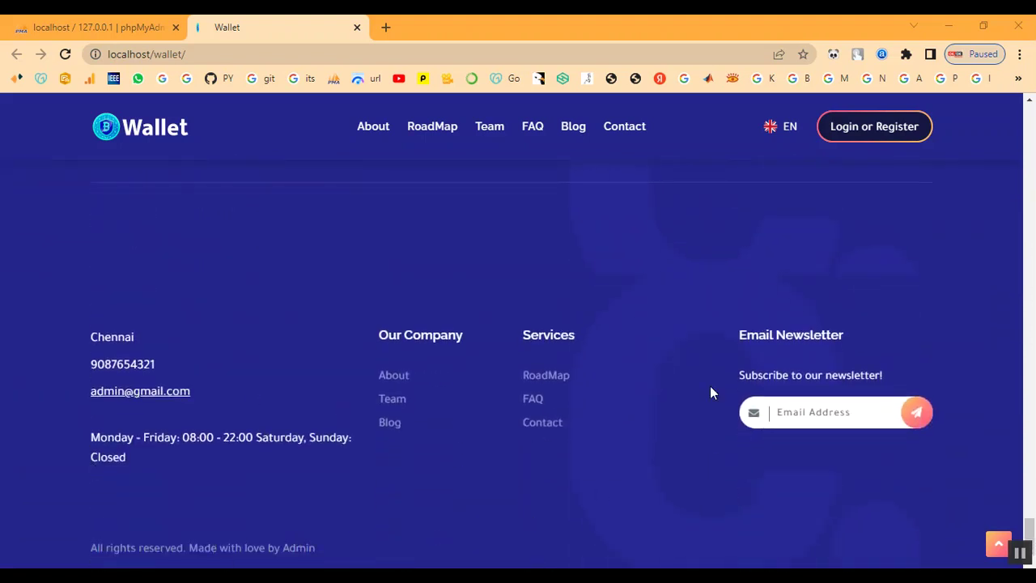
{"action": "scroll", "coordinate": [405, 340], "scroll_direction": "up", "scroll_amount": 3}
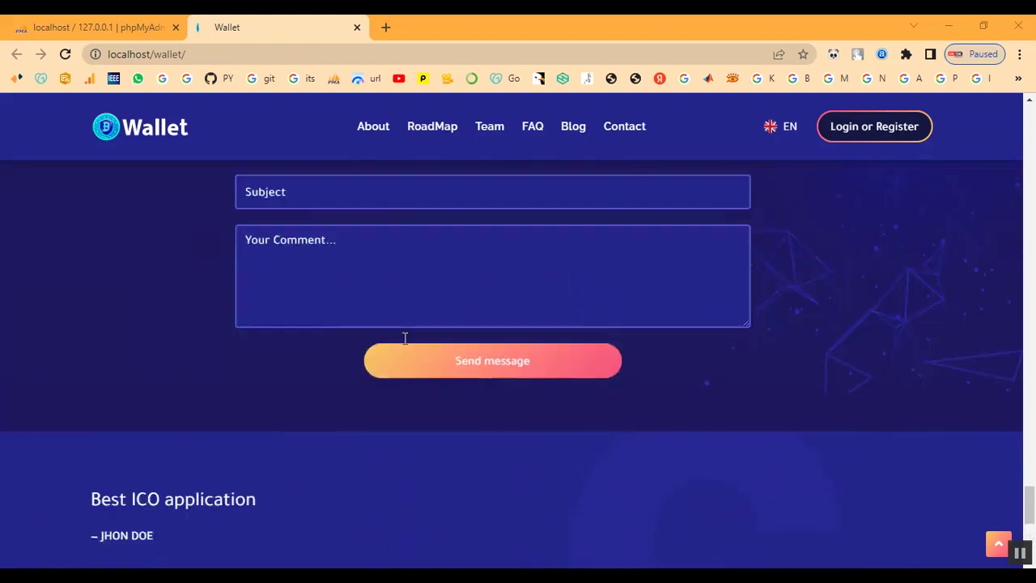
{"action": "scroll", "coordinate": [404, 340], "scroll_direction": "up", "scroll_amount": 10}
{"action": "scroll", "coordinate": [404, 340], "scroll_direction": "up", "scroll_amount": 15}
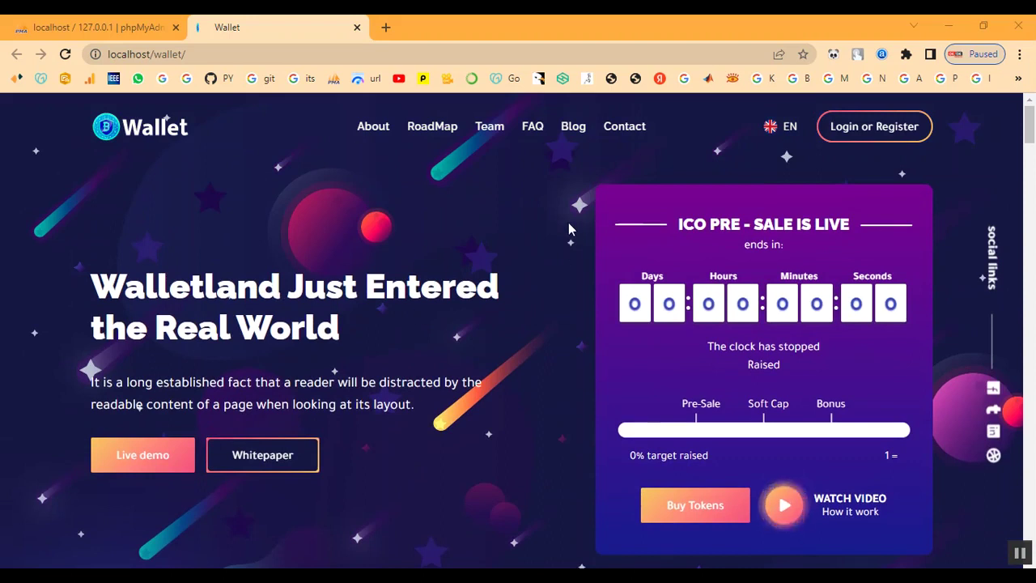
Log in through ADMIN Login with the admin e-mail, password and captcha.
{"action": "left_click", "coordinate": [895, 128]}
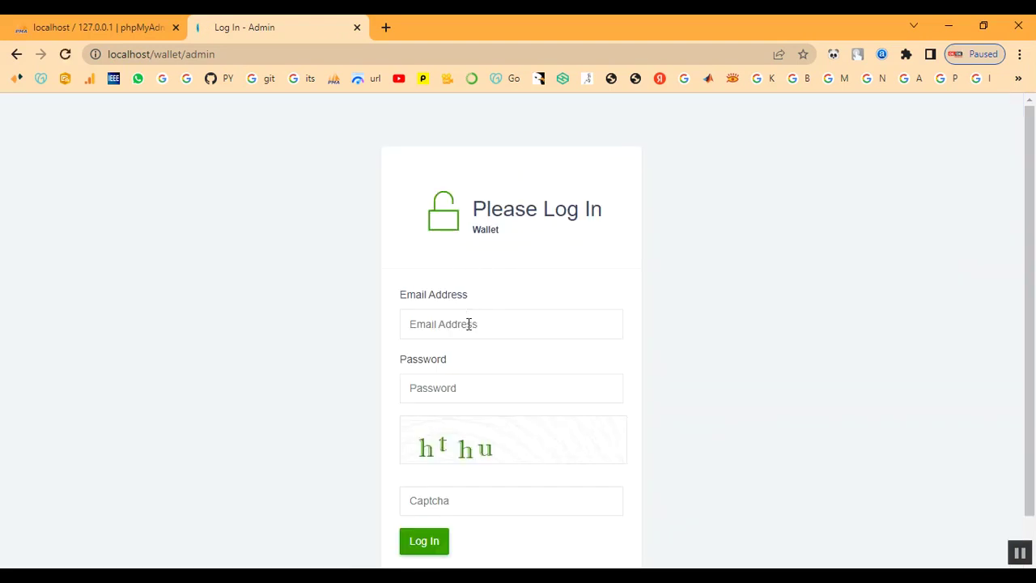
{"action": "left_click", "coordinate": [469, 324]}
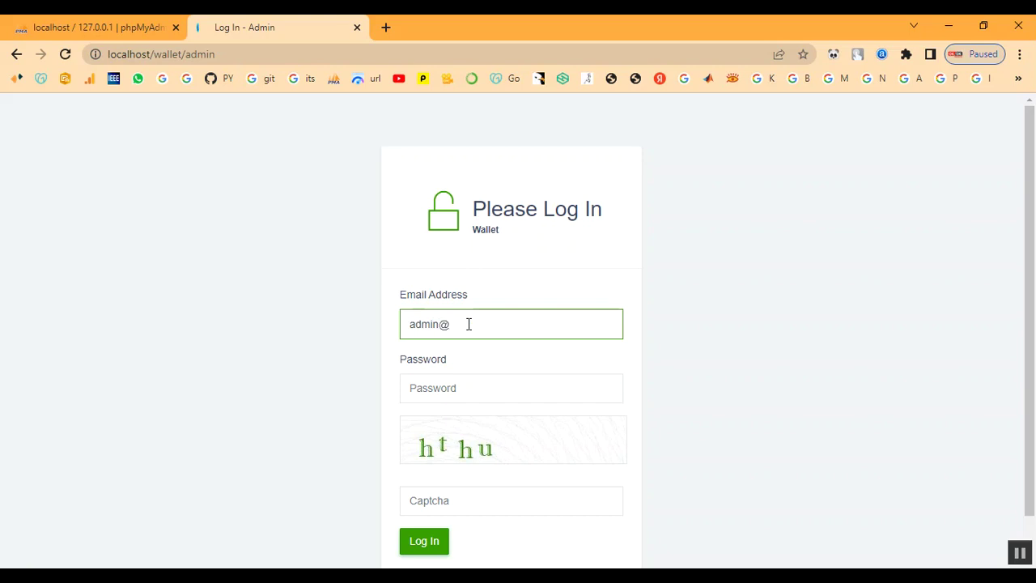
{"action": "key", "text": "Tab"}
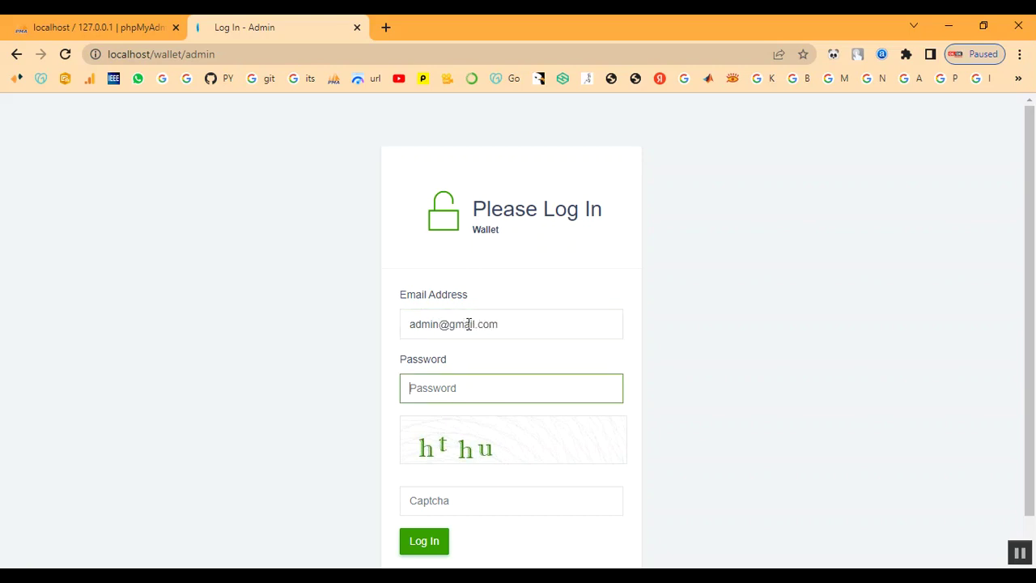
{"action": "type", "text": "a"}
{"action": "key", "text": "Tab"}
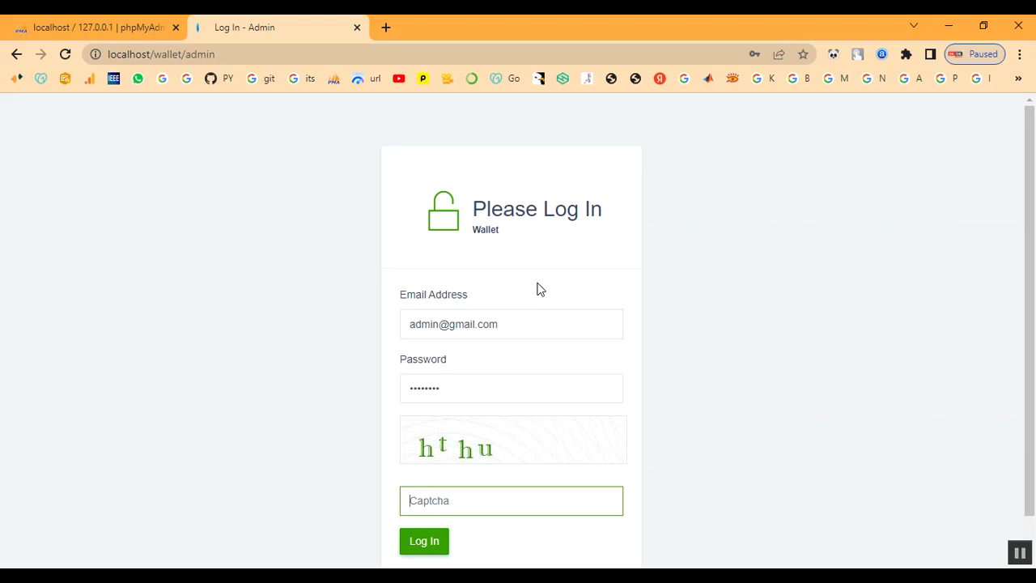
{"action": "type", "text": "hthu"}
{"action": "scroll", "coordinate": [531, 348], "scroll_direction": "down", "scroll_amount": 1}
{"action": "left_click", "coordinate": [431, 495]}
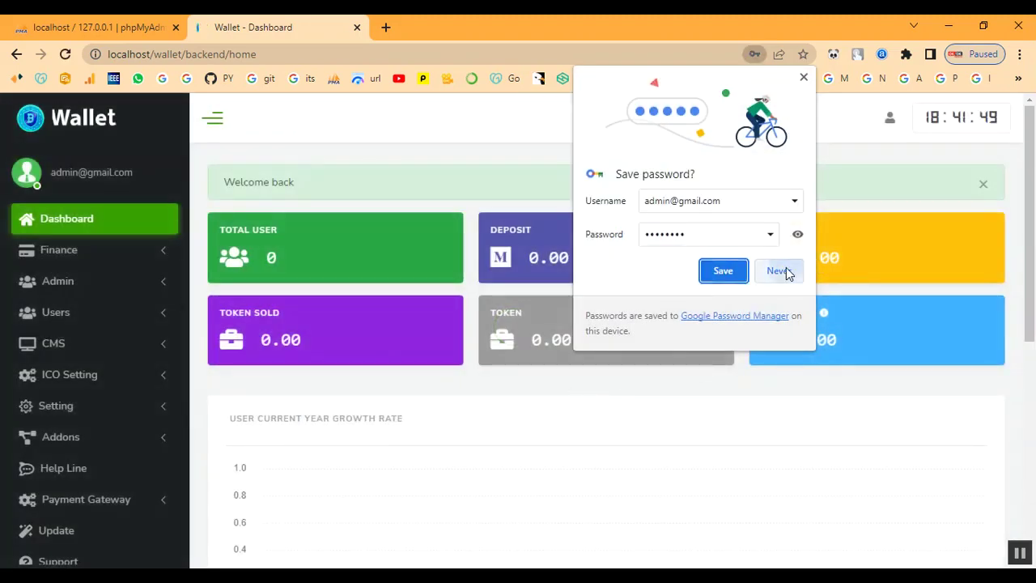
Decline the save-password prompt and open the add-currency form under ICO Setting > Currency.
{"action": "left_click", "coordinate": [784, 272]}
{"action": "scroll", "coordinate": [279, 331], "scroll_direction": "down", "scroll_amount": 5}
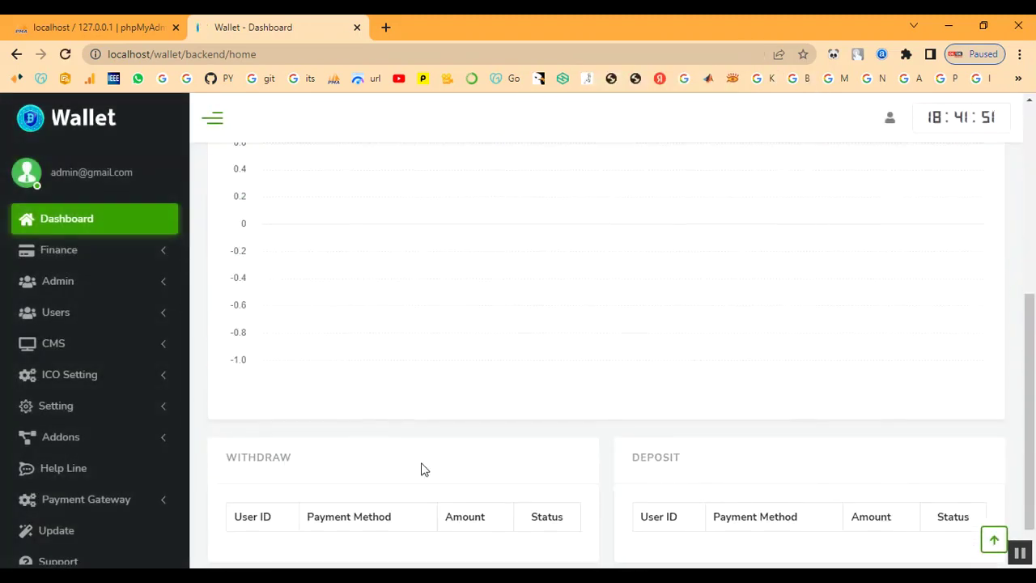
{"action": "scroll", "coordinate": [386, 430], "scroll_direction": "down", "scroll_amount": 1}
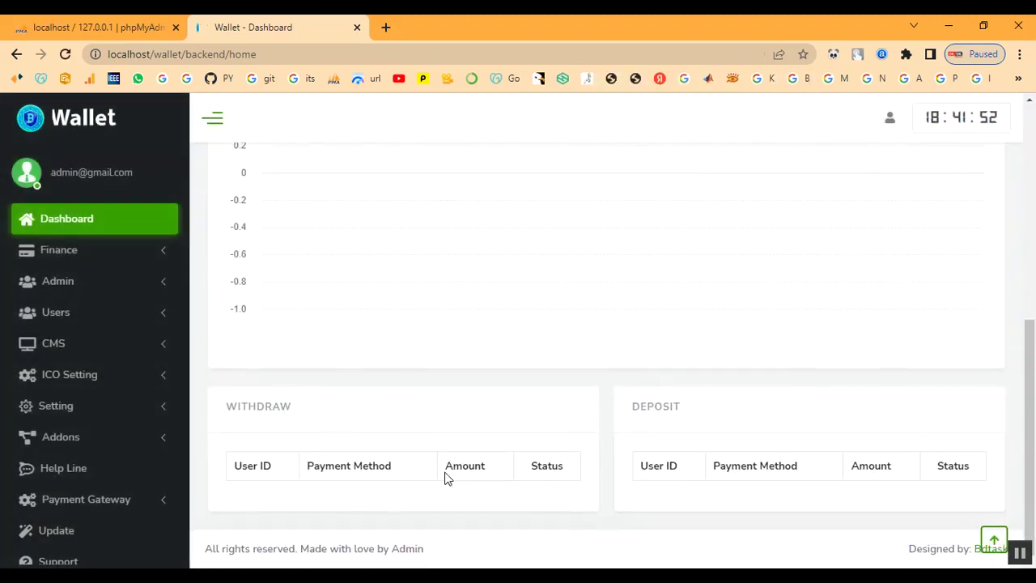
{"action": "left_click", "coordinate": [70, 357]}
{"action": "left_click", "coordinate": [70, 355]}
{"action": "left_click", "coordinate": [70, 375]}
{"action": "scroll", "coordinate": [69, 377], "scroll_direction": "down", "scroll_amount": 1}
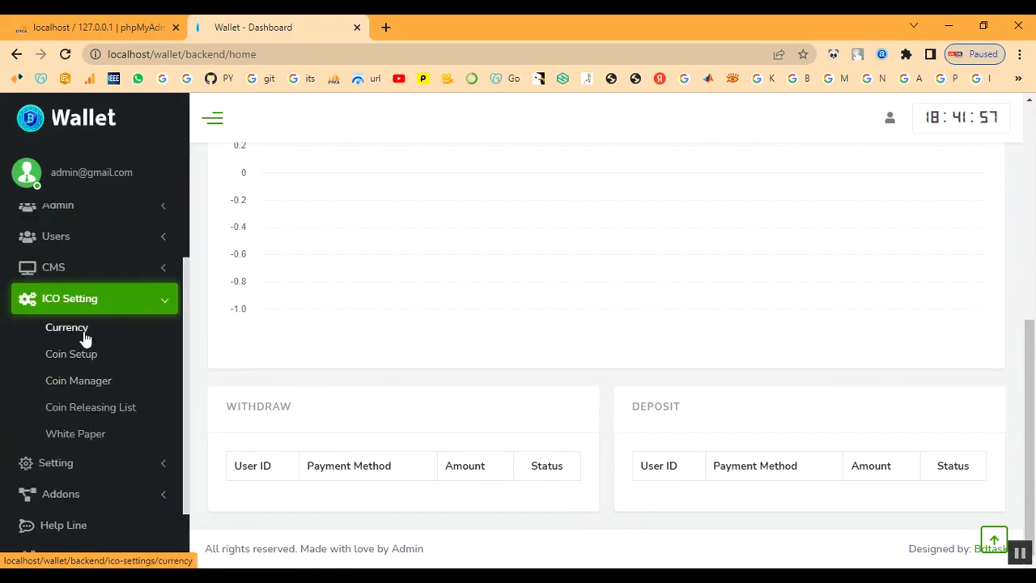
{"action": "left_click", "coordinate": [84, 338]}
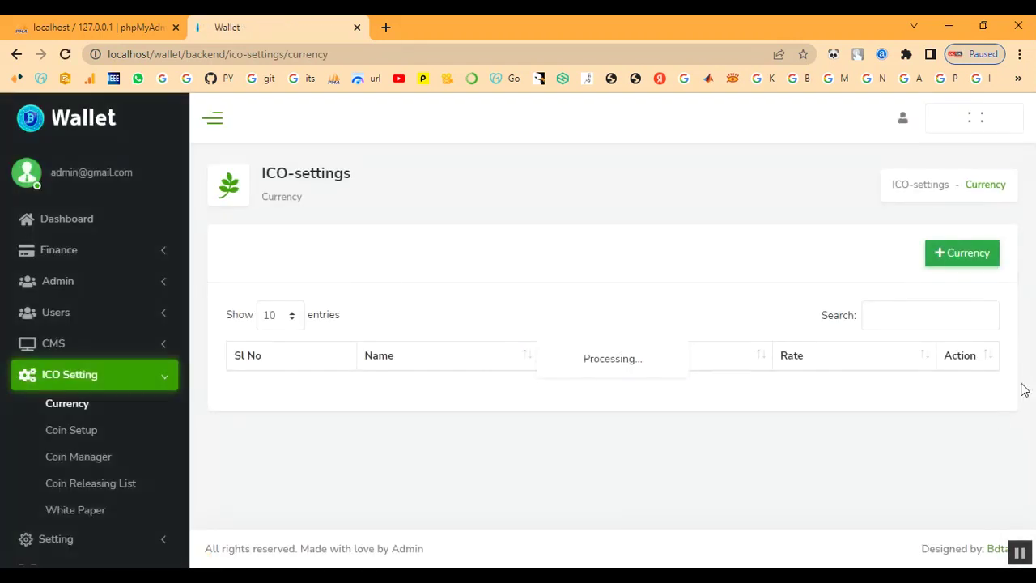
{"action": "left_click", "coordinate": [964, 258]}
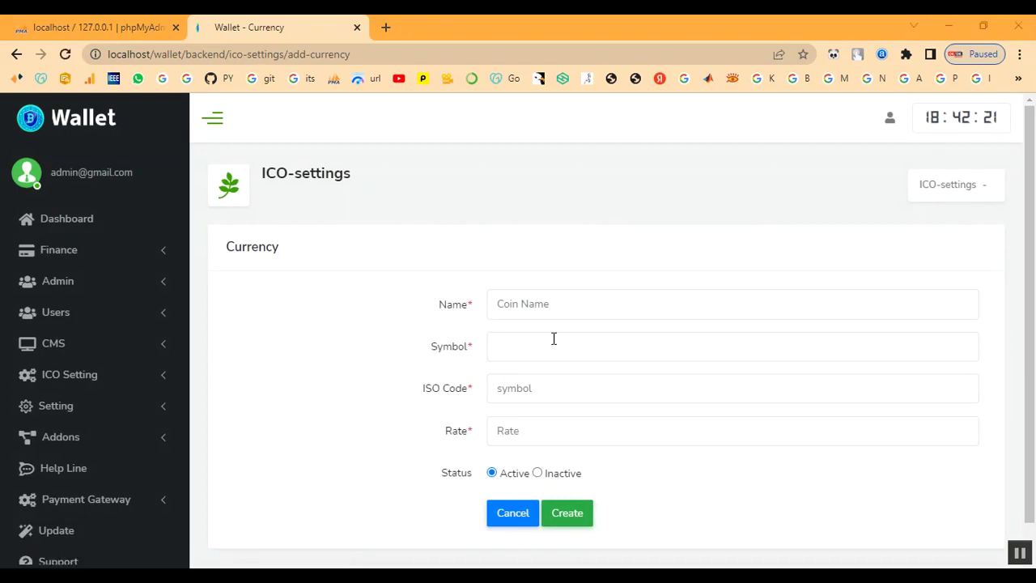
Create the active INR currency (symbol ₹, ISO code INR, rate 1), then go to Coin Setup.
{"action": "left_click", "coordinate": [535, 304]}
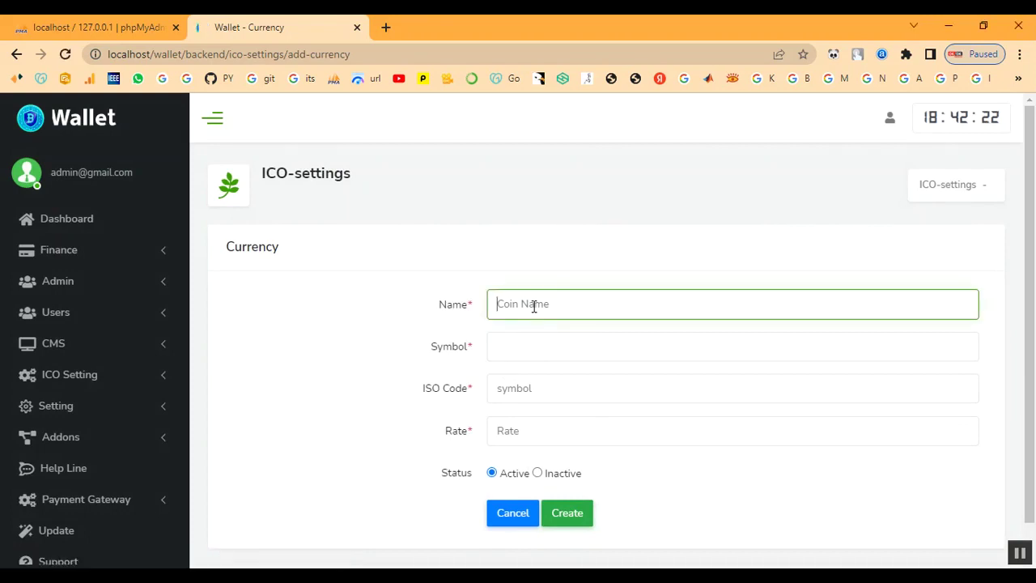
{"action": "type", "text": "INR"}
{"action": "key", "text": "Tab"}
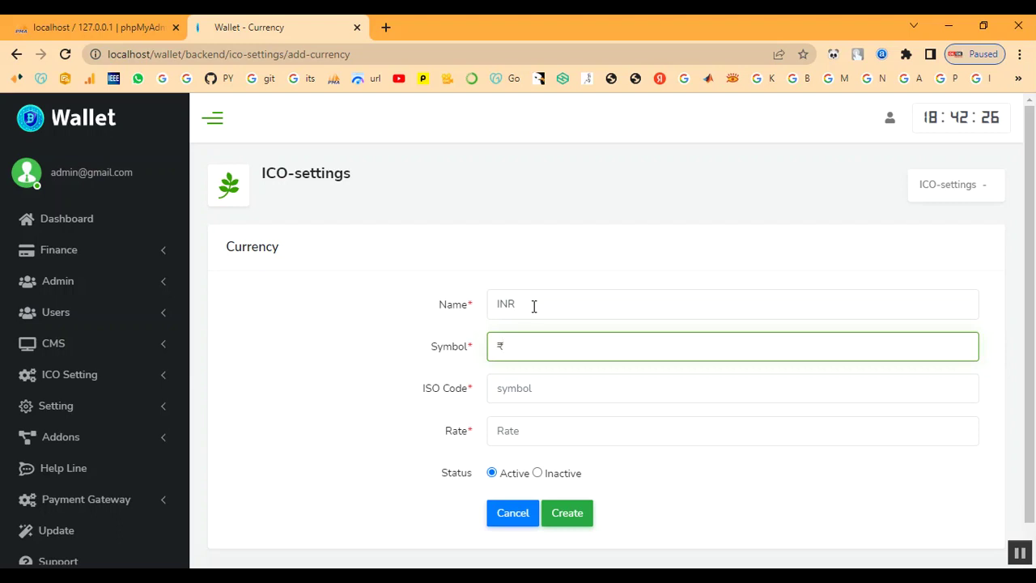
{"action": "key", "text": "Tab"}
{"action": "type", "text": "I"}
{"action": "key", "text": "Tab"}
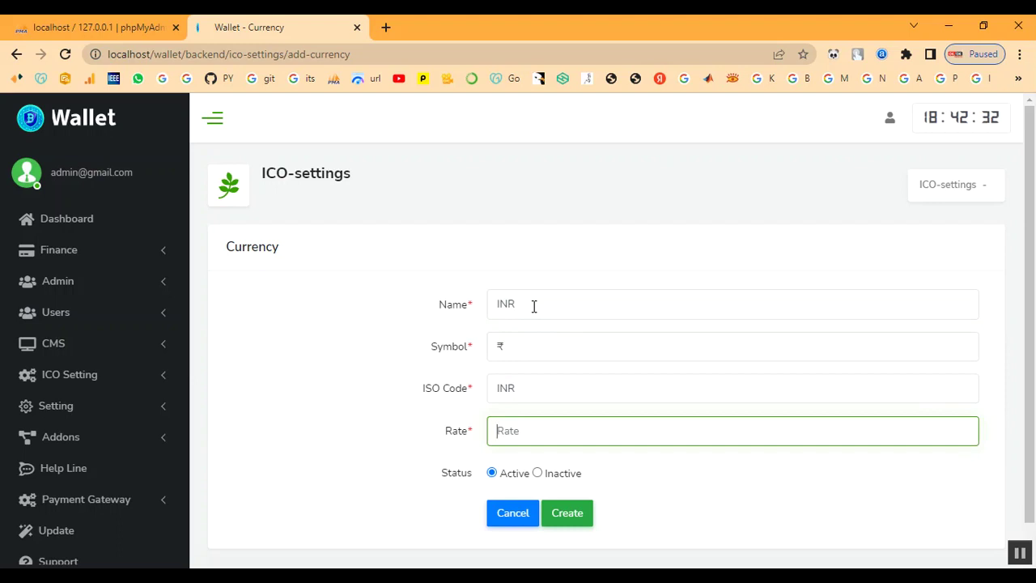
{"action": "type", "text": "1"}
{"action": "left_click", "coordinate": [571, 516]}
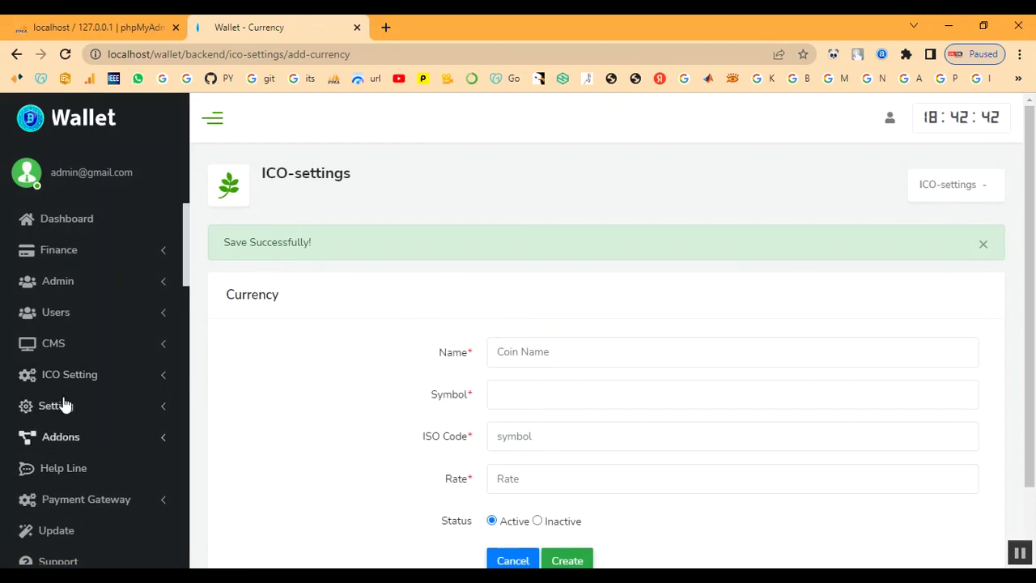
{"action": "left_click", "coordinate": [54, 371]}
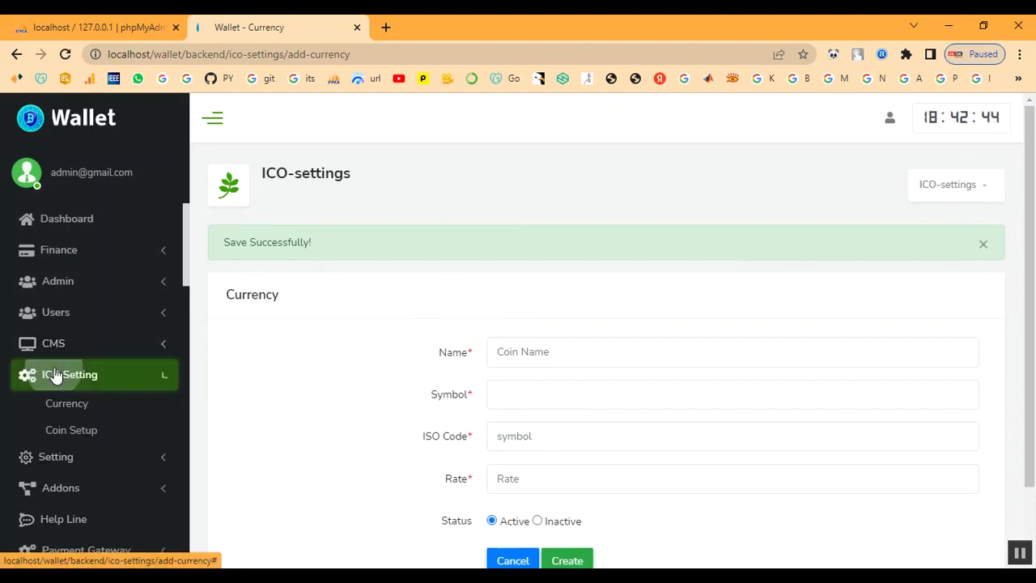
{"action": "left_click", "coordinate": [51, 430]}
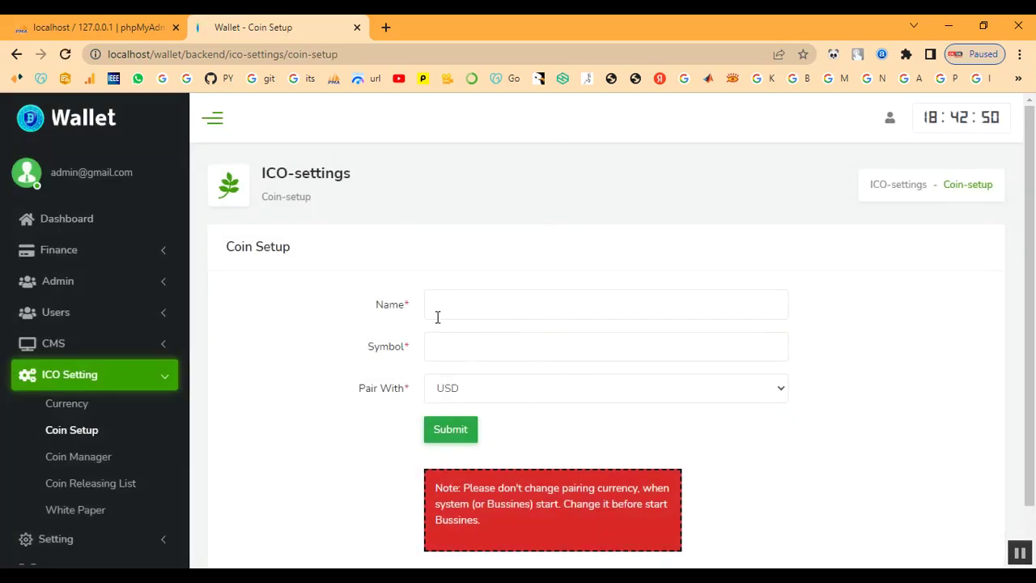
Submit the INR coin setup with Pair With set to INR, then open Coin Manager.
{"action": "left_click", "coordinate": [449, 307]}
{"action": "type", "text": "INR"}
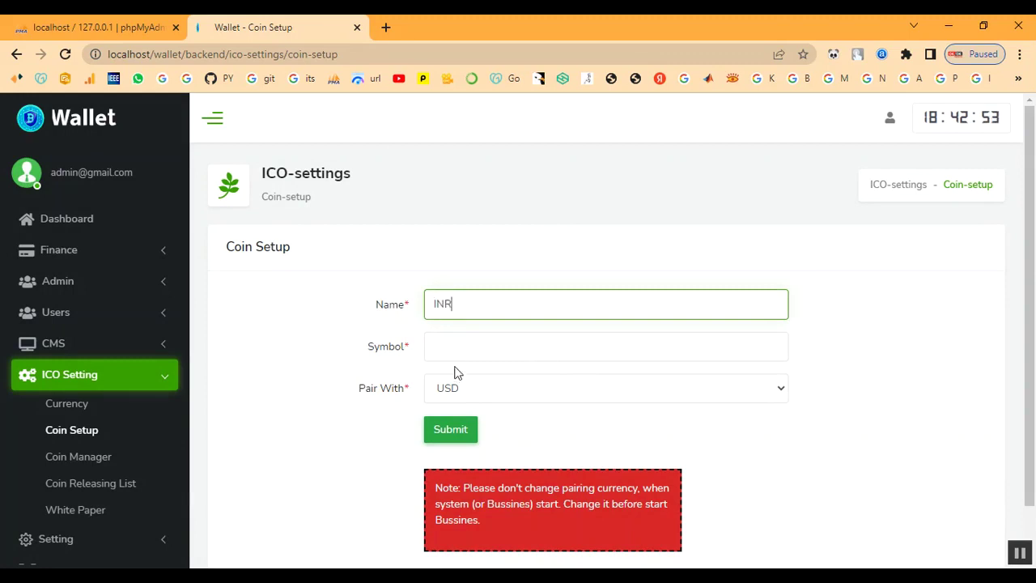
{"action": "left_click", "coordinate": [462, 344]}
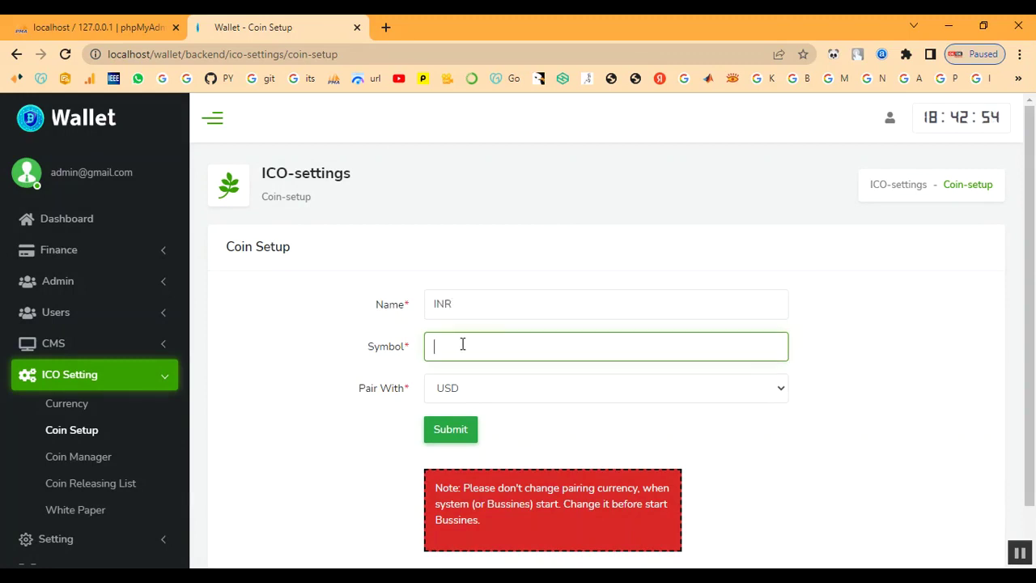
{"action": "left_click", "coordinate": [462, 388]}
{"action": "left_click", "coordinate": [475, 438]}
{"action": "left_click", "coordinate": [460, 431]}
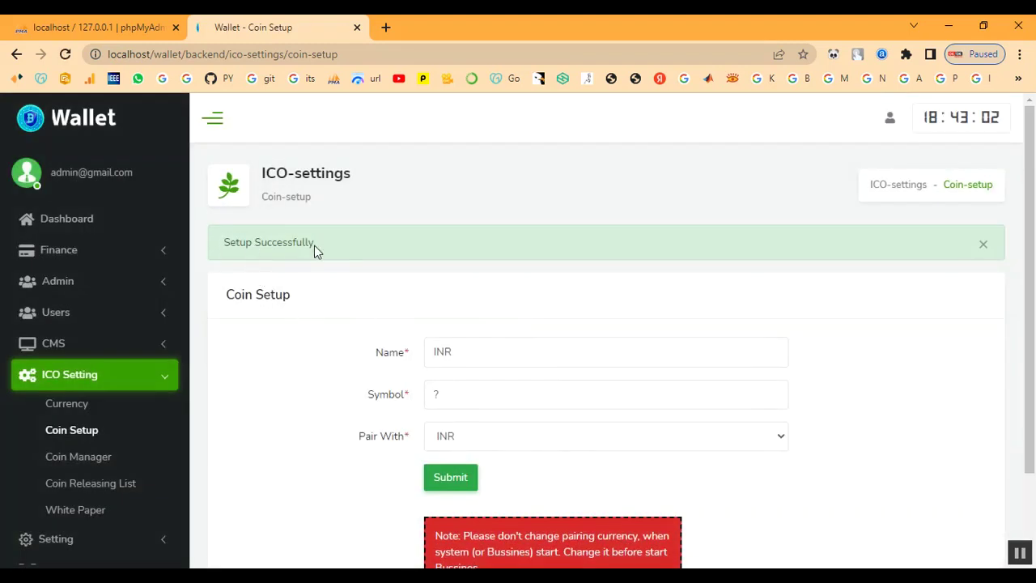
{"action": "left_click", "coordinate": [96, 459]}
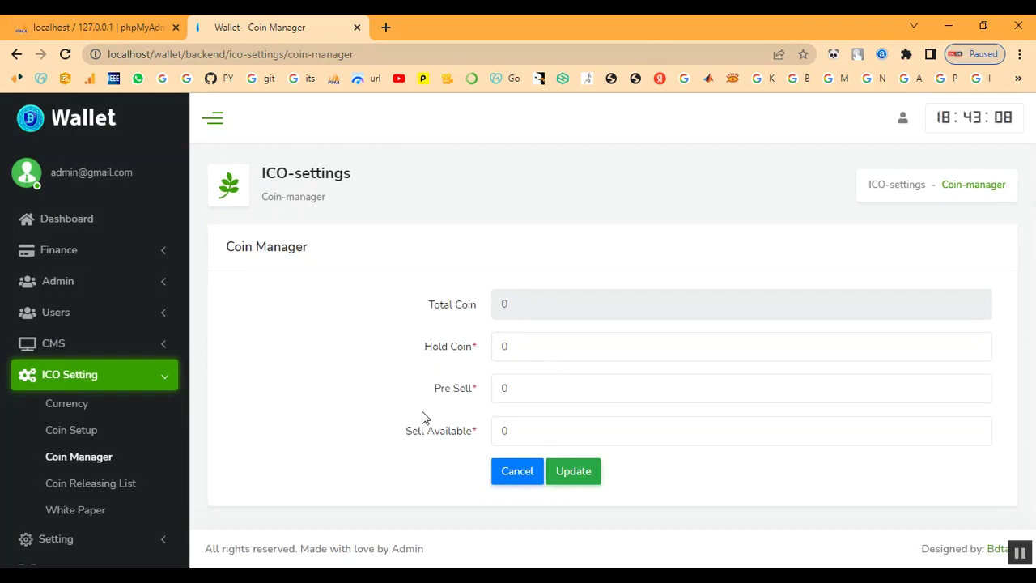
Enter 1000 for Hold Coin and Pre Sell in the Coin Manager.
{"action": "left_click", "coordinate": [565, 307]}
{"action": "left_click", "coordinate": [564, 352]}
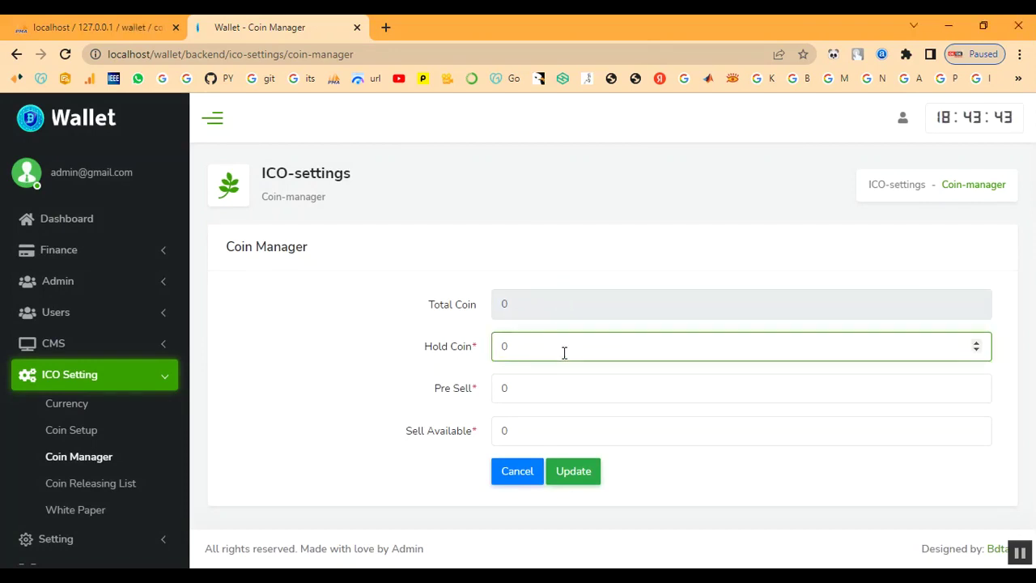
{"action": "key", "text": "BackSpace"}
{"action": "type", "text": "10000"}
{"action": "key", "text": "BackSpace"}
{"action": "key", "text": "BackSpace"}
{"action": "key", "text": "BackSpace"}
{"action": "key", "text": "BackSpace"}
{"action": "key", "text": "Tab"}
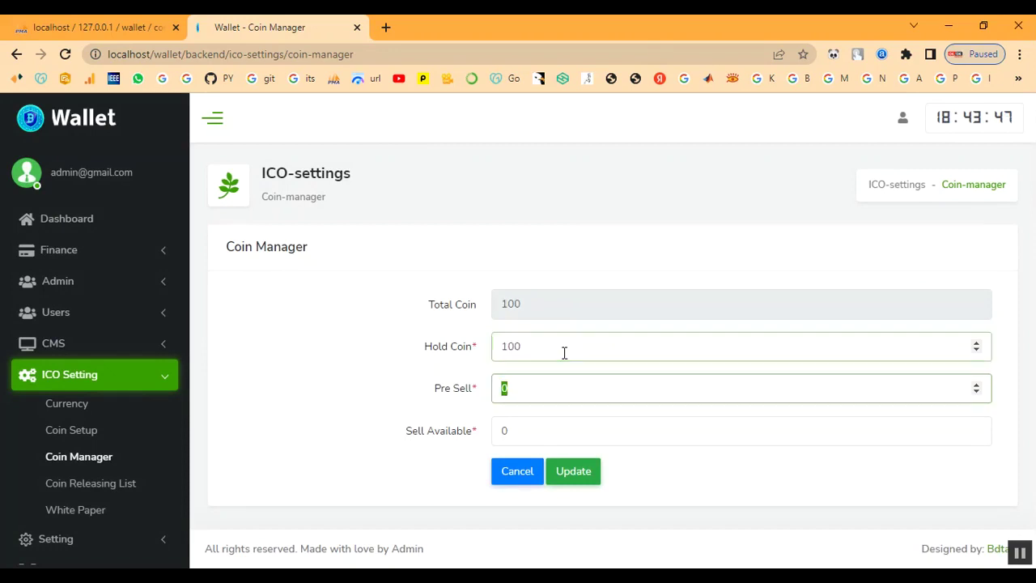
{"action": "type", "text": "1000"}
{"action": "left_click", "coordinate": [534, 346]}
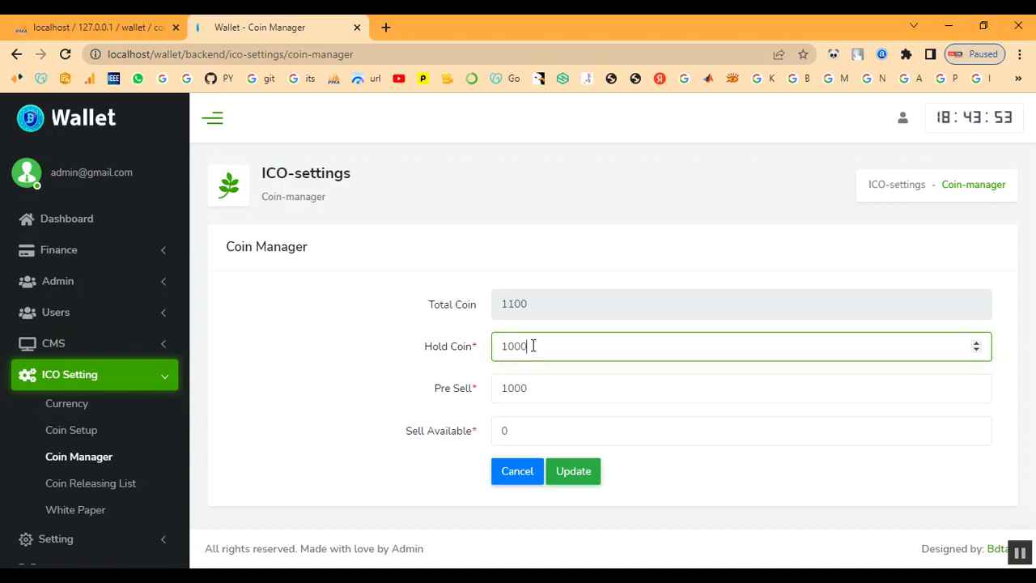
Set Sell Available to 1000, save the 3000 total, and open the Coin Releasing List.
{"action": "left_click", "coordinate": [515, 430]}
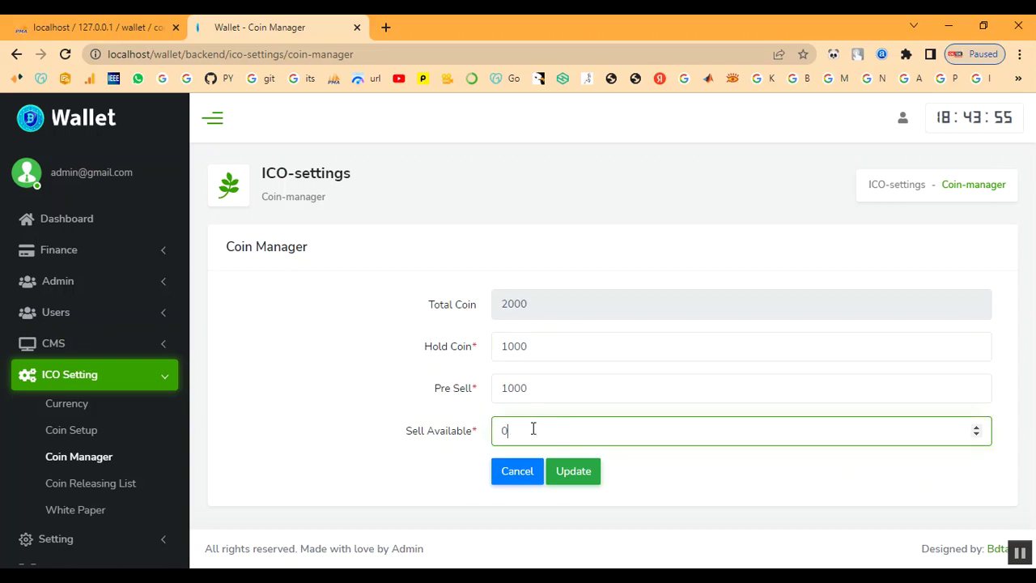
{"action": "key", "text": "BackSpace"}
{"action": "type", "text": "10000"}
{"action": "key", "text": "BackSpace"}
{"action": "key", "text": "BackSpace"}
{"action": "key", "text": "BackSpace"}
{"action": "left_click", "coordinate": [550, 318]}
{"action": "left_click", "coordinate": [585, 478]}
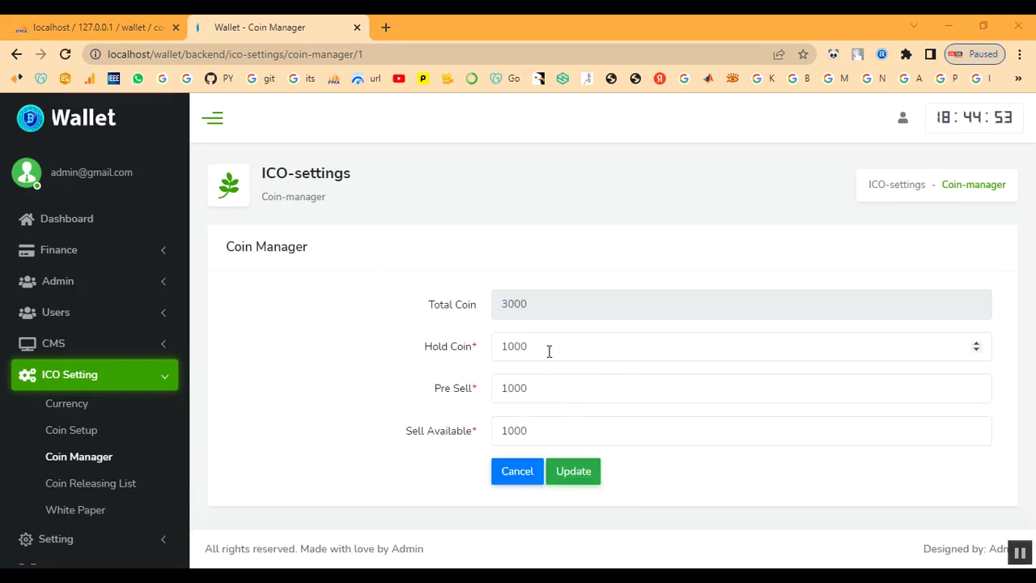
{"action": "left_click", "coordinate": [574, 475]}
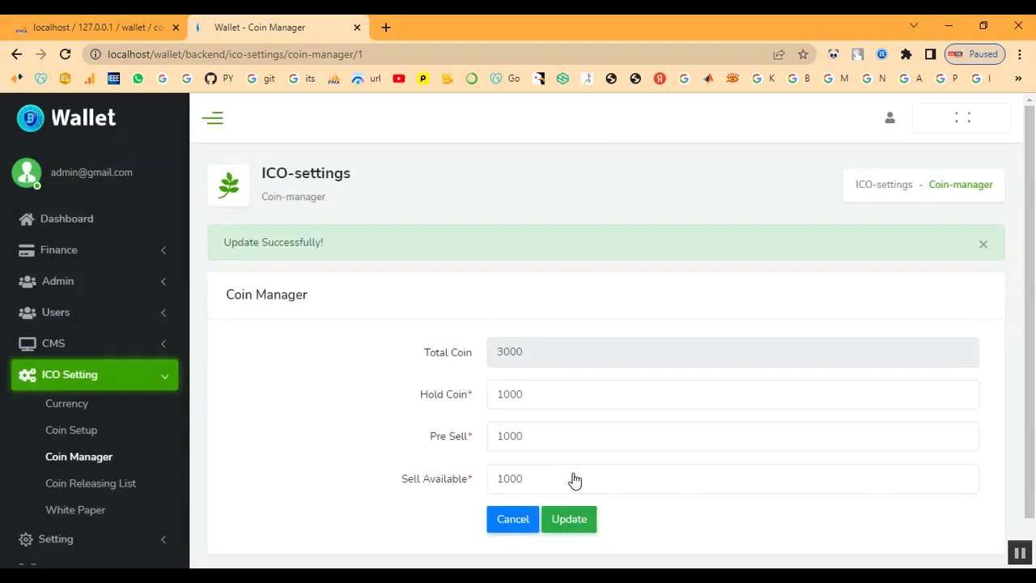
{"action": "scroll", "coordinate": [89, 460], "scroll_direction": "down", "scroll_amount": 1}
{"action": "left_click", "coordinate": [103, 412]}
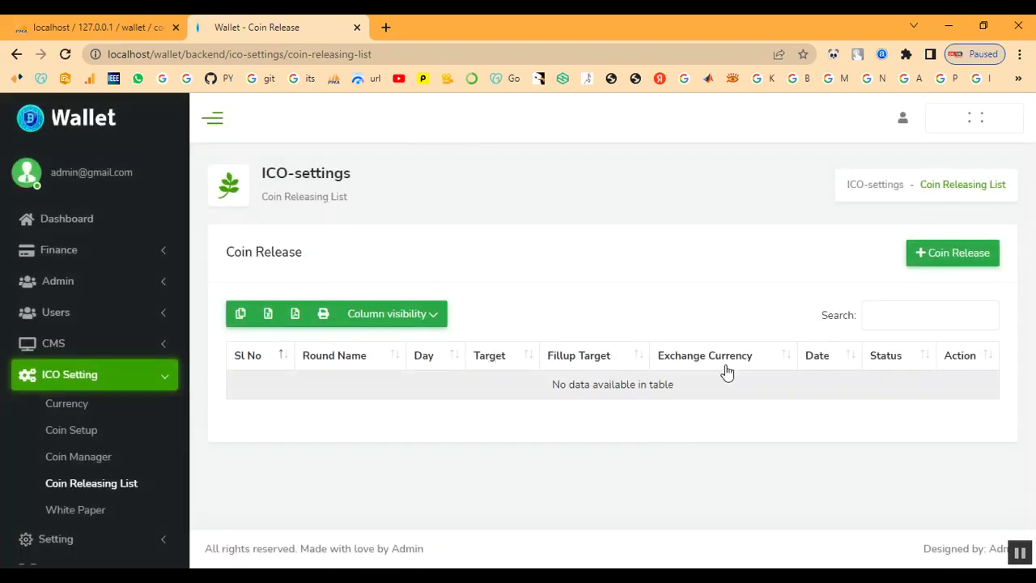
Start a new coin release round named Round with a target of 1.
{"action": "left_click", "coordinate": [939, 253]}
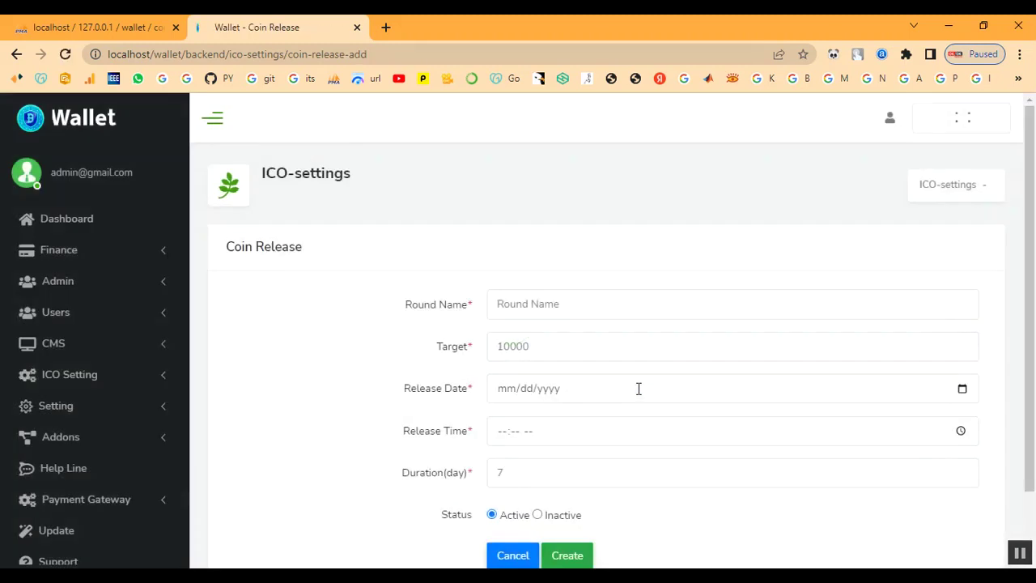
{"action": "scroll", "coordinate": [617, 371], "scroll_direction": "down", "scroll_amount": 2}
{"action": "left_click", "coordinate": [580, 229]}
{"action": "type", "text": "Roun"}
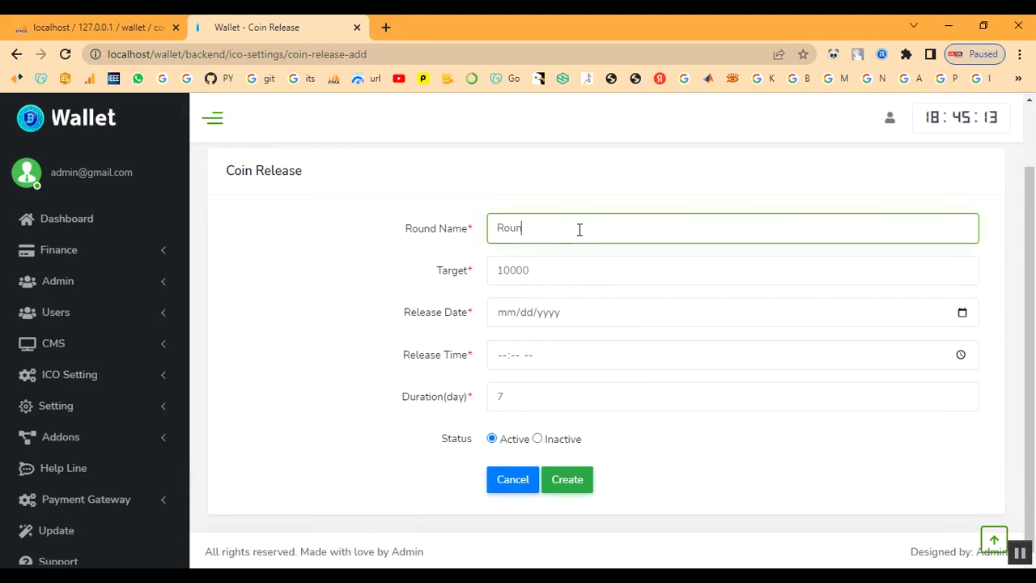
{"action": "key", "text": "Tab"}
{"action": "type", "text": "1"}
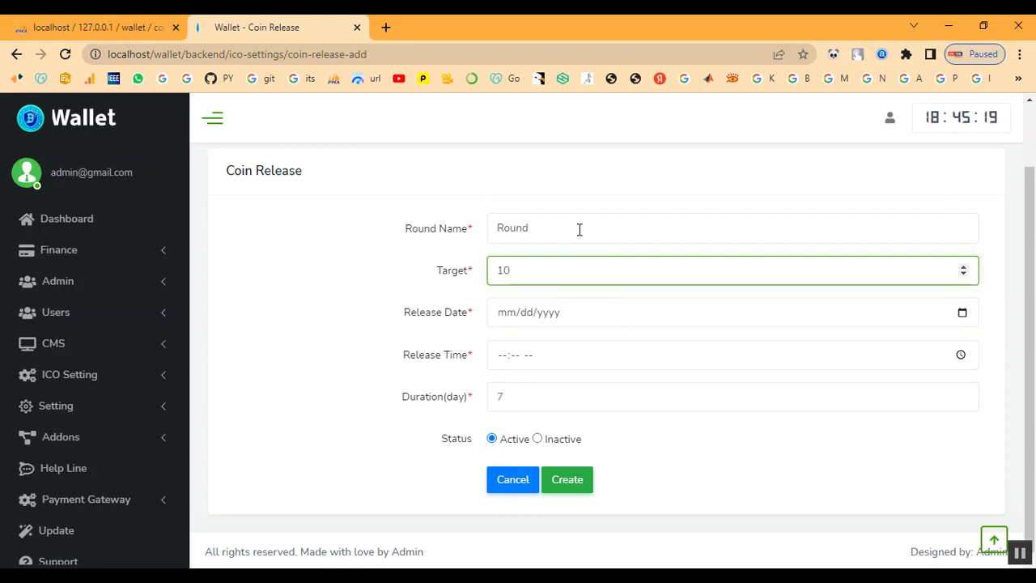
{"action": "left_click", "coordinate": [964, 314]}
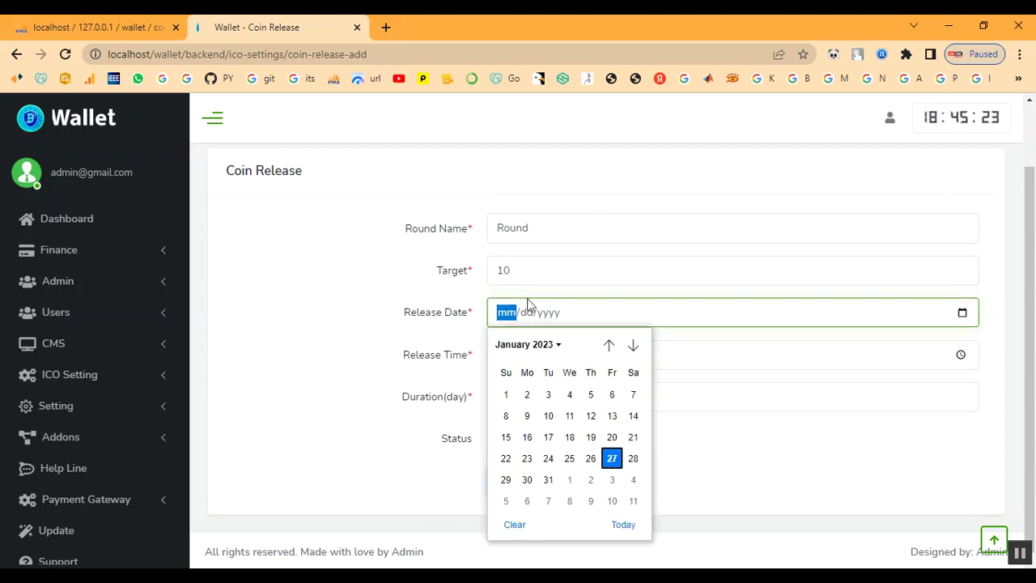
{"action": "key", "text": "Escape"}
{"action": "double_click", "coordinate": [502, 271]}
{"action": "type", "text": "1"}
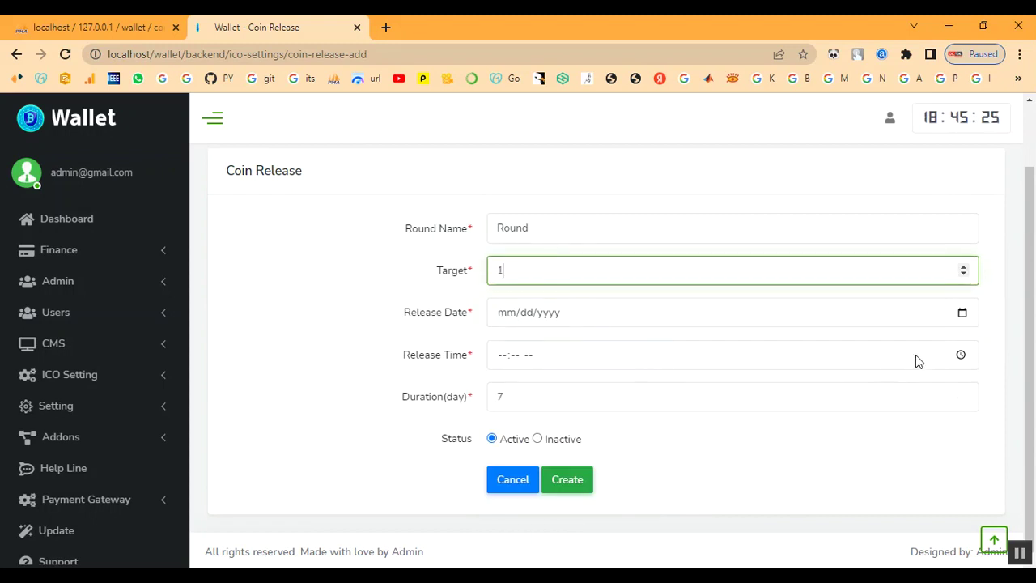
Set release to 01/27/2023 at 06:00 AM for 365 days and create the round.
{"action": "left_click", "coordinate": [963, 316]}
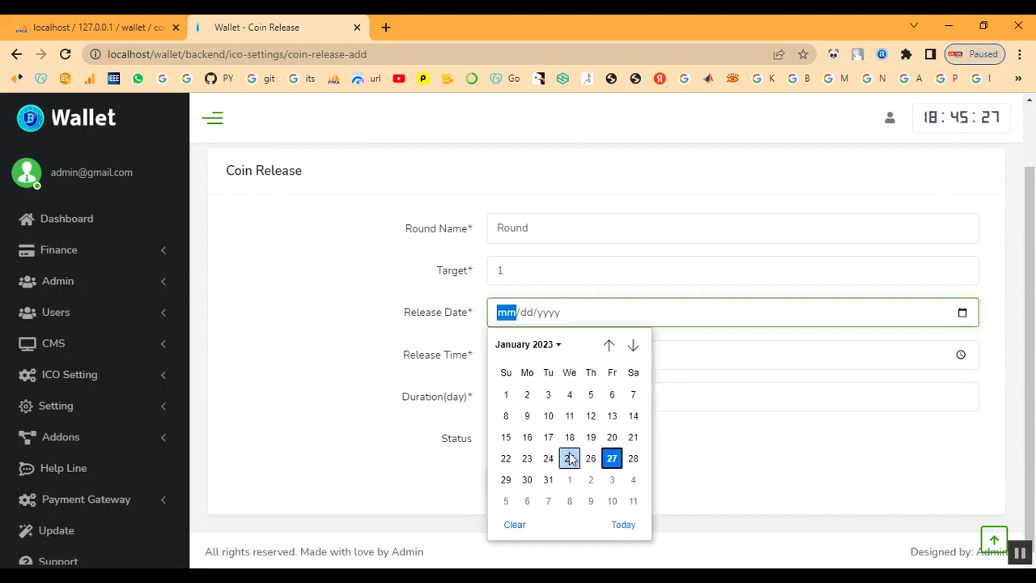
{"action": "left_click", "coordinate": [611, 458]}
{"action": "left_click", "coordinate": [961, 355]}
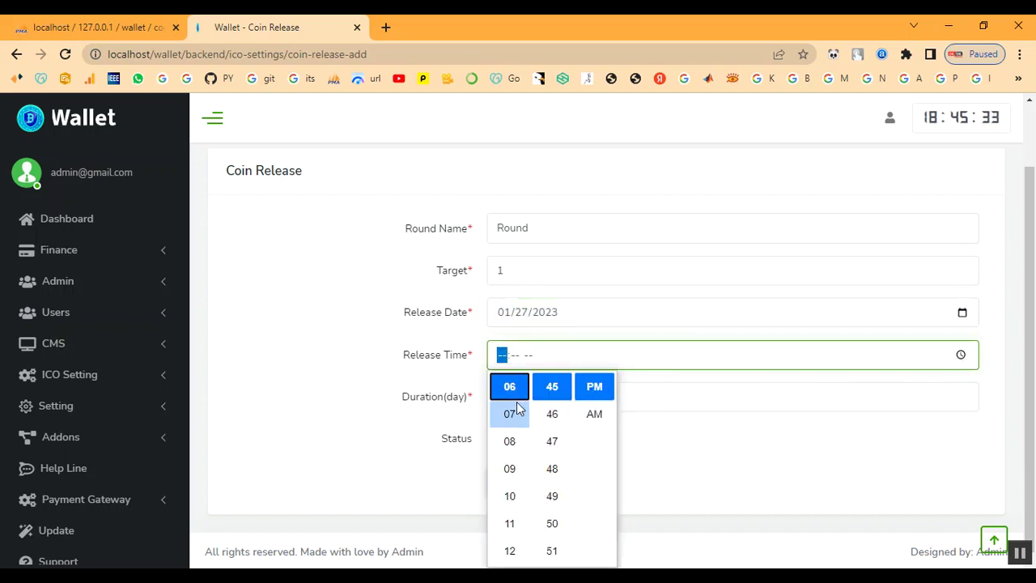
{"action": "left_click", "coordinate": [516, 388]}
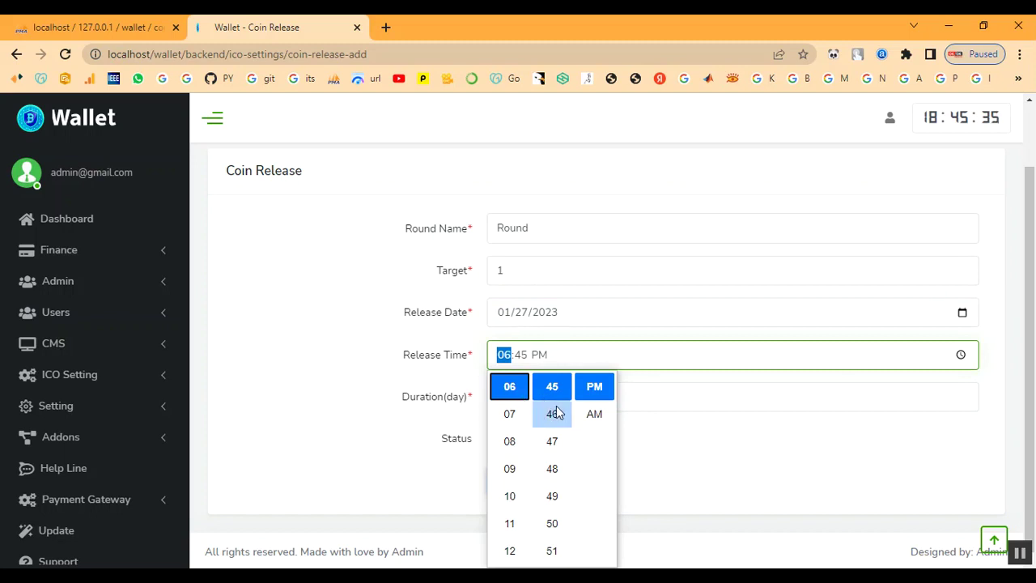
{"action": "scroll", "coordinate": [557, 413], "scroll_direction": "up", "scroll_amount": 7}
{"action": "scroll", "coordinate": [558, 429], "scroll_direction": "up", "scroll_amount": 5}
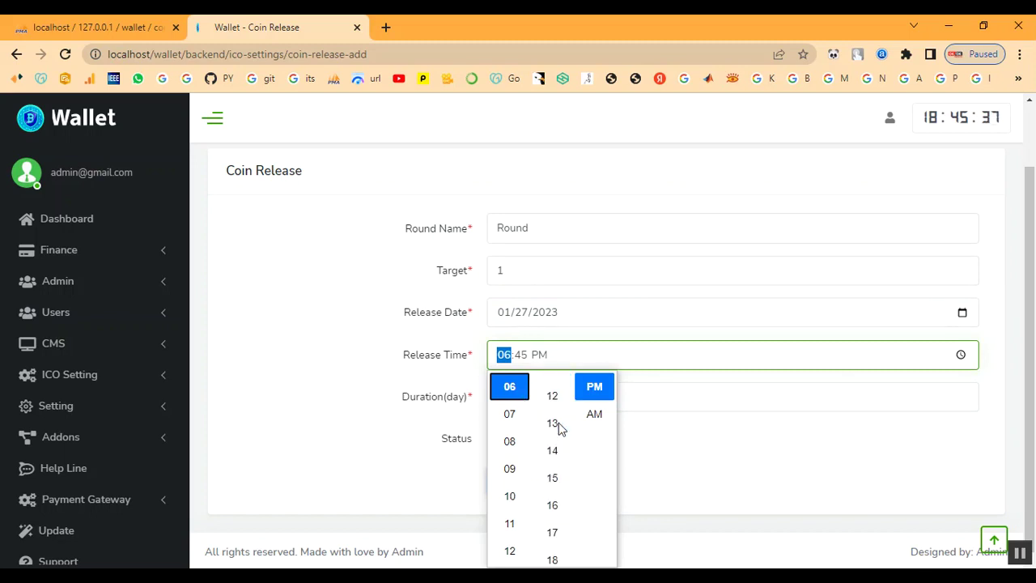
{"action": "scroll", "coordinate": [556, 430], "scroll_direction": "up", "scroll_amount": 3}
{"action": "left_click", "coordinate": [556, 524]}
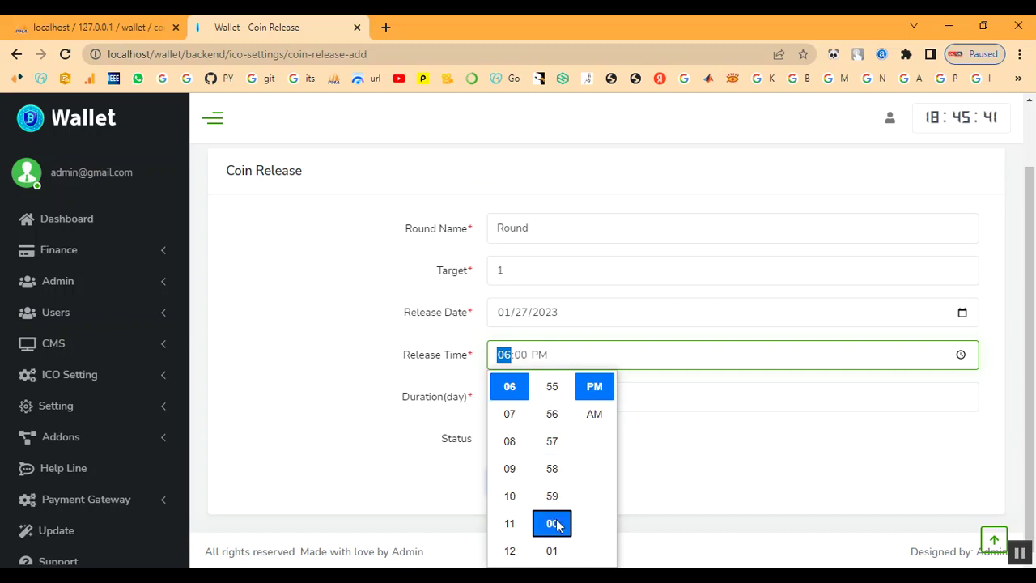
{"action": "left_click", "coordinate": [594, 413]}
{"action": "left_click", "coordinate": [725, 471]}
{"action": "left_click", "coordinate": [527, 402]}
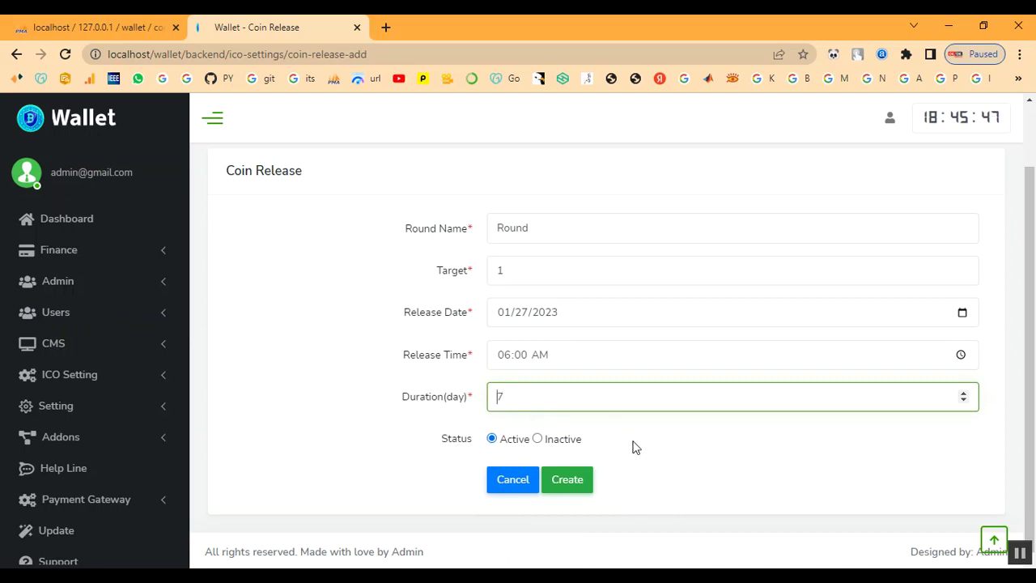
{"action": "type", "text": "365"}
{"action": "left_click", "coordinate": [561, 489]}
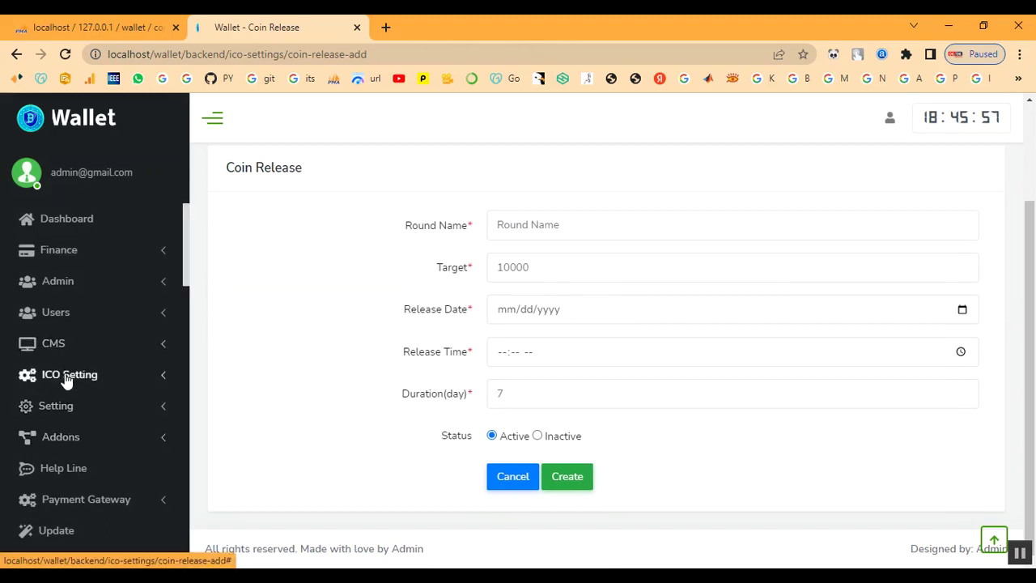
Go back to the admin dashboard, where the Token tile now reads 3000.
{"action": "left_click", "coordinate": [65, 348]}
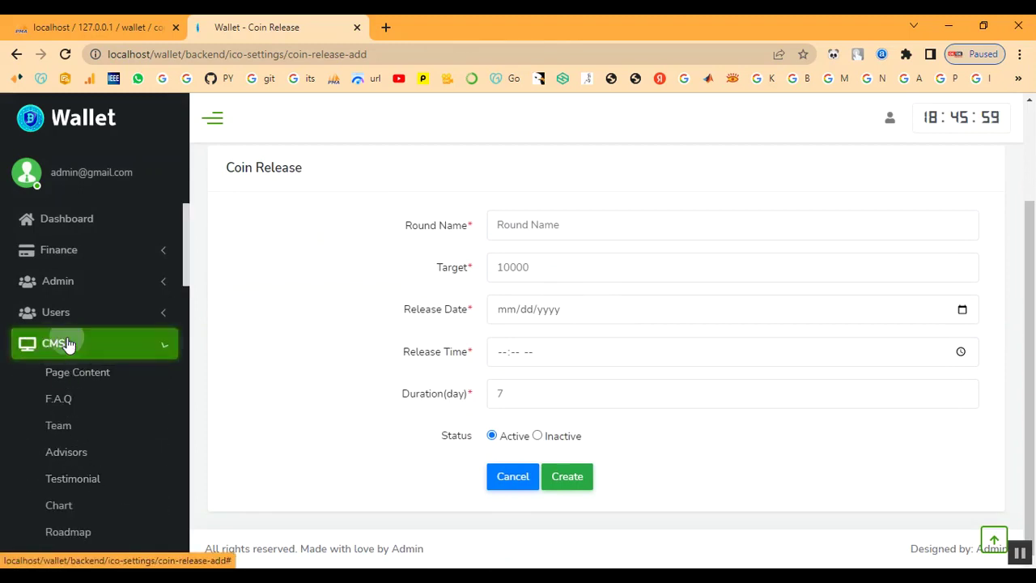
{"action": "left_click", "coordinate": [68, 346]}
{"action": "left_click", "coordinate": [71, 374]}
{"action": "scroll", "coordinate": [93, 435], "scroll_direction": "down", "scroll_amount": 2}
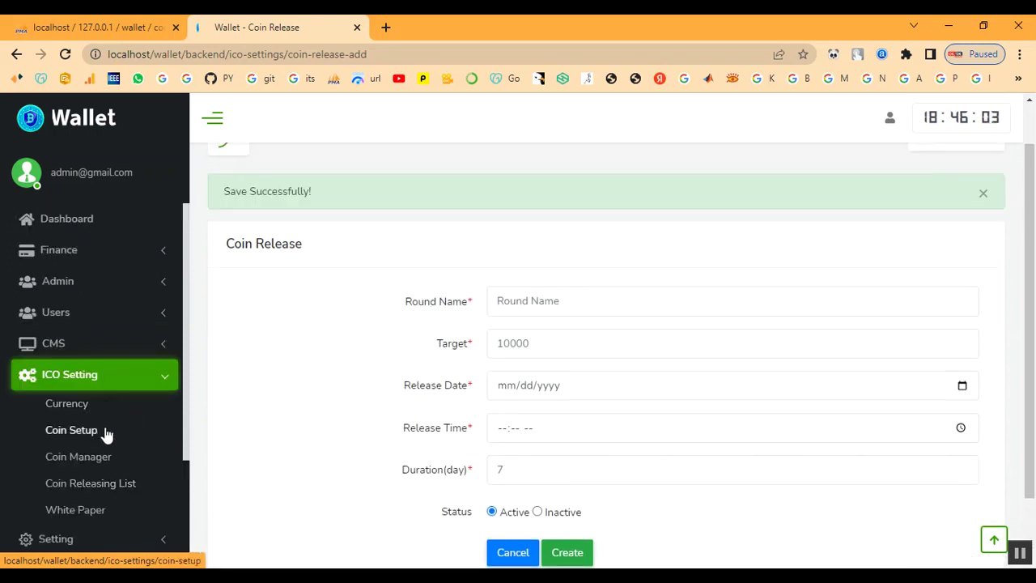
{"action": "left_click", "coordinate": [70, 221]}
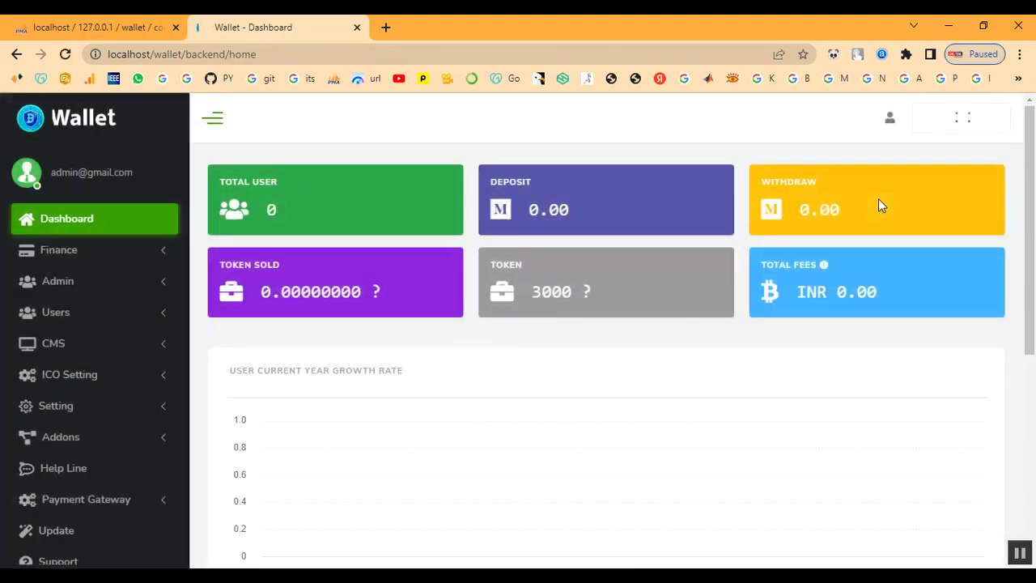
Sign out of the admin account and go to the wallet user login page.
{"action": "left_click", "coordinate": [890, 120]}
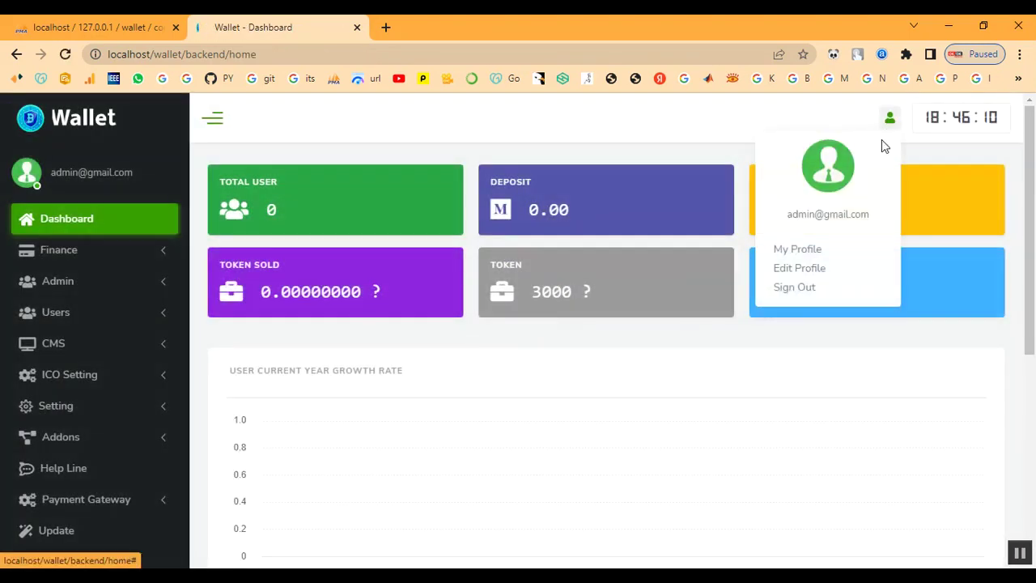
{"action": "left_click", "coordinate": [801, 287]}
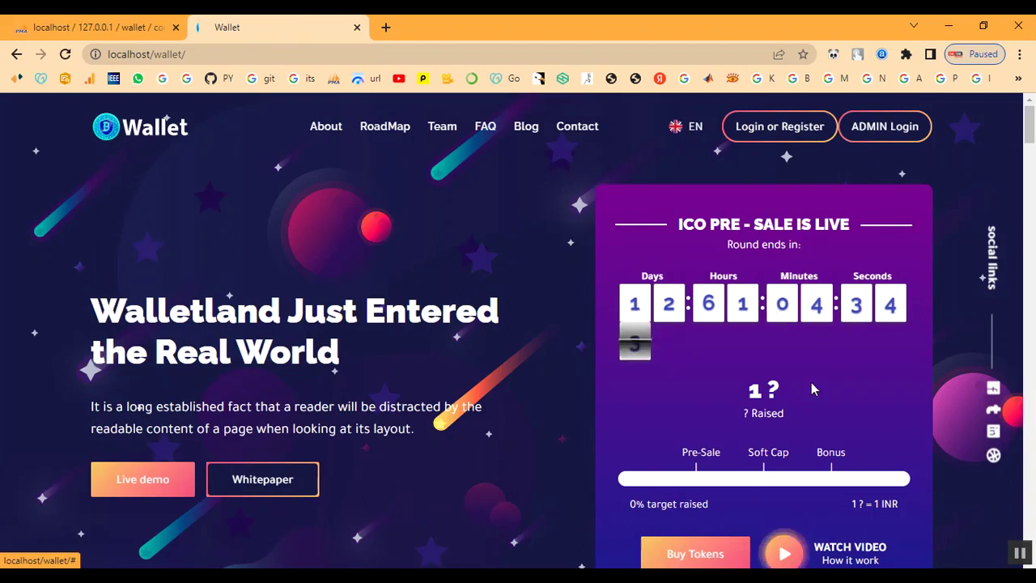
{"action": "scroll", "coordinate": [812, 383], "scroll_direction": "down", "scroll_amount": 2}
{"action": "scroll", "coordinate": [789, 329], "scroll_direction": "up", "scroll_amount": 2}
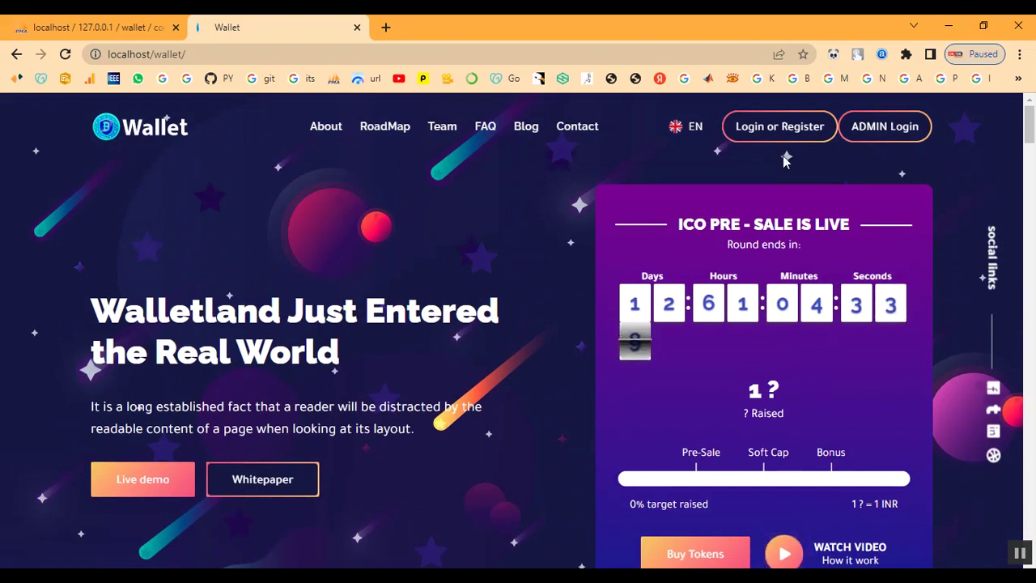
{"action": "left_click", "coordinate": [782, 125]}
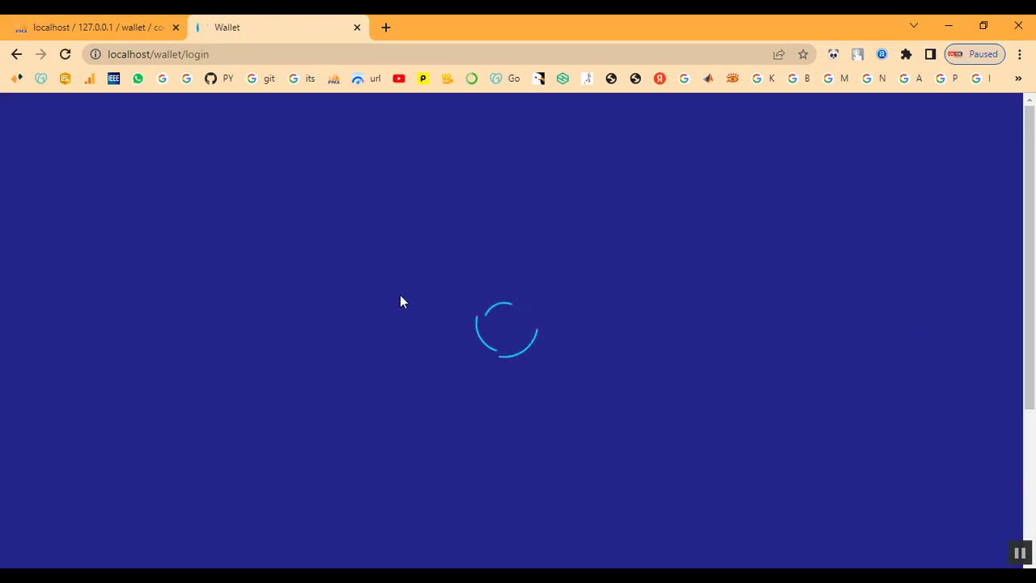
Open the sign-up form and enter the new user's first name, last name and username.
{"action": "left_click", "coordinate": [325, 410]}
{"action": "scroll", "coordinate": [578, 438], "scroll_direction": "down", "scroll_amount": 2}
{"action": "scroll", "coordinate": [579, 426], "scroll_direction": "up", "scroll_amount": 2}
{"action": "left_click", "coordinate": [319, 336]}
{"action": "left_click", "coordinate": [206, 280]}
{"action": "type", "text": "ra"}
{"action": "key", "text": "Tab"}
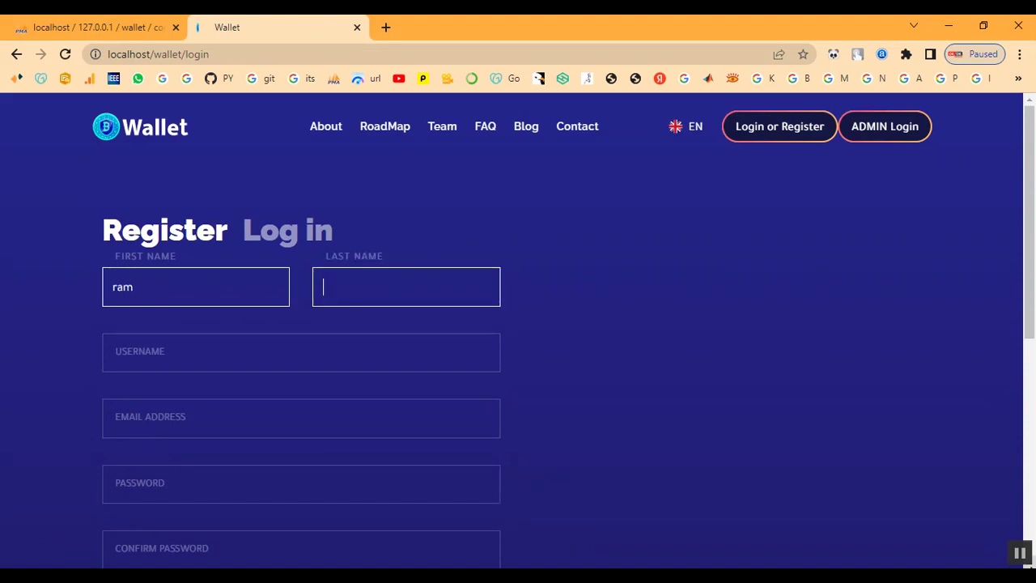
{"action": "type", "text": "ram"}
{"action": "left_click", "coordinate": [301, 352]}
{"action": "type", "text": "ram"}
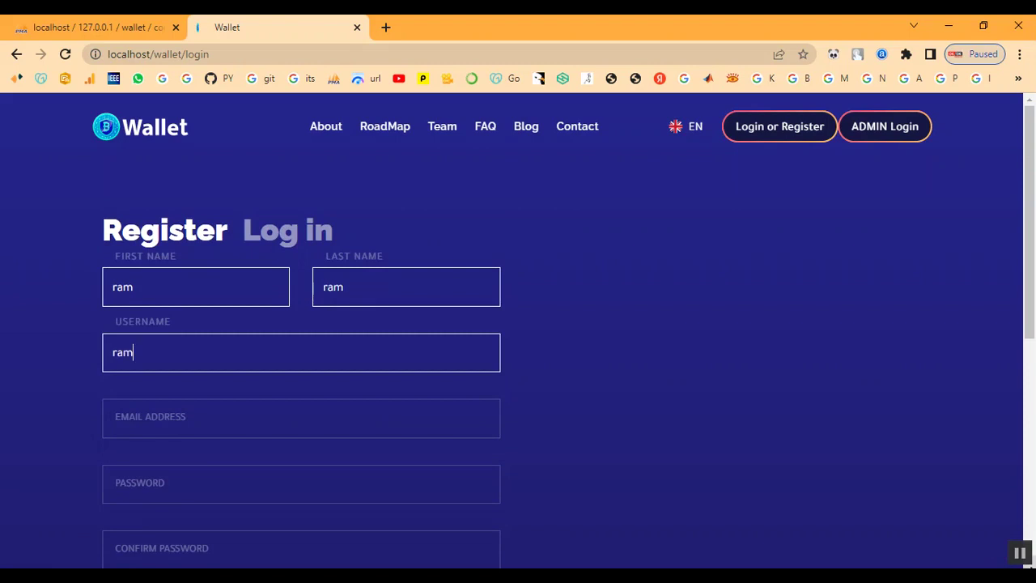
{"action": "type", "text": "ram"}
Add the user's e-mail and password, accept the terms, and submit the registration.
{"action": "key", "text": "Tab"}
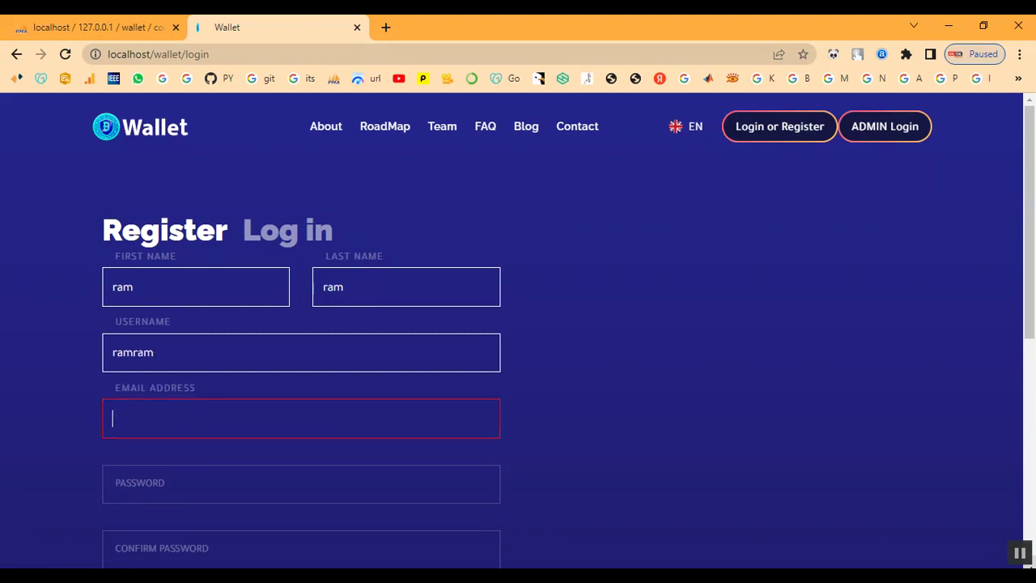
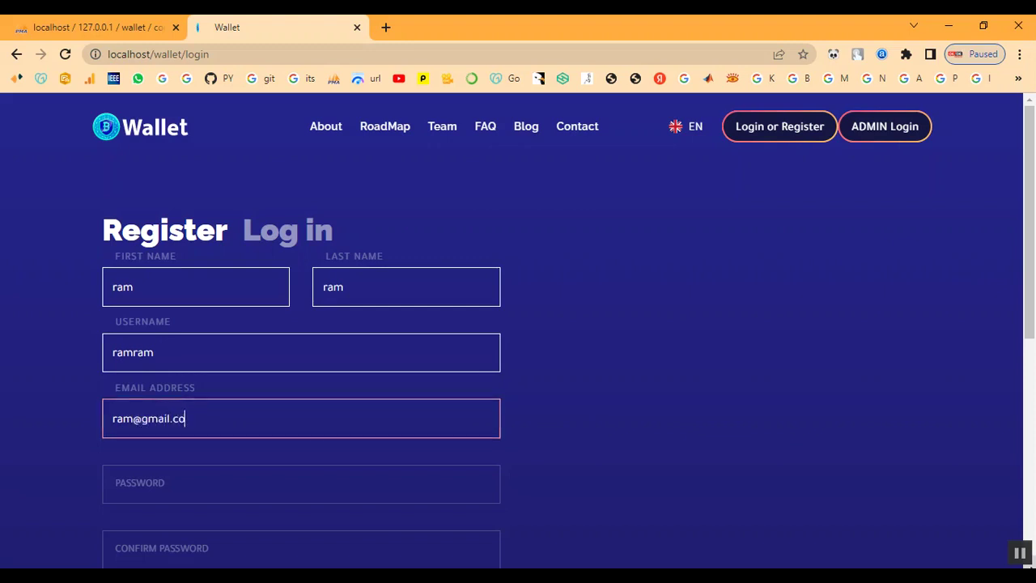
{"action": "key", "text": "Tab"}
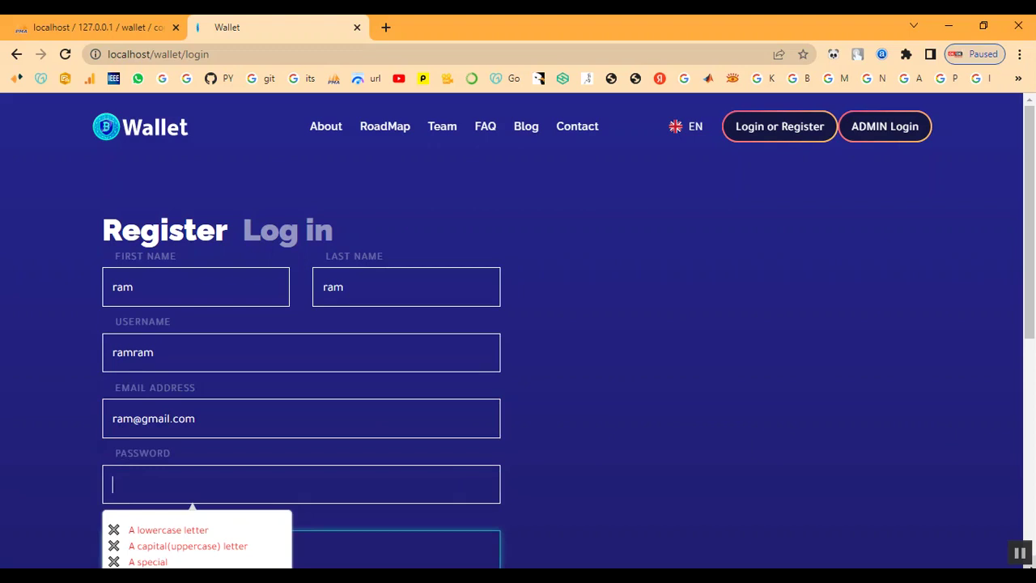
{"action": "scroll", "coordinate": [869, 486], "scroll_direction": "down", "scroll_amount": 3}
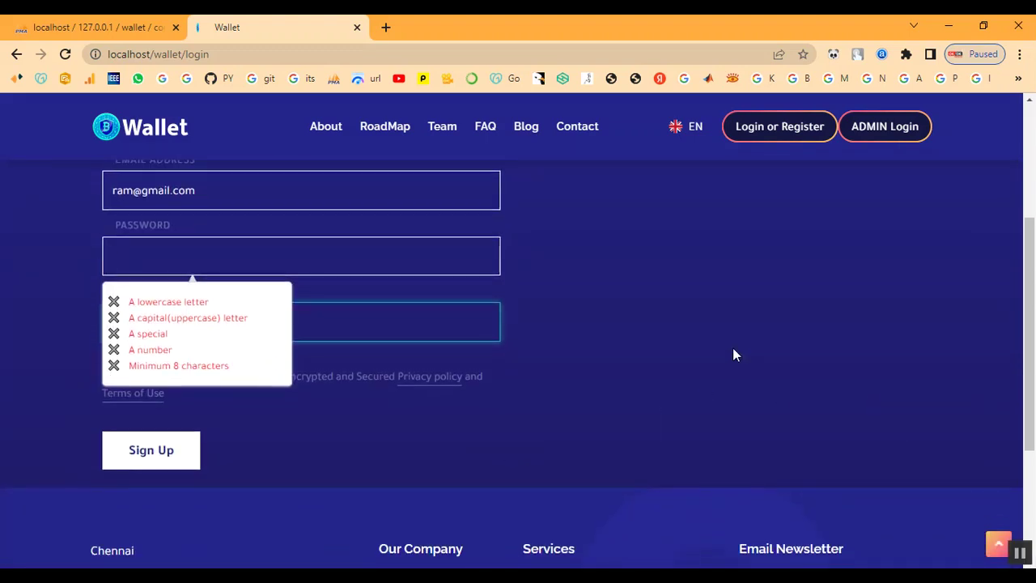
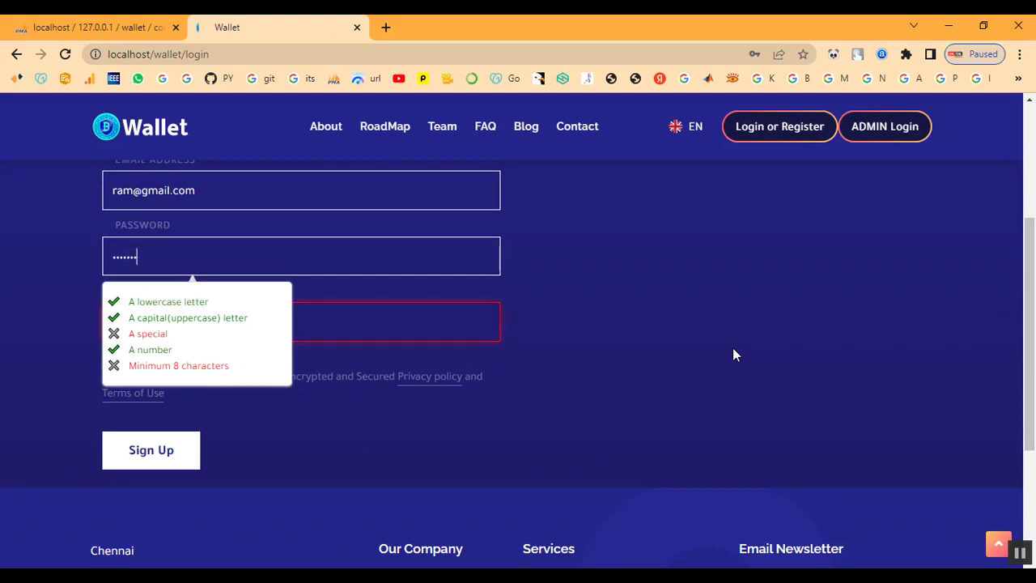
{"action": "left_click", "coordinate": [313, 317]}
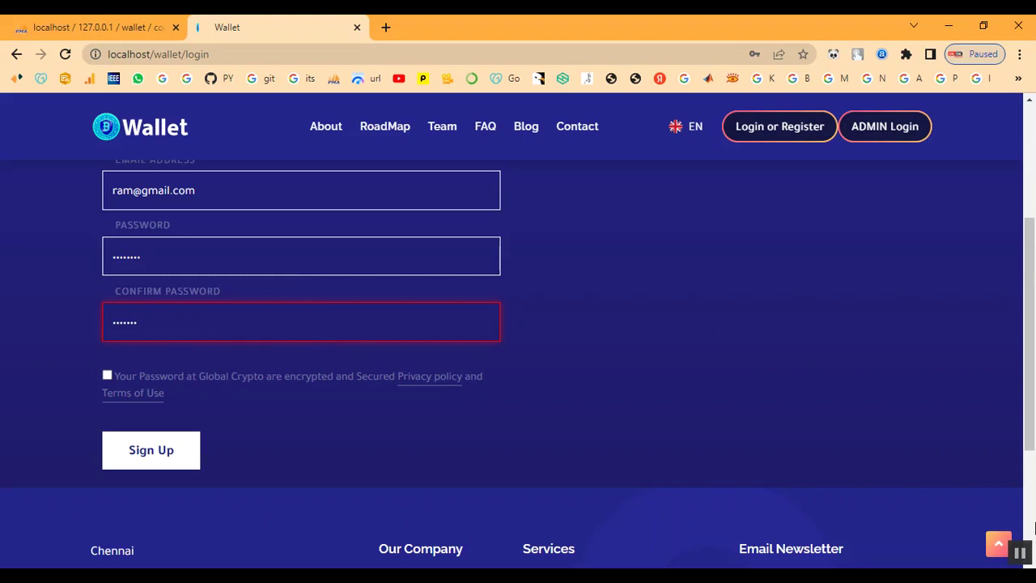
{"action": "type", "text": "1"}
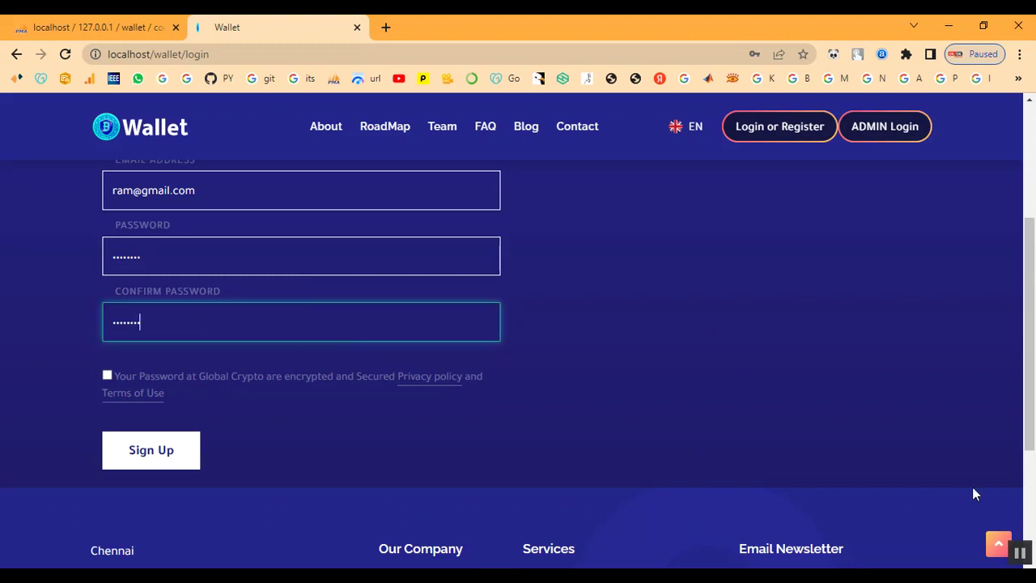
{"action": "left_click", "coordinate": [107, 376]}
{"action": "left_click", "coordinate": [169, 451]}
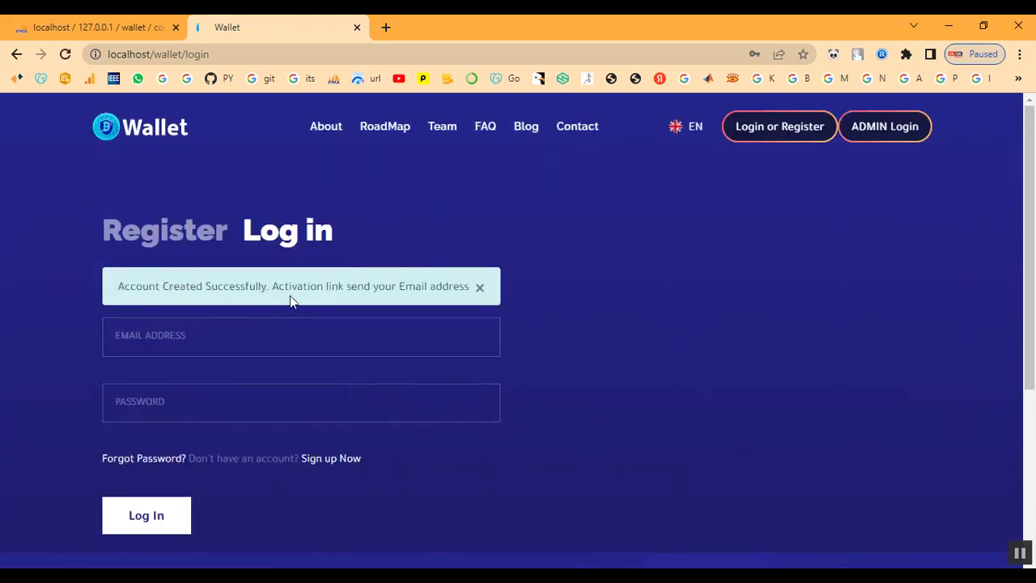
{"action": "left_click_drag", "start_coordinate": [292, 290], "coordinate": [459, 290]}
Reload the page and sign in through ADMIN Login with the admin email, password and captcha.
{"action": "left_click", "coordinate": [459, 290]}
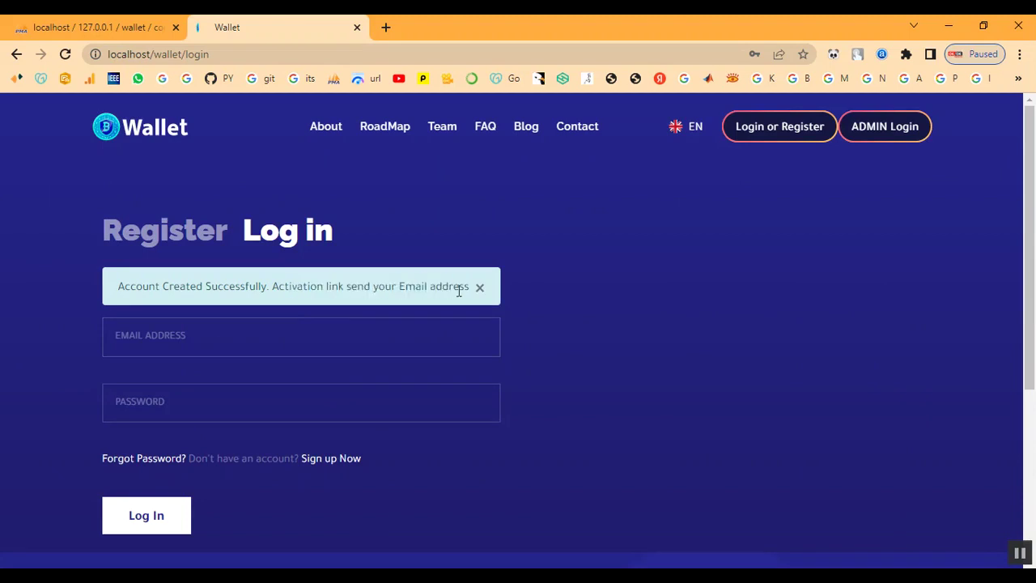
{"action": "left_click", "coordinate": [788, 127]}
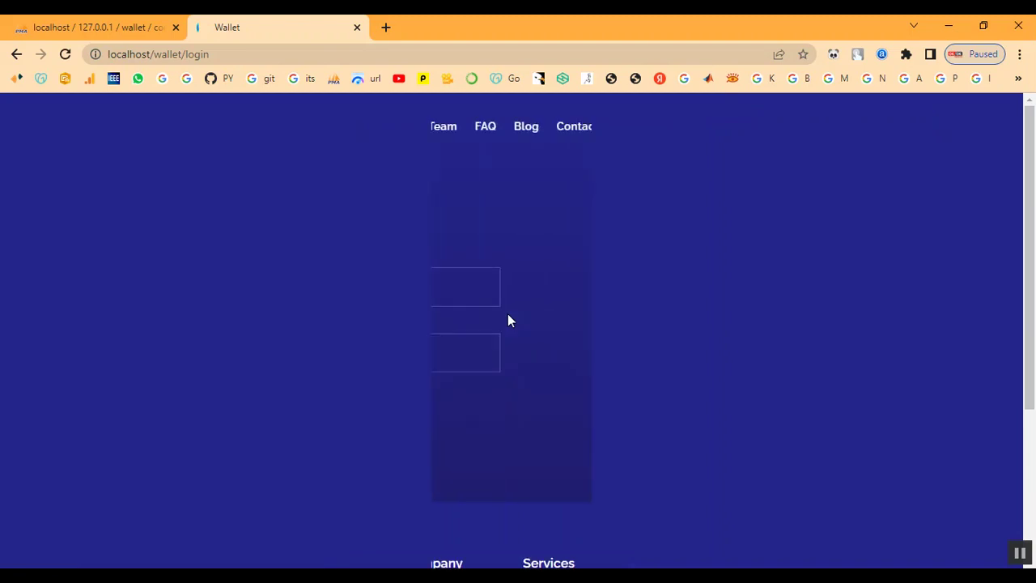
{"action": "left_click", "coordinate": [875, 135]}
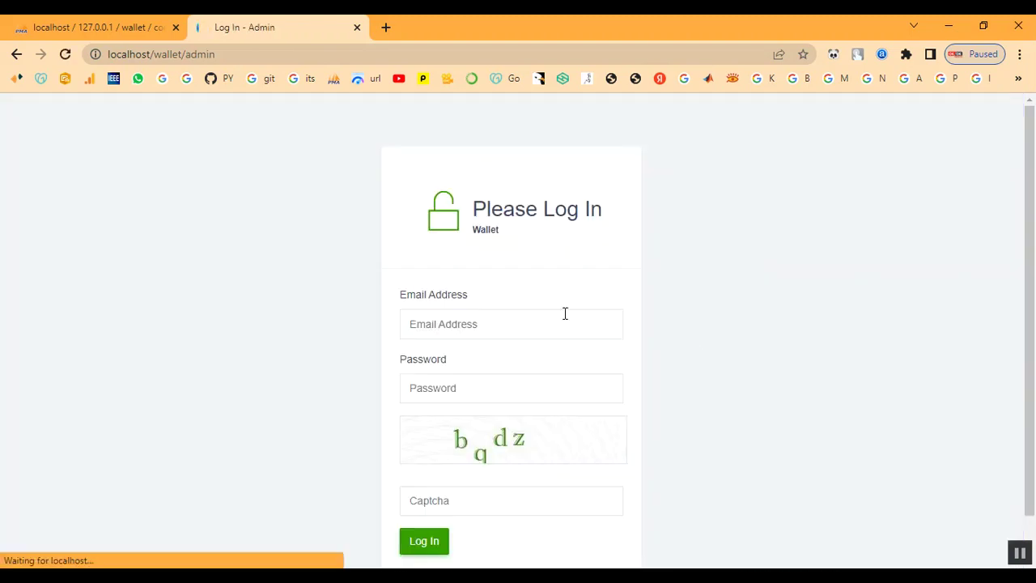
{"action": "left_click", "coordinate": [515, 328]}
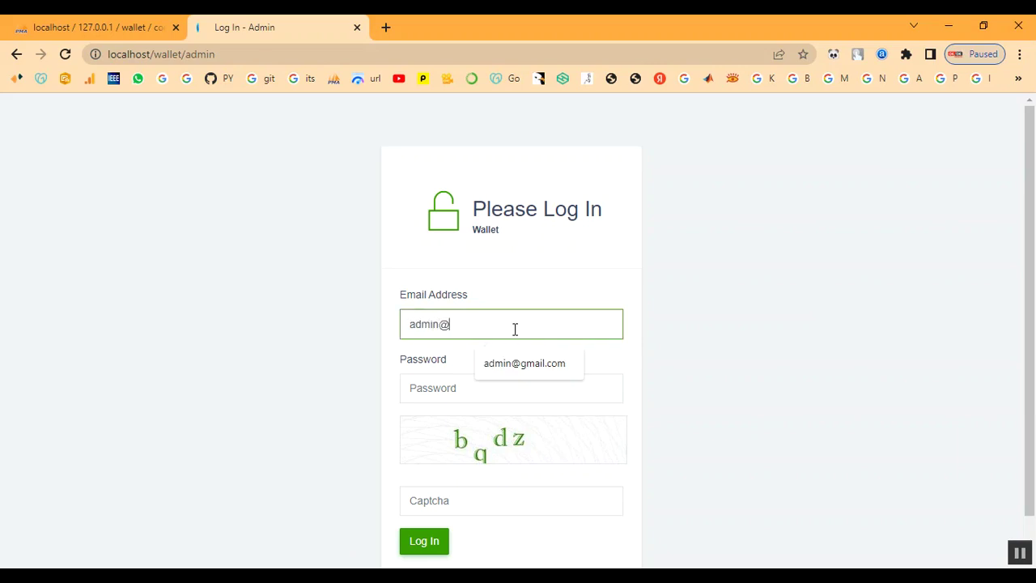
{"action": "key", "text": "Tab"}
{"action": "type", "text": "a"}
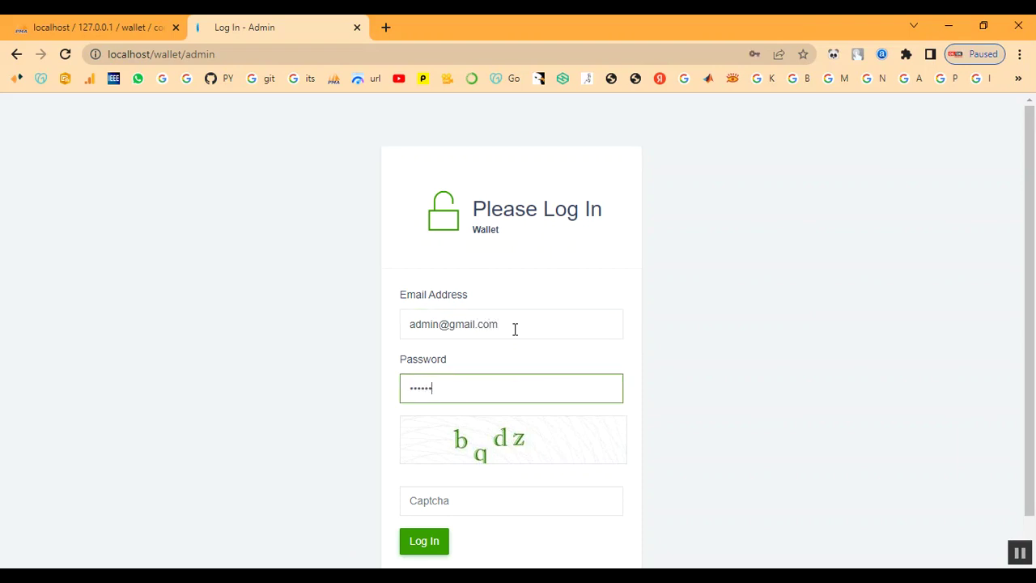
{"action": "key", "text": "Tab"}
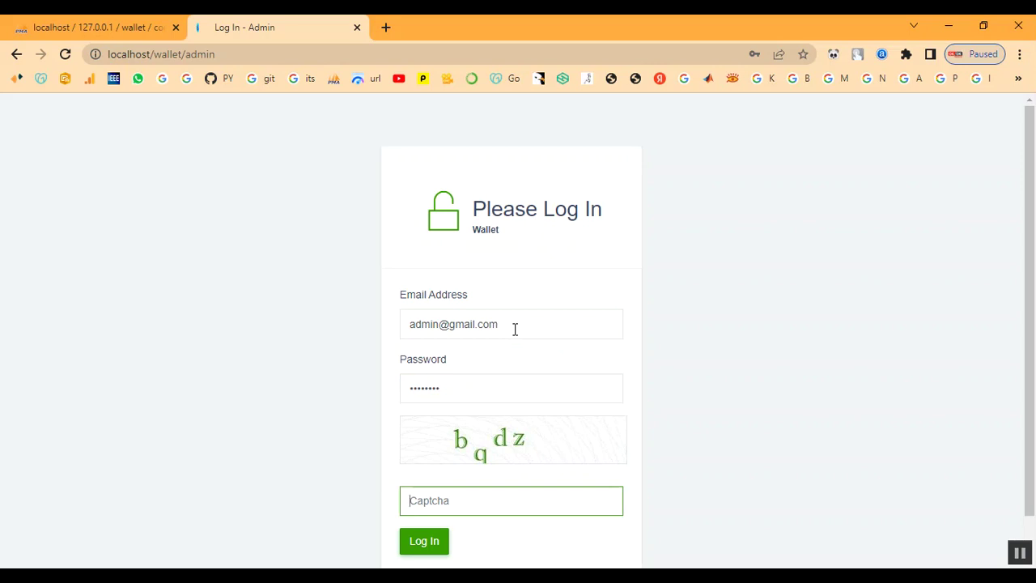
{"action": "type", "text": "bqdz"}
{"action": "scroll", "coordinate": [496, 419], "scroll_direction": "down", "scroll_amount": 1}
{"action": "left_click", "coordinate": [441, 497]}
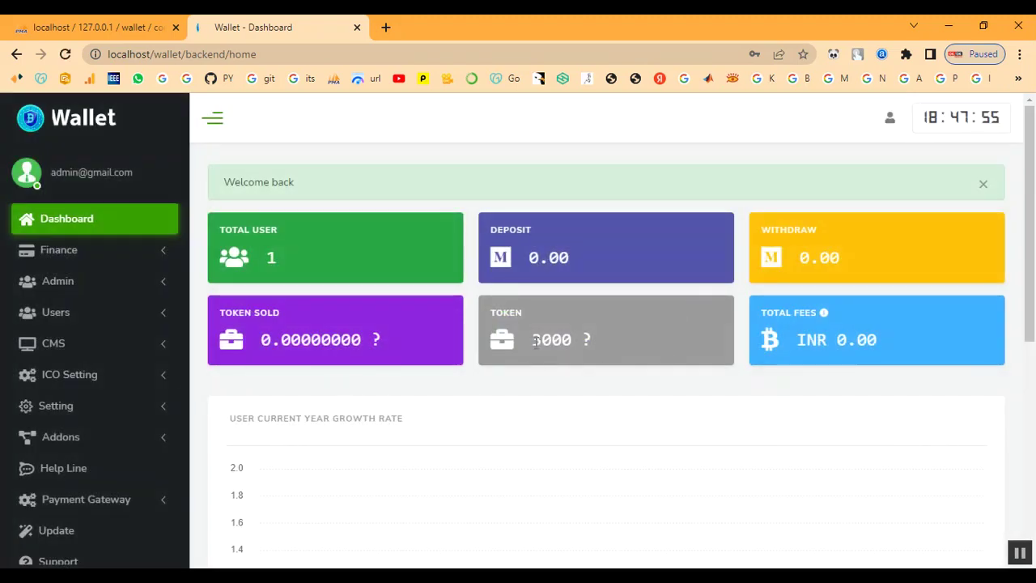
Open Users > User List and try verifying the new Not Verified user.
{"action": "scroll", "coordinate": [151, 289], "scroll_direction": "down", "scroll_amount": 4}
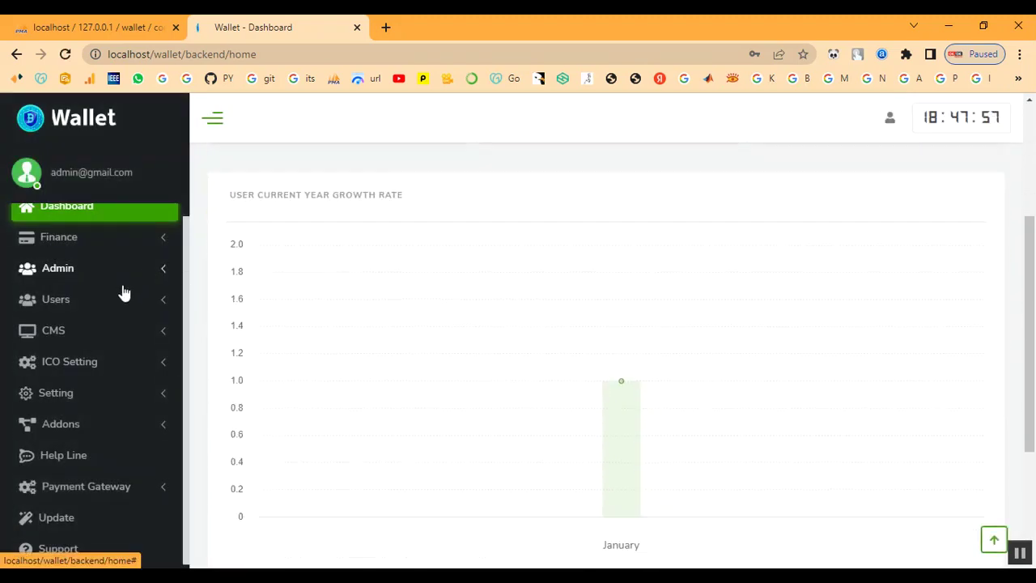
{"action": "scroll", "coordinate": [97, 348], "scroll_direction": "up", "scroll_amount": 2}
{"action": "left_click", "coordinate": [71, 316]}
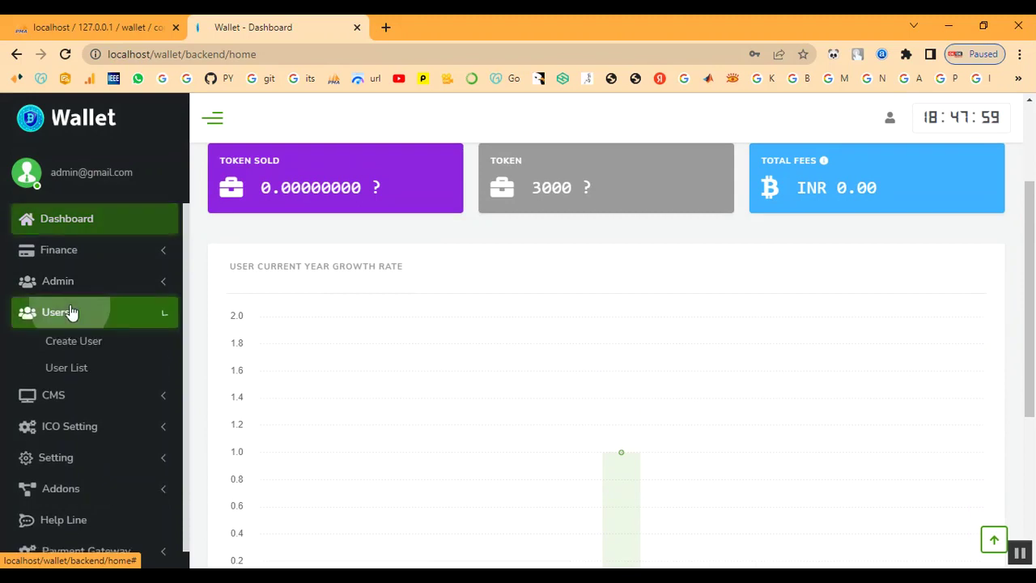
{"action": "left_click", "coordinate": [71, 369]}
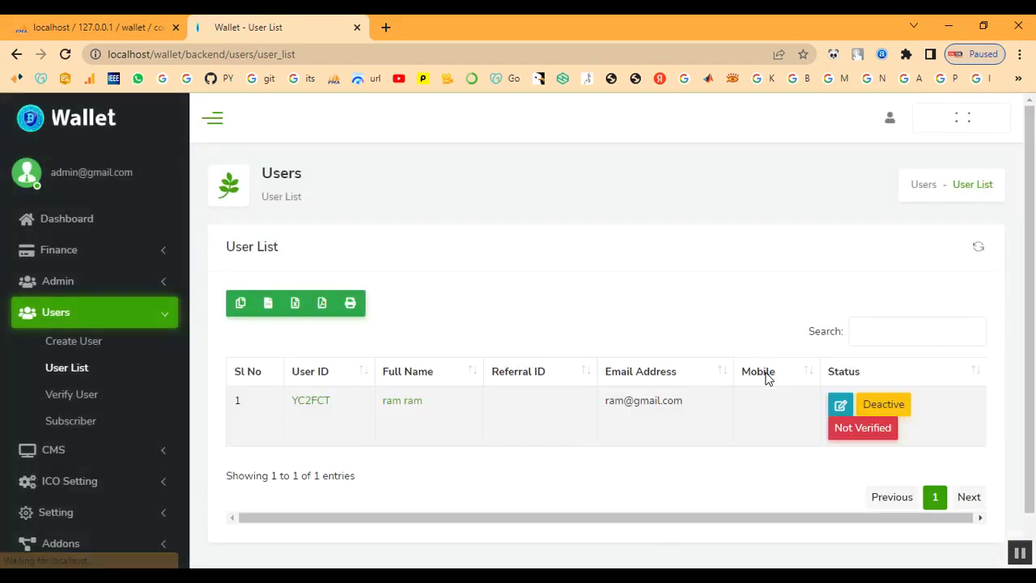
{"action": "left_click", "coordinate": [861, 431]}
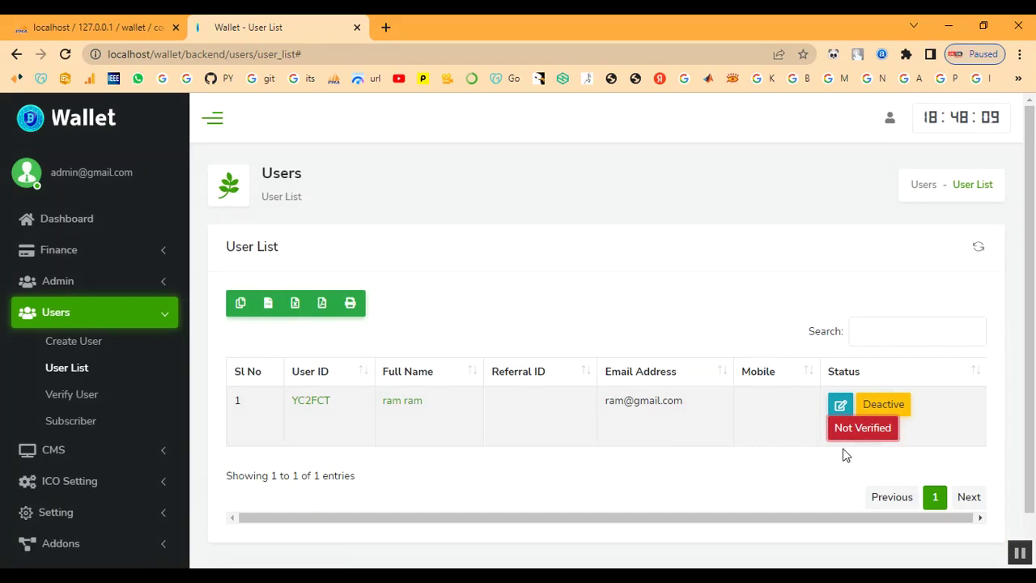
Open the new user's edit page, then go back to the User List through the Users menu.
{"action": "left_click", "coordinate": [842, 408]}
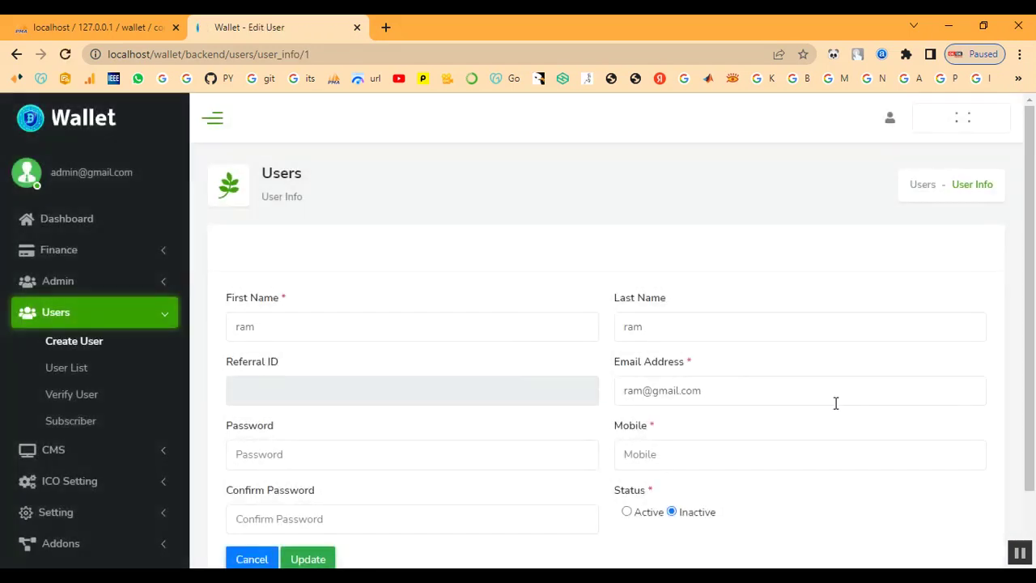
{"action": "scroll", "coordinate": [488, 422], "scroll_direction": "down", "scroll_amount": 1}
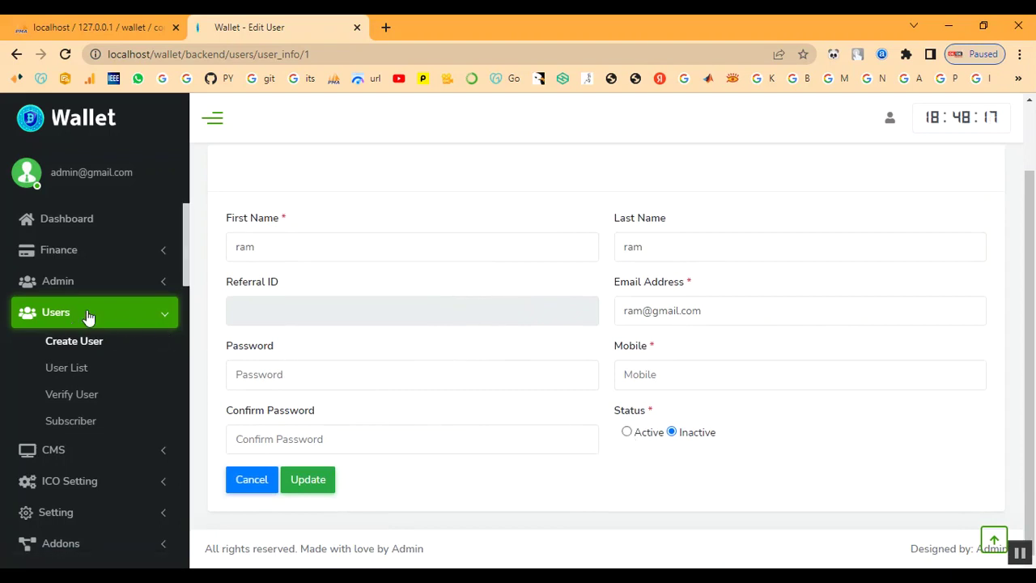
{"action": "left_click", "coordinate": [58, 316]}
{"action": "left_click", "coordinate": [60, 317]}
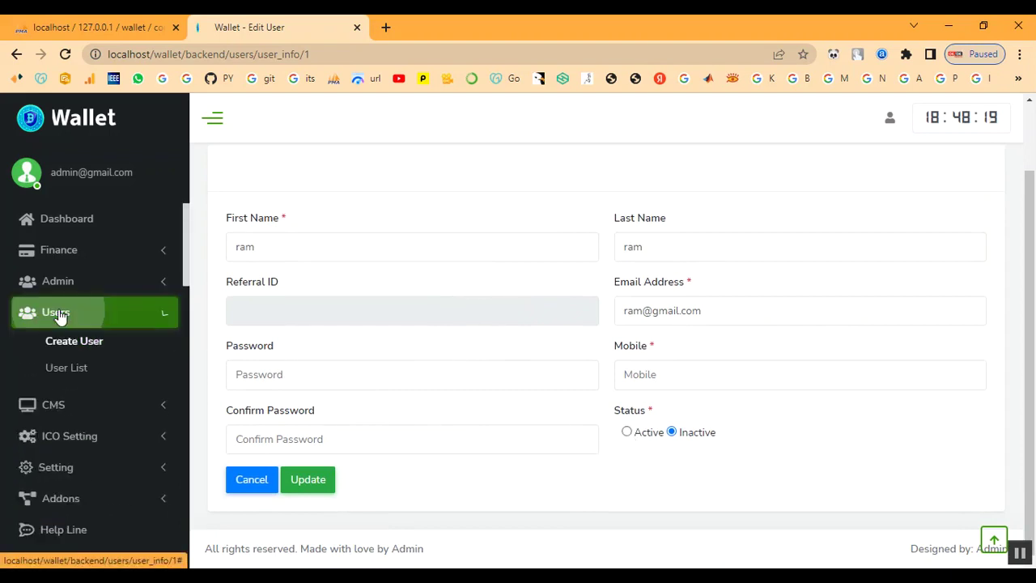
{"action": "left_click", "coordinate": [67, 370]}
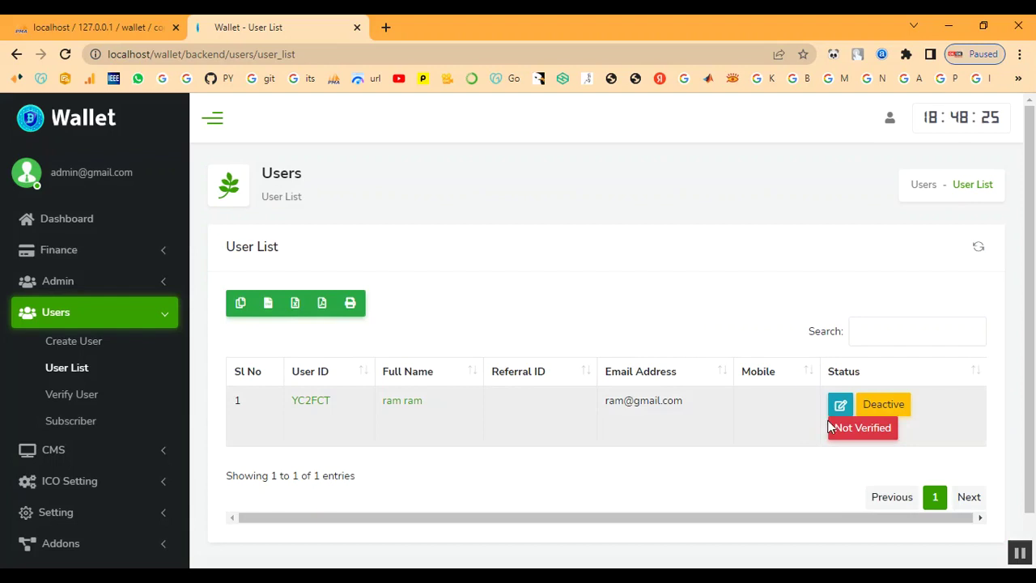
Set the user to Active with a mobile number, save it, and open Users > Verify User.
{"action": "left_click", "coordinate": [841, 407]}
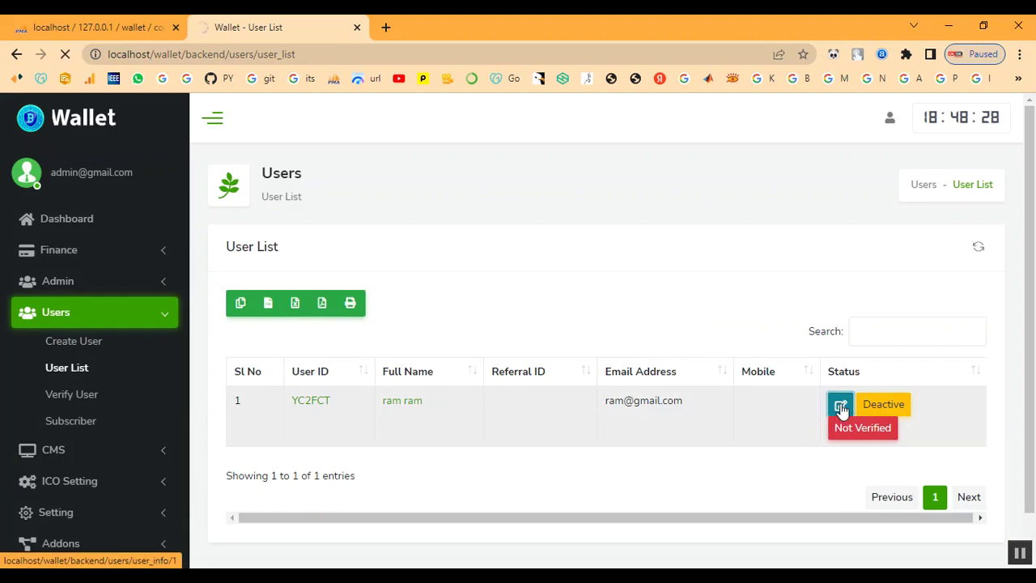
{"action": "scroll", "coordinate": [660, 397], "scroll_direction": "down", "scroll_amount": 2}
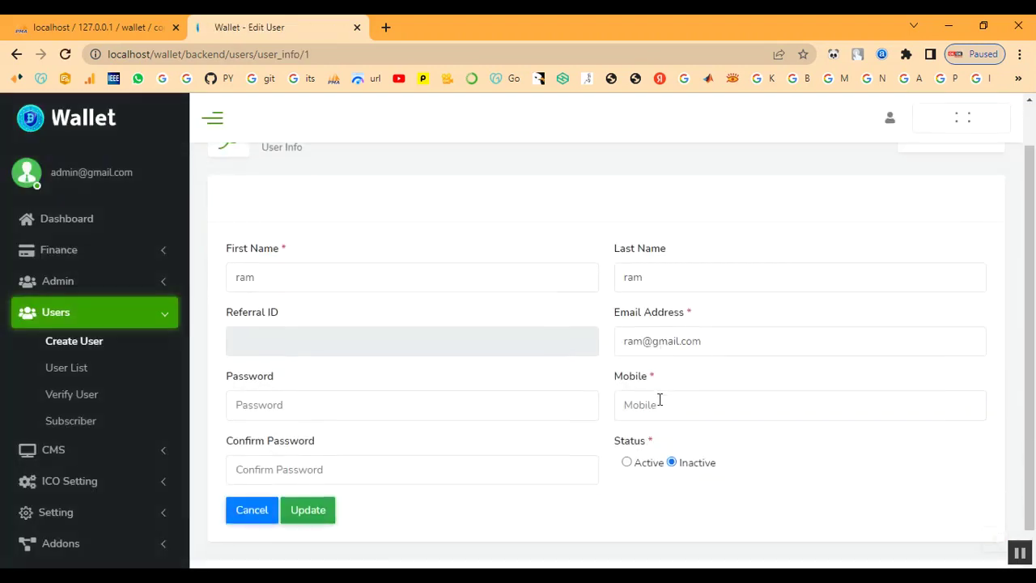
{"action": "left_click", "coordinate": [627, 433]}
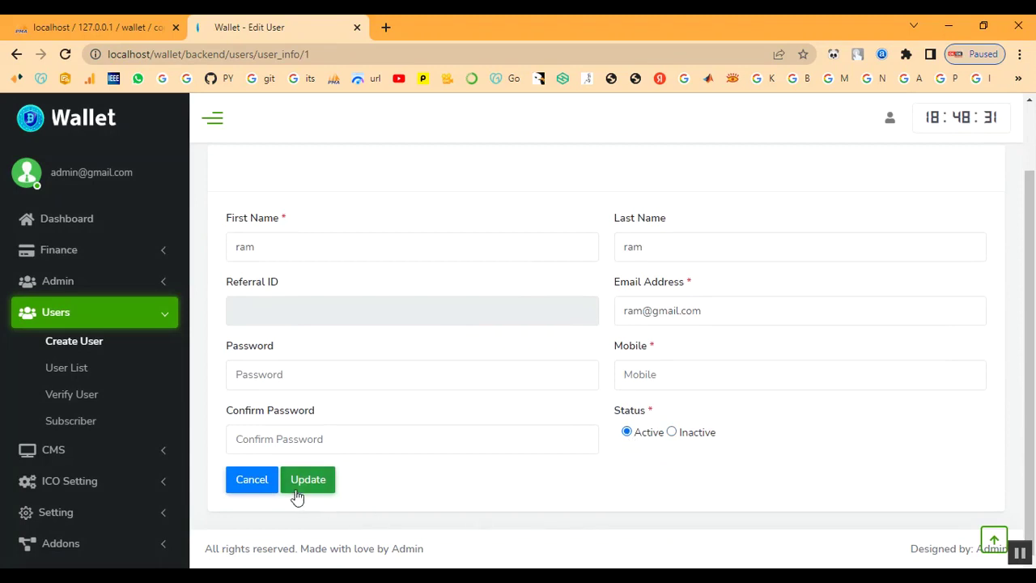
{"action": "left_click", "coordinate": [702, 380]}
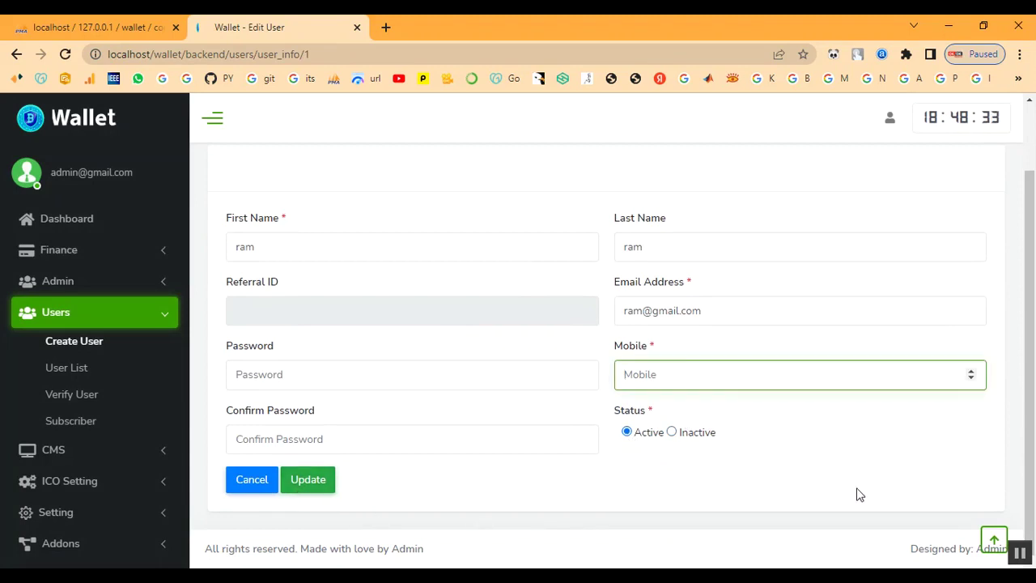
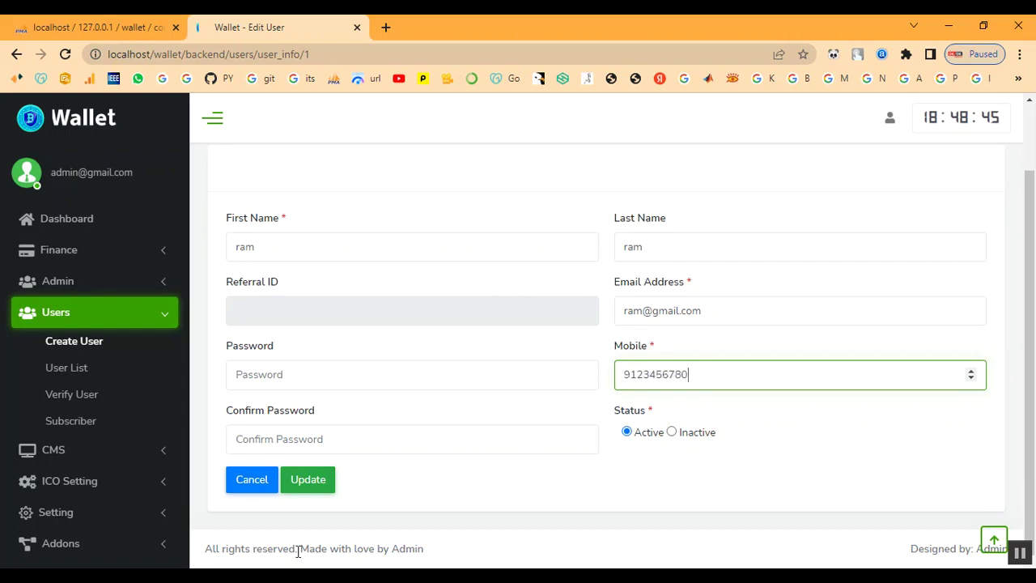
{"action": "left_click", "coordinate": [303, 488]}
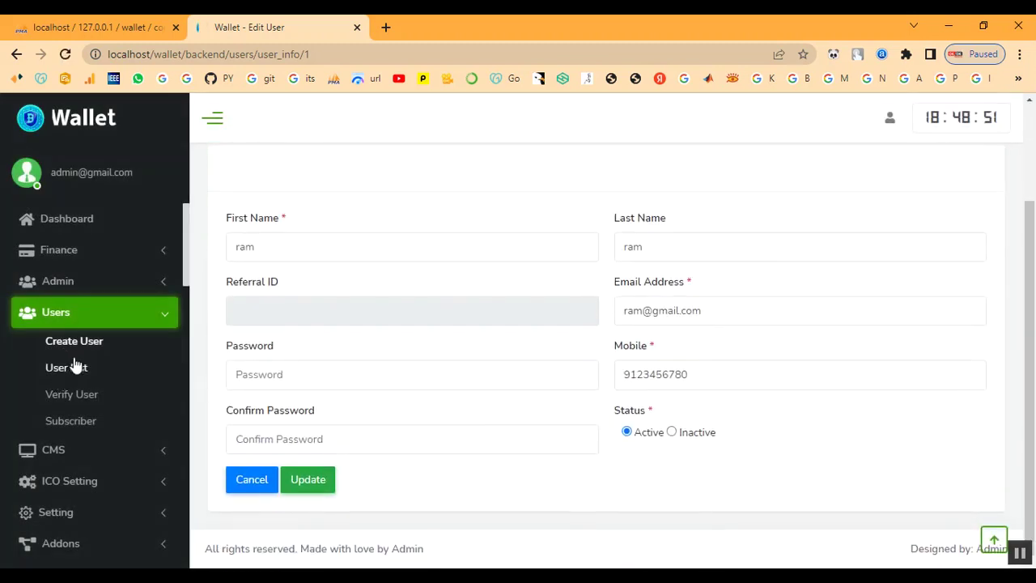
{"action": "left_click", "coordinate": [80, 394]}
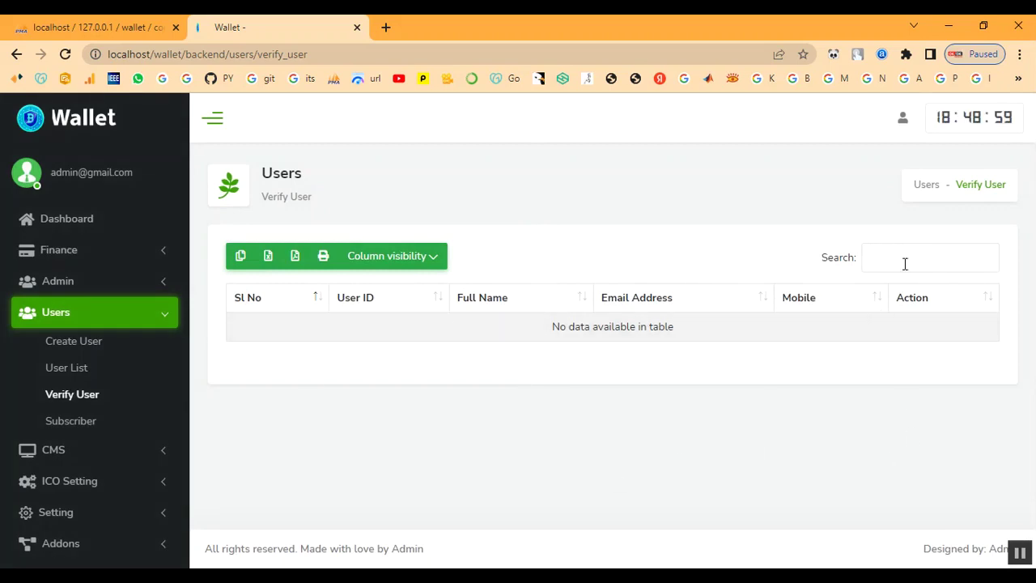
Return to the admin dashboard and sign out from the header user menu.
{"action": "left_click", "coordinate": [65, 317]}
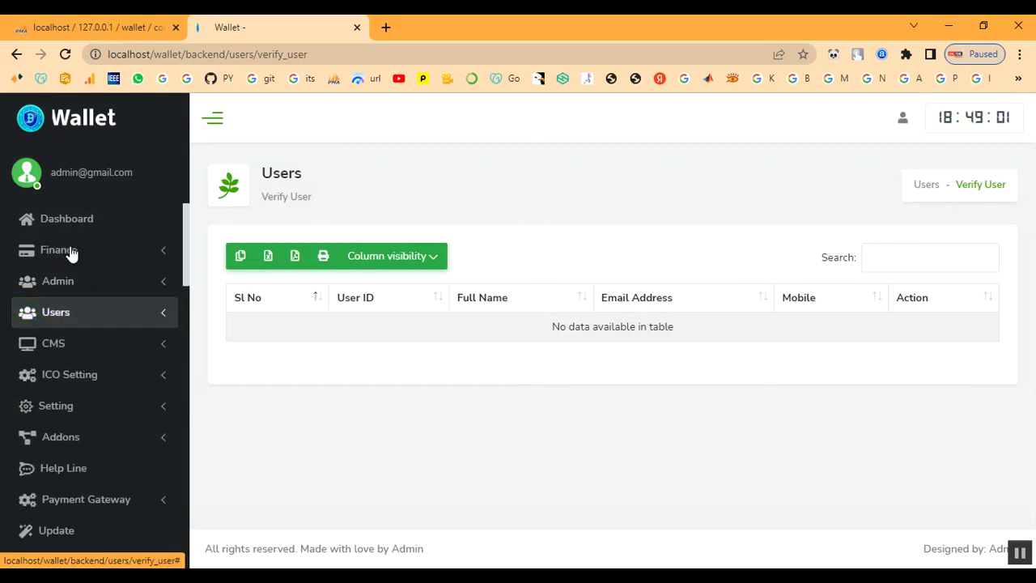
{"action": "left_click", "coordinate": [70, 218]}
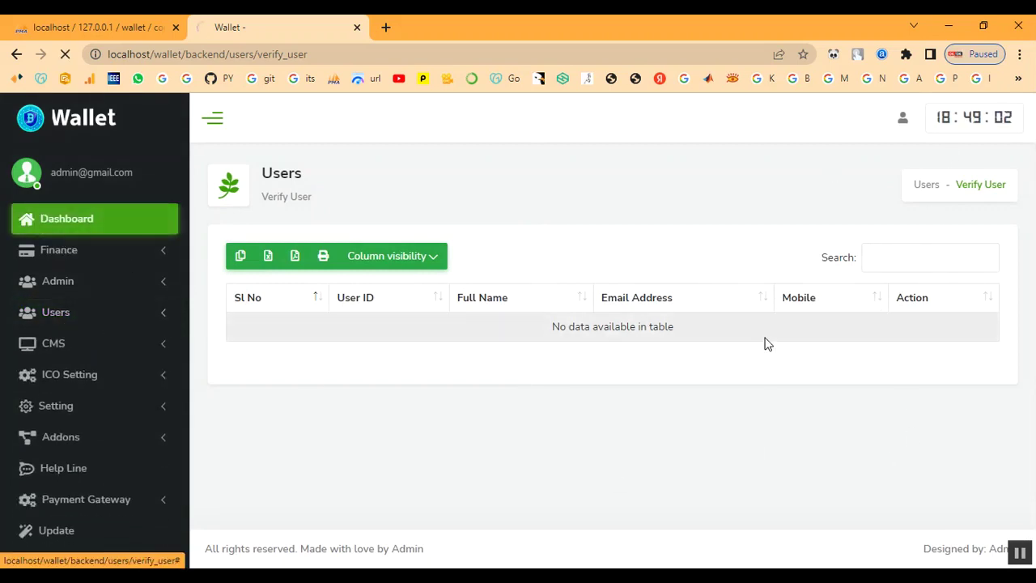
{"action": "left_click", "coordinate": [903, 121]}
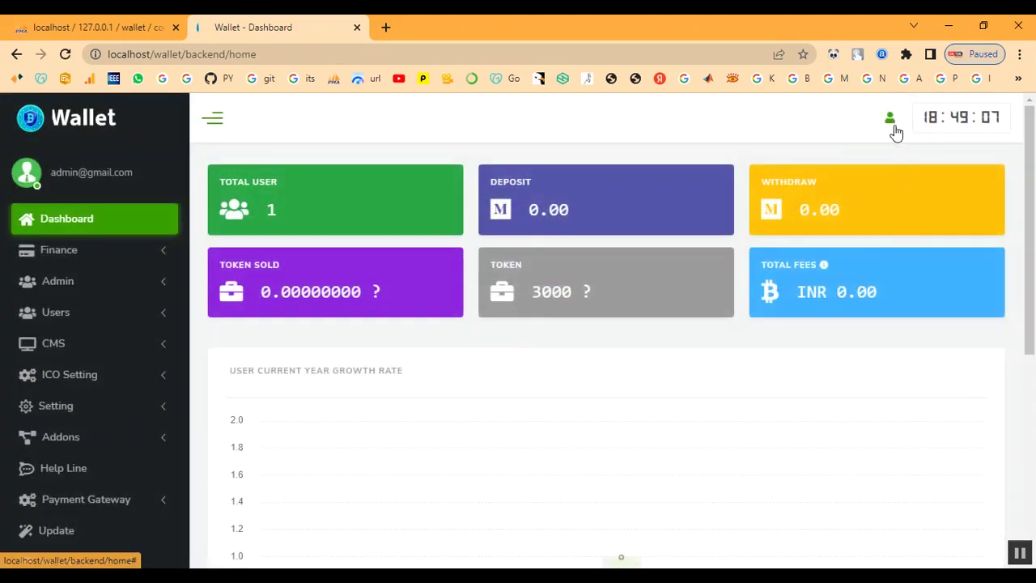
{"action": "left_click", "coordinate": [893, 126]}
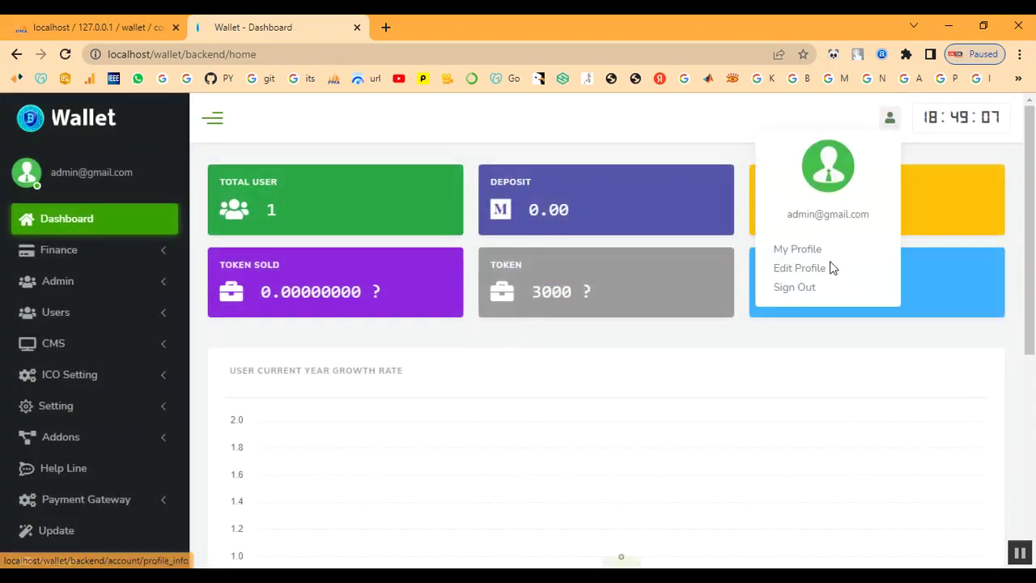
{"action": "left_click", "coordinate": [803, 289]}
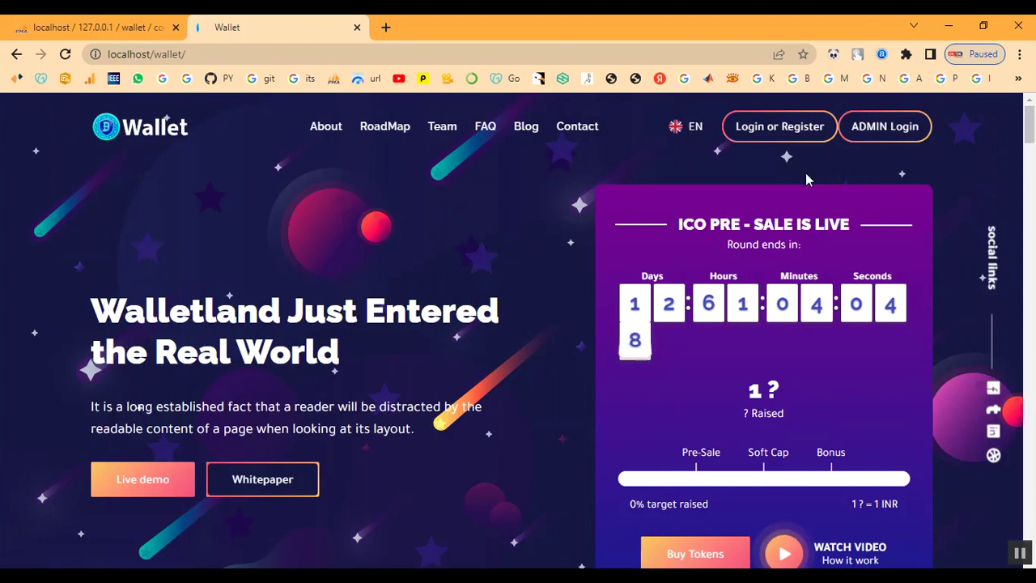
Log in with the customer's email and password, then open Account > Dashboard showing INR 0.
{"action": "left_click", "coordinate": [779, 134]}
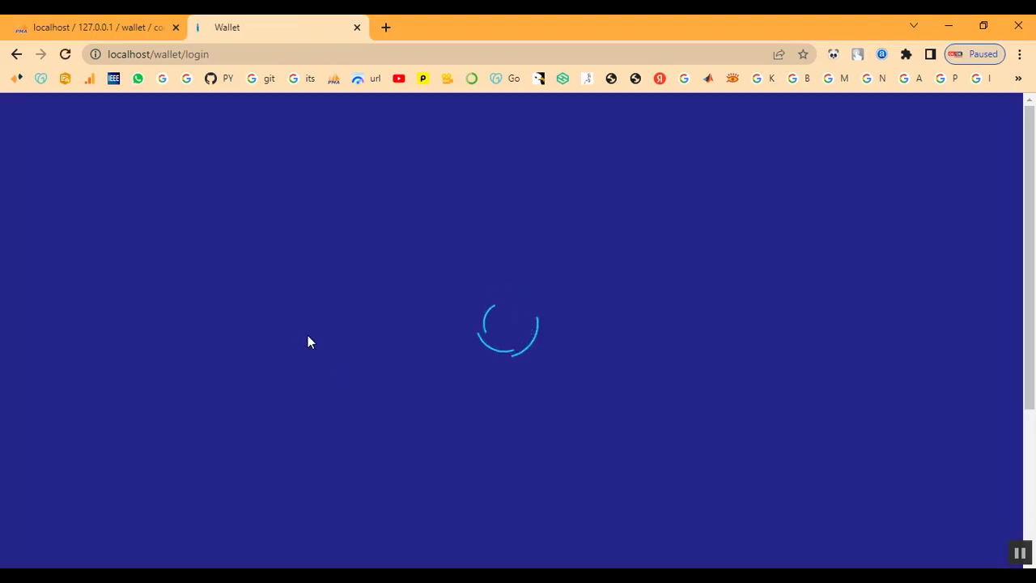
{"action": "left_click", "coordinate": [254, 291]}
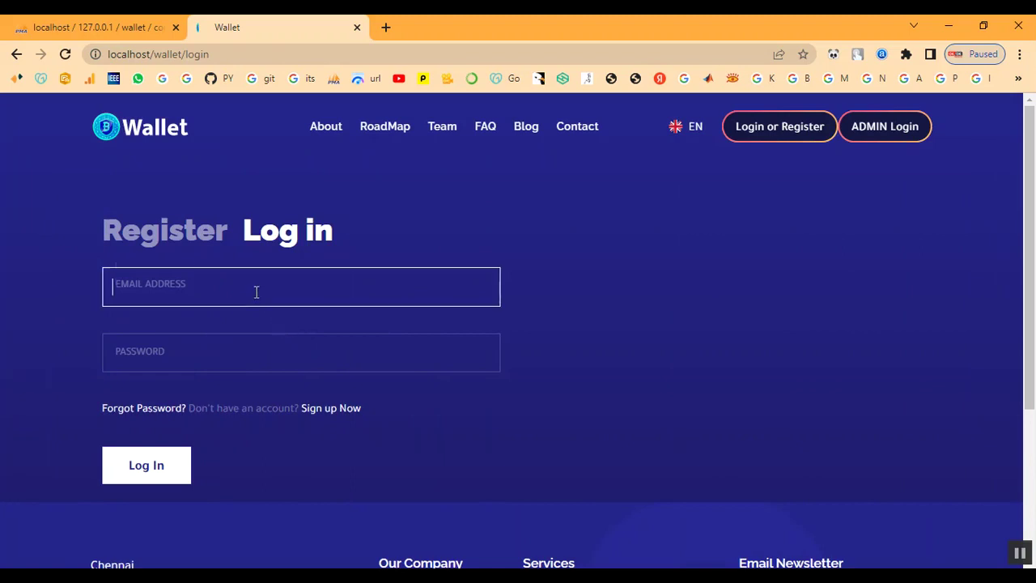
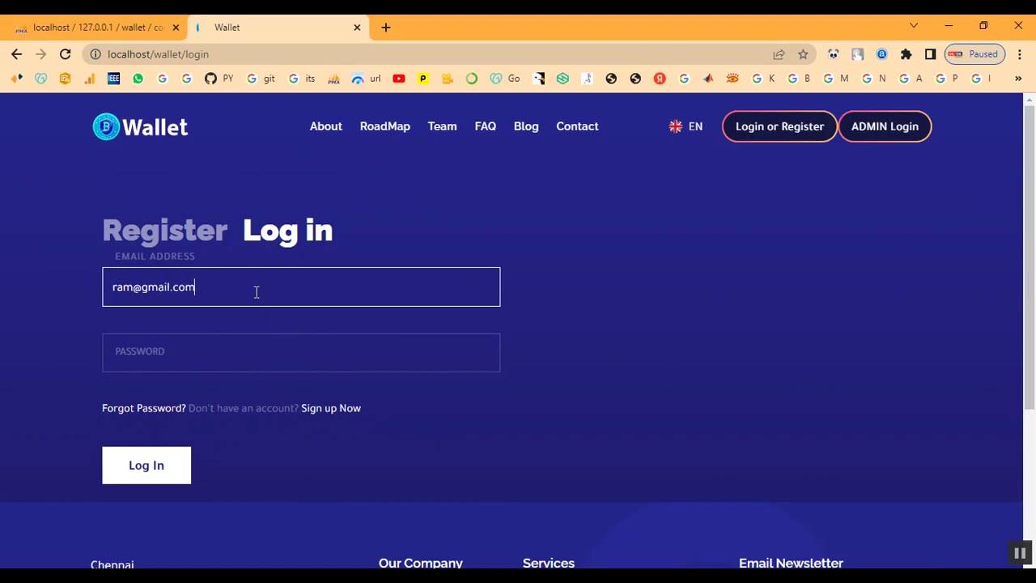
{"action": "key", "text": "Tab"}
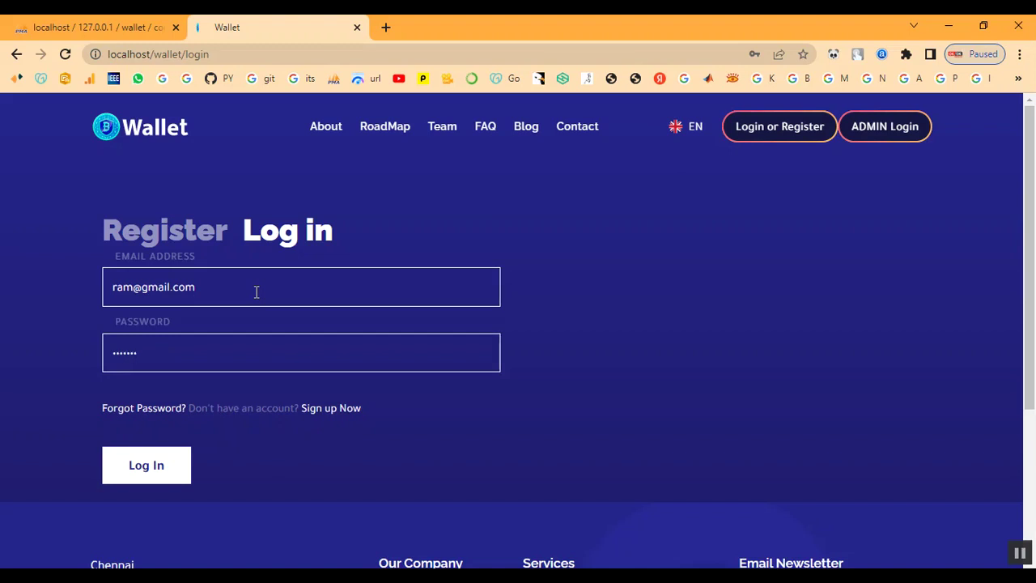
{"action": "left_click", "coordinate": [148, 473]}
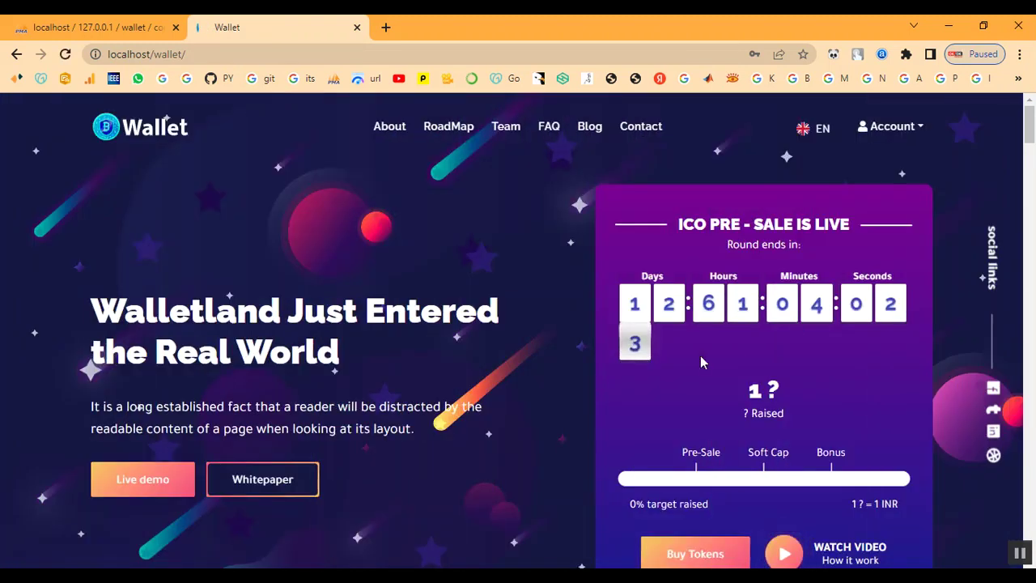
{"action": "left_click", "coordinate": [893, 127]}
{"action": "left_click", "coordinate": [888, 161]}
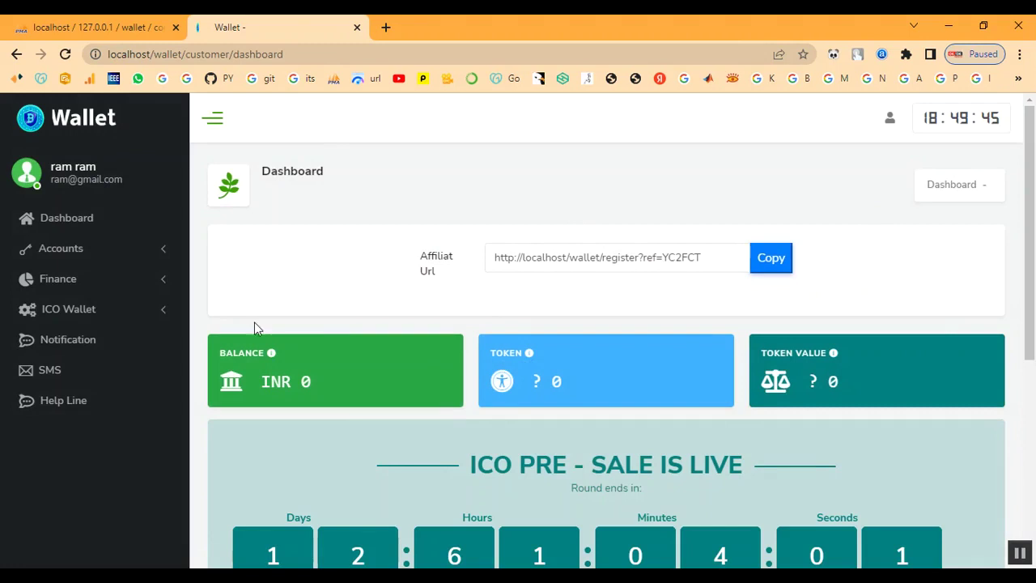
Expand Finance in the customer sidebar and open the Deposit page.
{"action": "scroll", "coordinate": [480, 348], "scroll_direction": "down", "scroll_amount": 3}
{"action": "scroll", "coordinate": [481, 353], "scroll_direction": "down", "scroll_amount": 2}
{"action": "scroll", "coordinate": [509, 385], "scroll_direction": "up", "scroll_amount": 1}
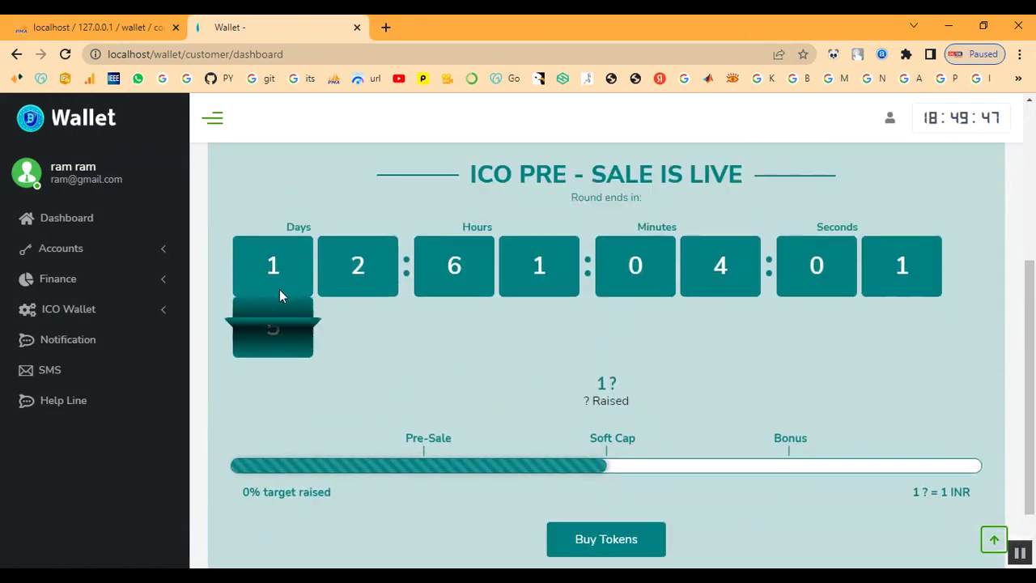
{"action": "scroll", "coordinate": [592, 408], "scroll_direction": "up", "scroll_amount": 4}
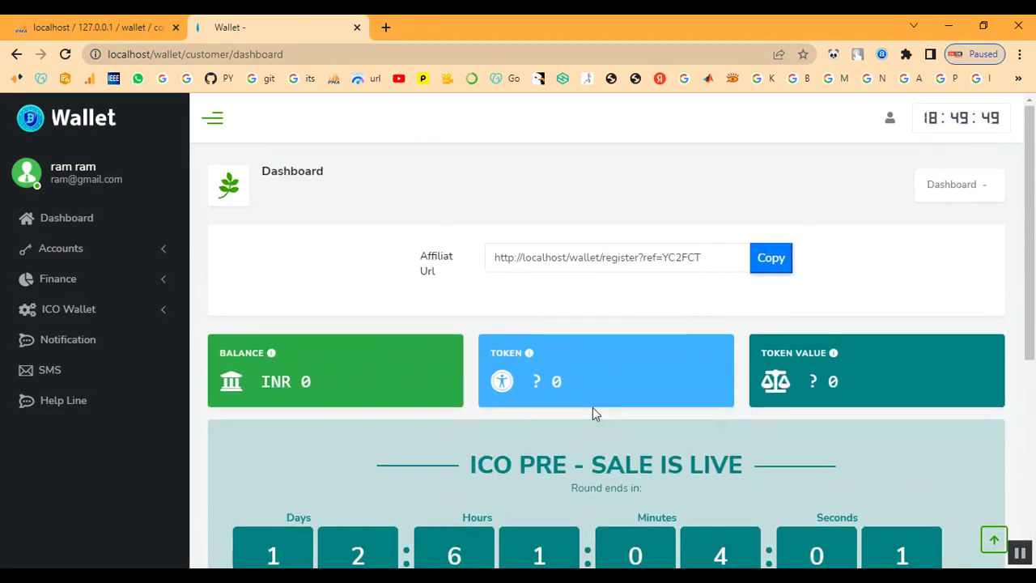
{"action": "scroll", "coordinate": [776, 444], "scroll_direction": "down", "scroll_amount": 4}
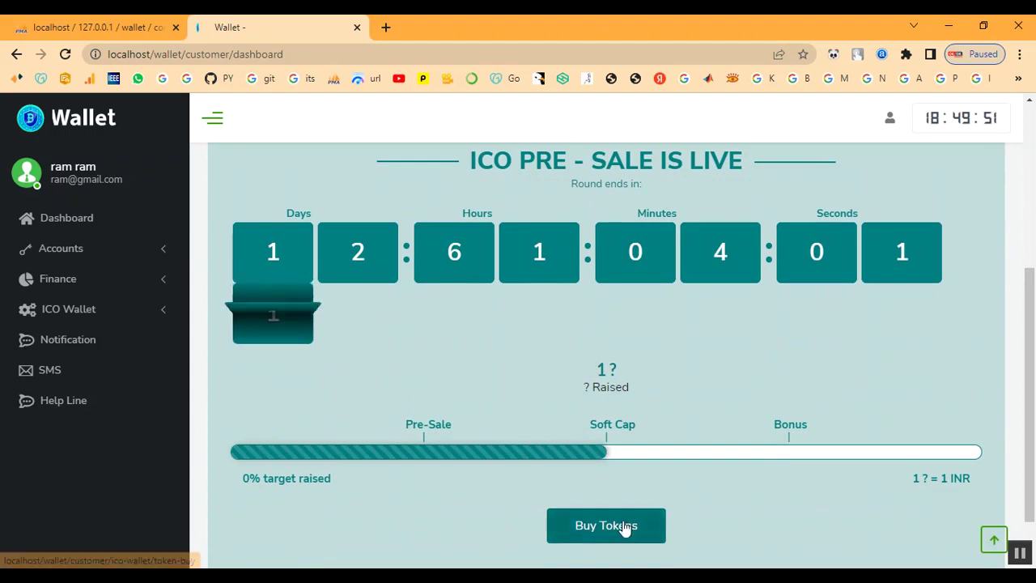
{"action": "left_click", "coordinate": [70, 251]}
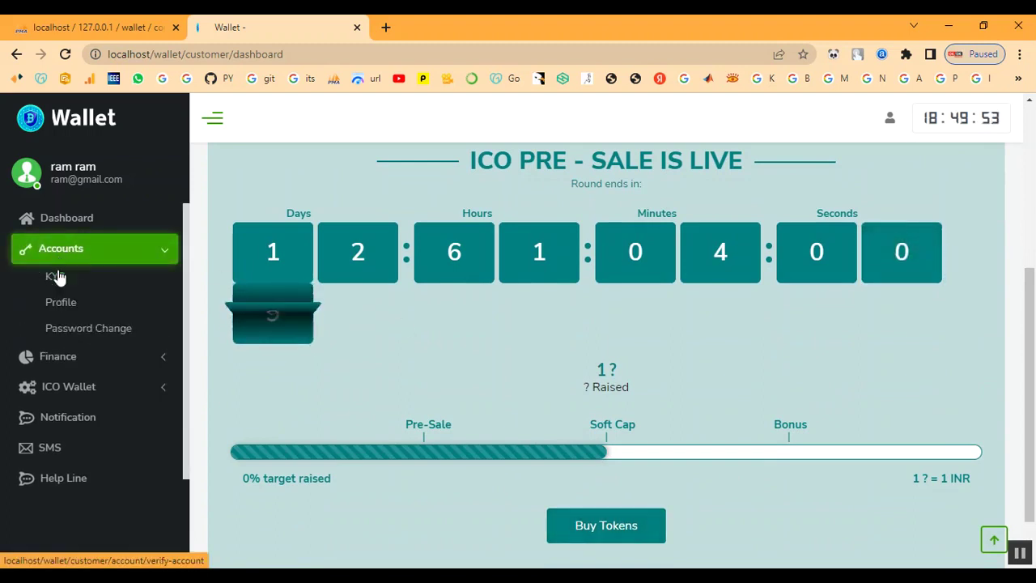
{"action": "left_click", "coordinate": [73, 253]}
{"action": "left_click", "coordinate": [63, 277]}
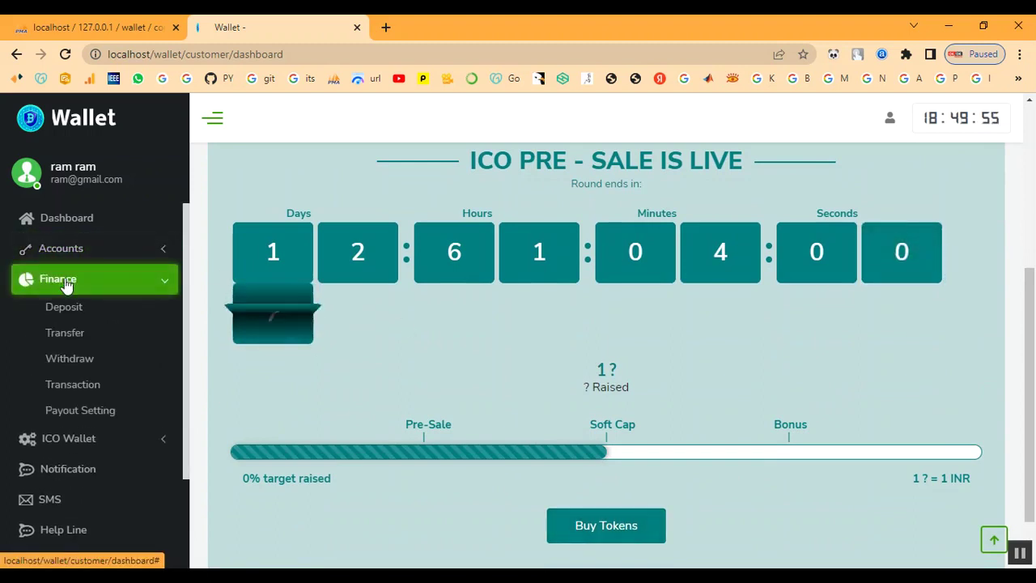
{"action": "left_click", "coordinate": [60, 309]}
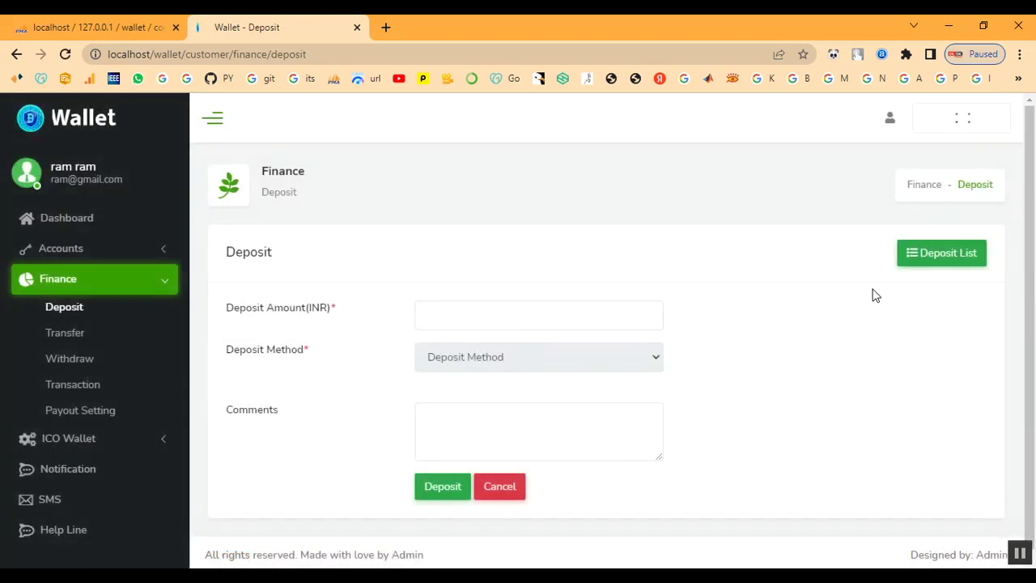
Fill in a 100000 INR Mobile Money deposit with the OM phone number and submit it.
{"action": "left_click", "coordinate": [481, 319]}
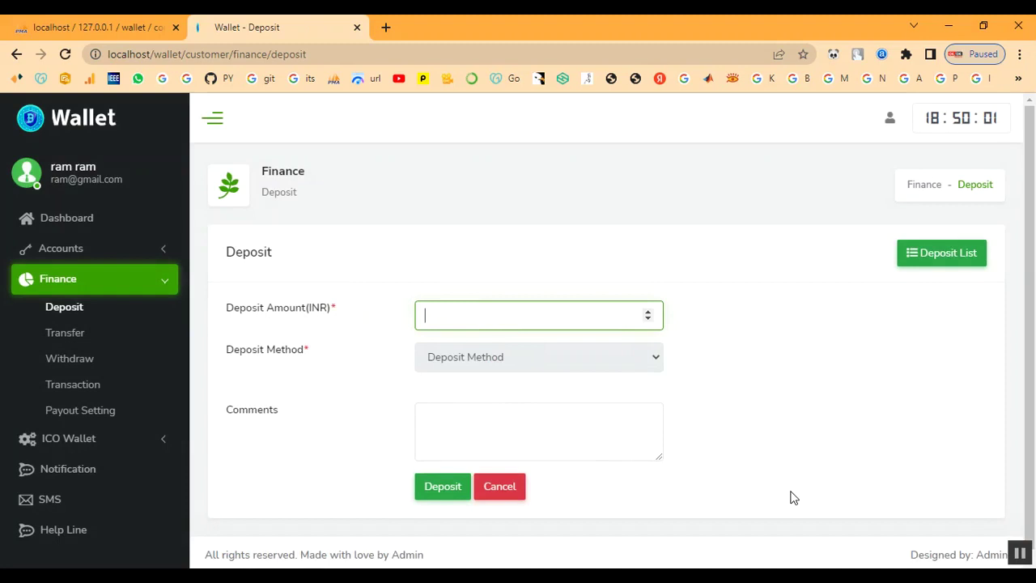
{"action": "type", "text": "100000"}
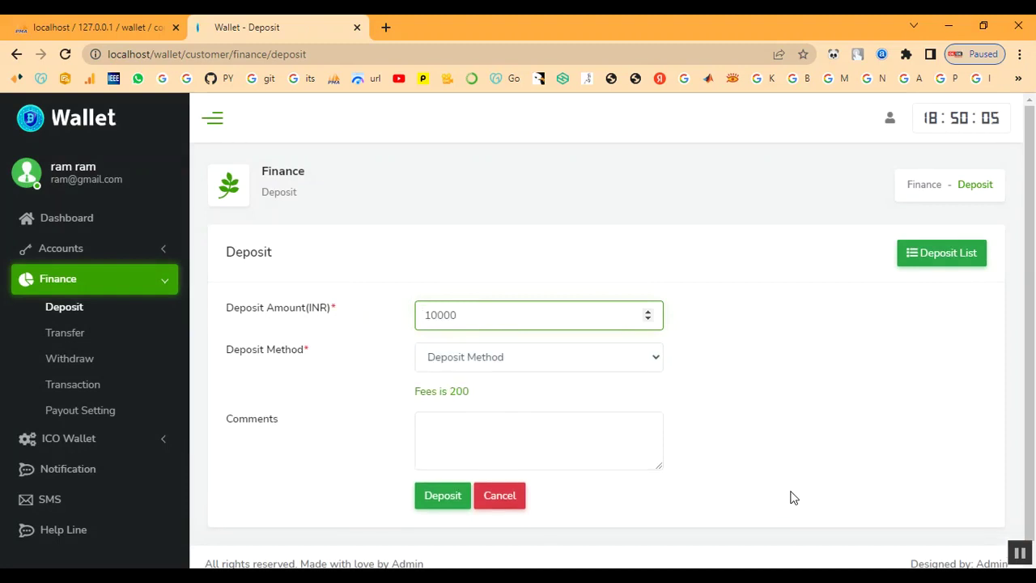
{"action": "left_click", "coordinate": [544, 358]}
{"action": "left_click", "coordinate": [541, 397]}
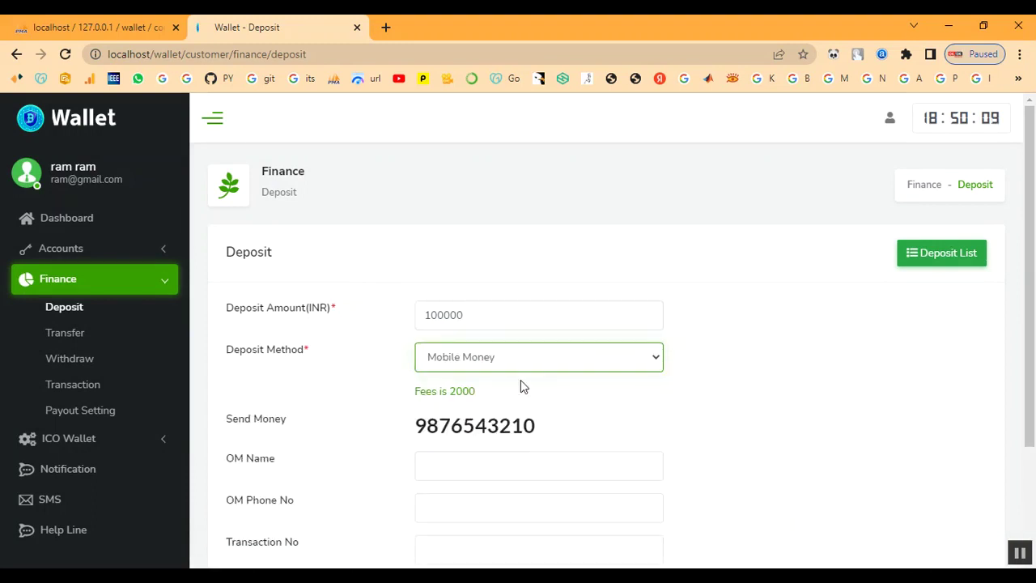
{"action": "scroll", "coordinate": [513, 438], "scroll_direction": "down", "scroll_amount": 1}
{"action": "left_click", "coordinate": [495, 390]}
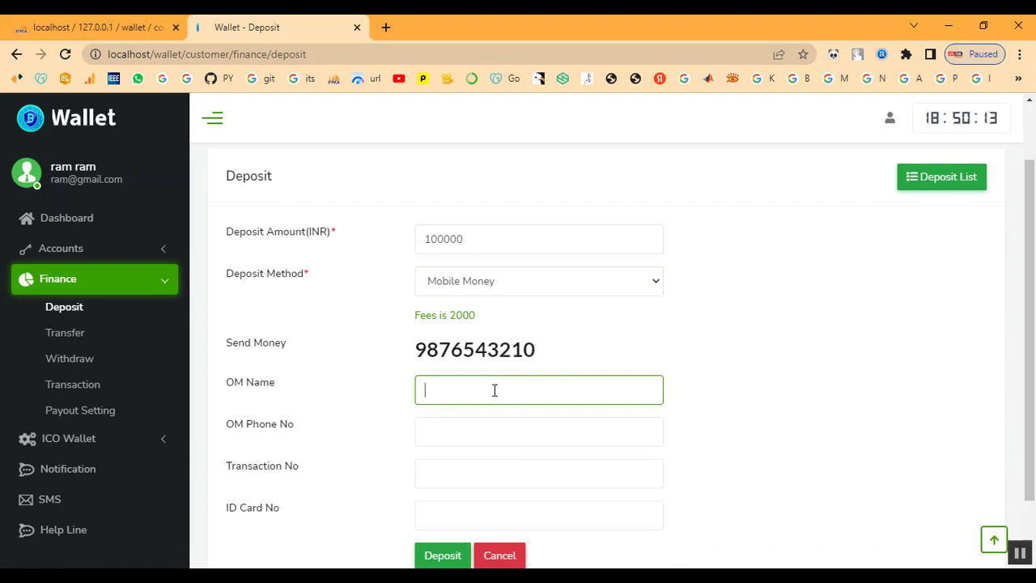
{"action": "key", "text": "Tab"}
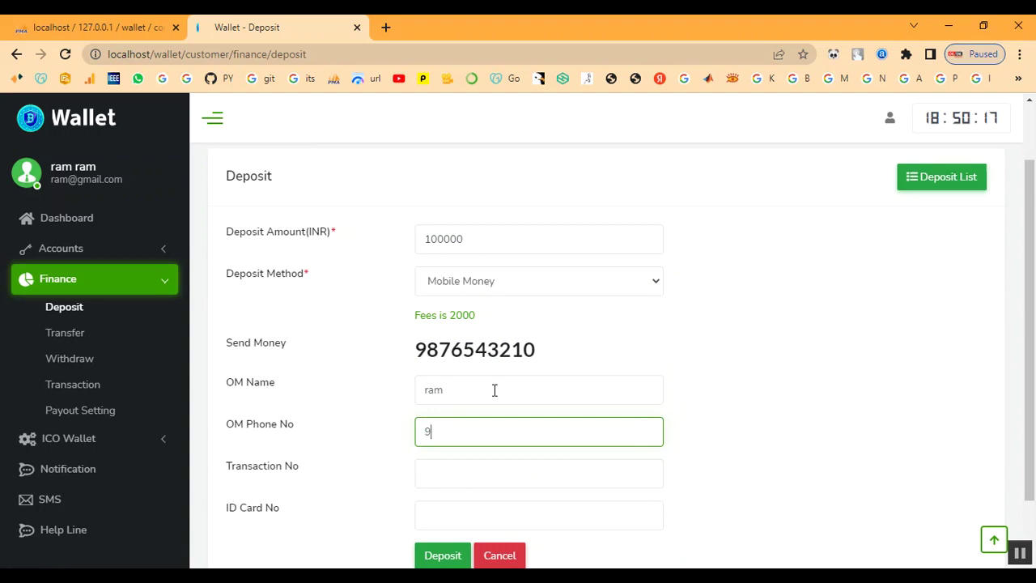
{"action": "scroll", "coordinate": [496, 390], "scroll_direction": "down", "scroll_amount": 1}
{"action": "left_click", "coordinate": [494, 397]}
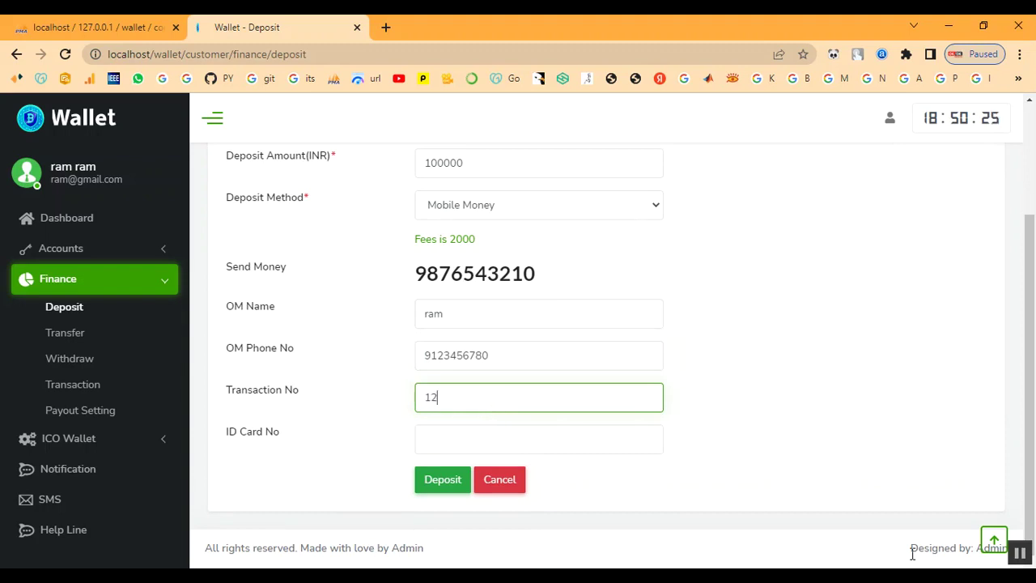
{"action": "left_click", "coordinate": [481, 443]}
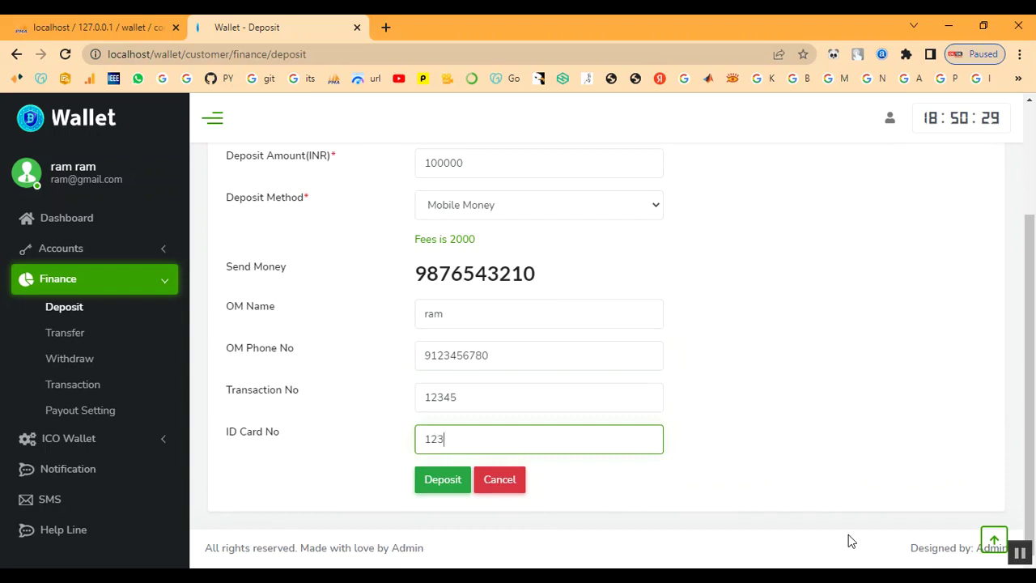
{"action": "left_click", "coordinate": [449, 483]}
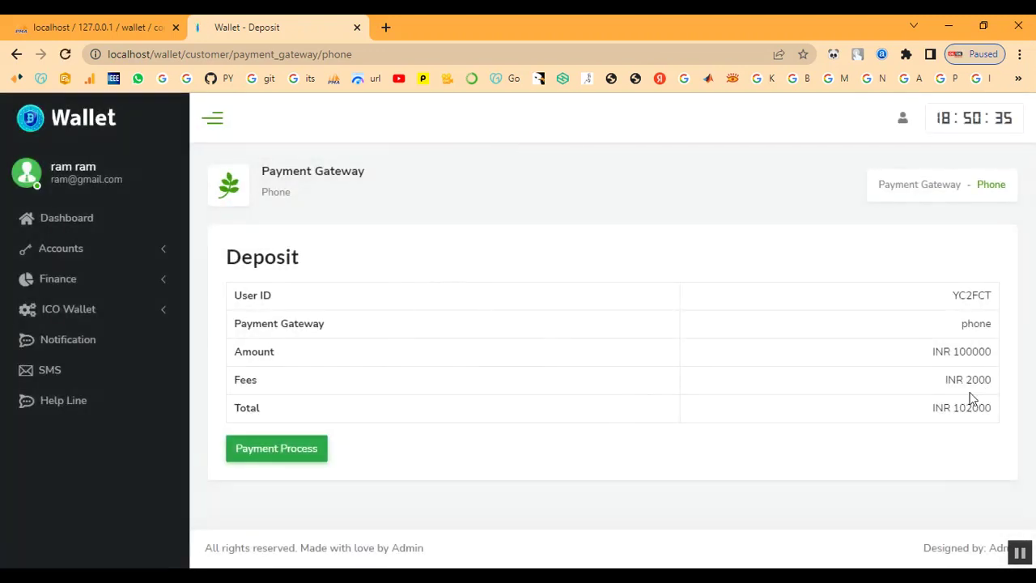
Proceed with the payment until it awaits confirmation, then sign out of the customer account.
{"action": "left_click", "coordinate": [302, 457]}
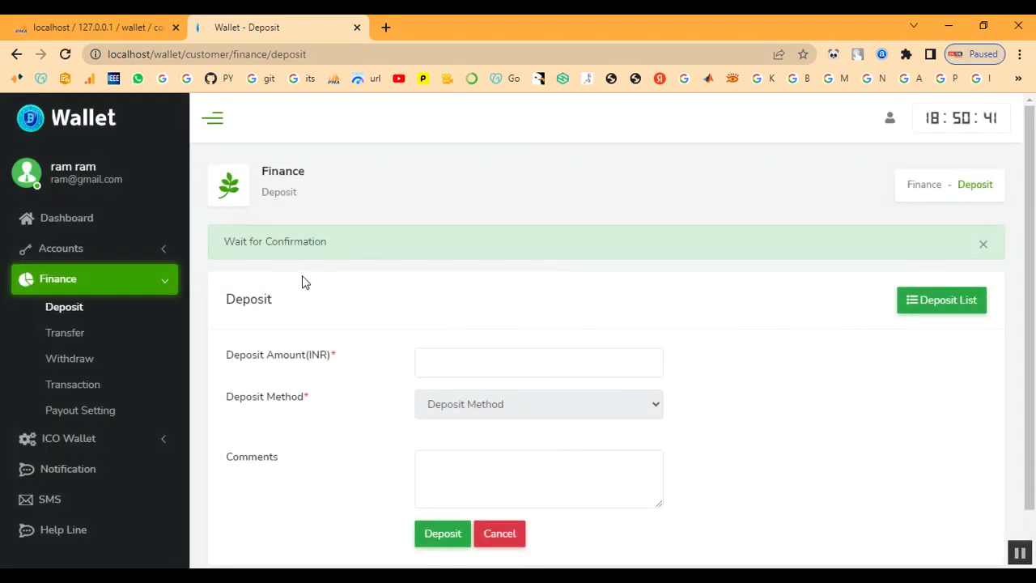
{"action": "left_click_drag", "start_coordinate": [242, 240], "coordinate": [400, 249]}
{"action": "left_click", "coordinate": [892, 122]}
{"action": "left_click", "coordinate": [829, 304]}
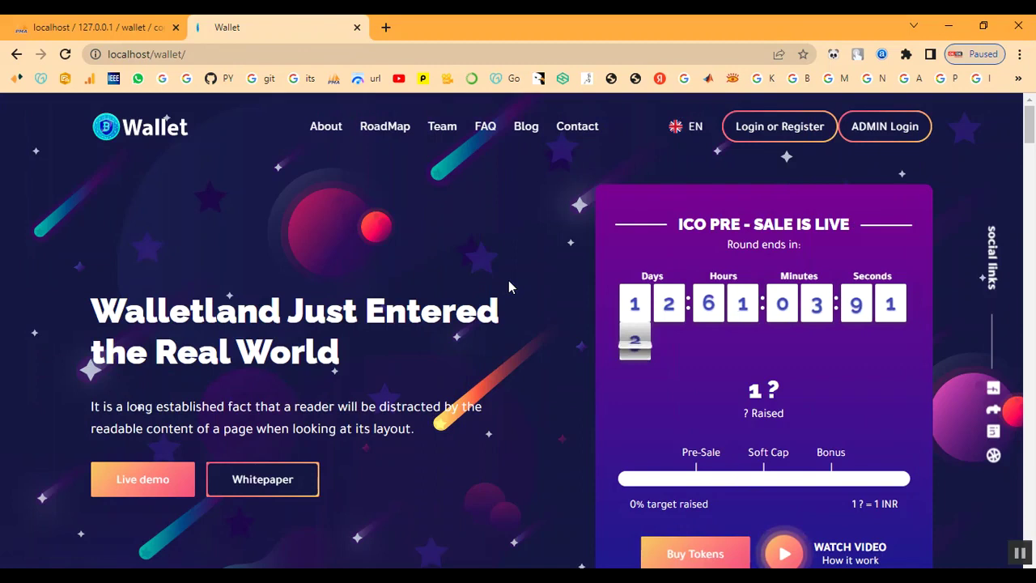
Log in via ADMIN Login using the admin email, password and captcha.
{"action": "left_click", "coordinate": [878, 127]}
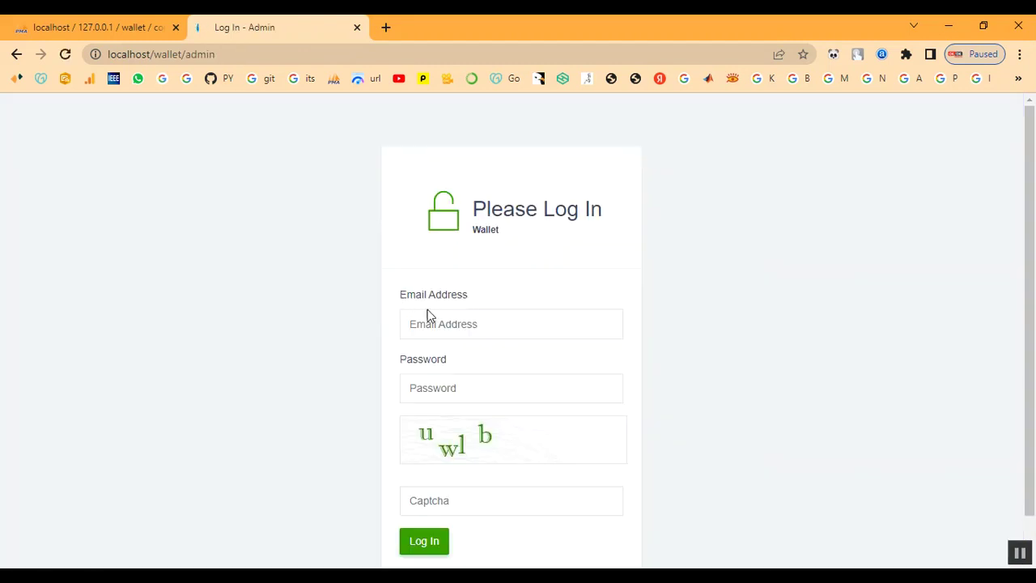
{"action": "left_click", "coordinate": [441, 325]}
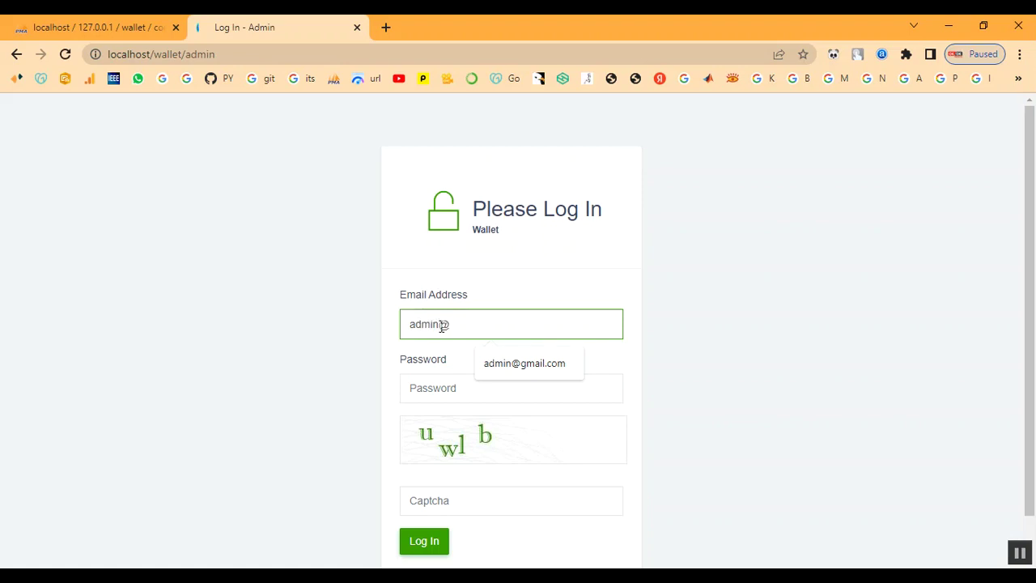
{"action": "key", "text": "Tab"}
{"action": "type", "text": "a"}
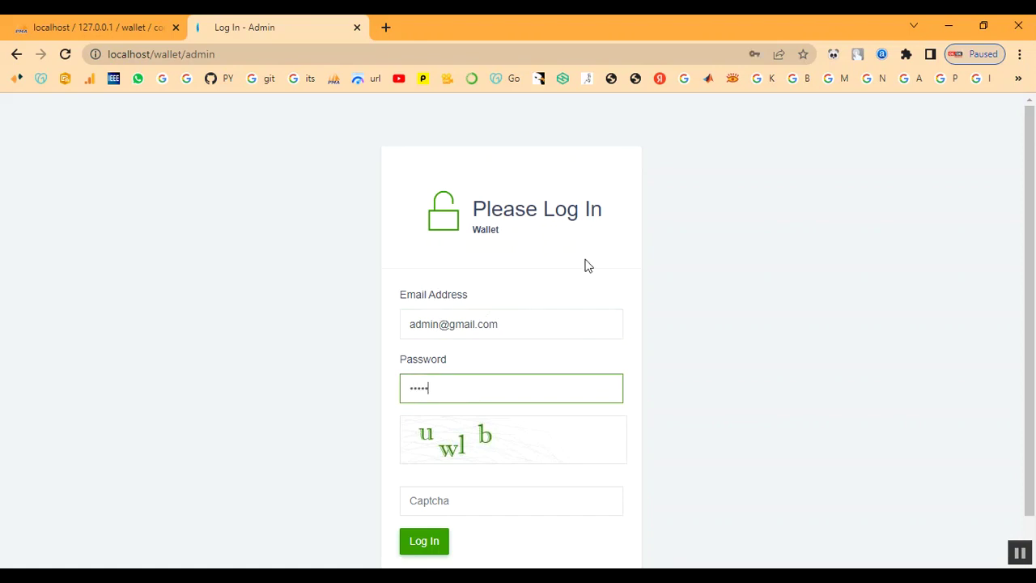
{"action": "key", "text": "Tab"}
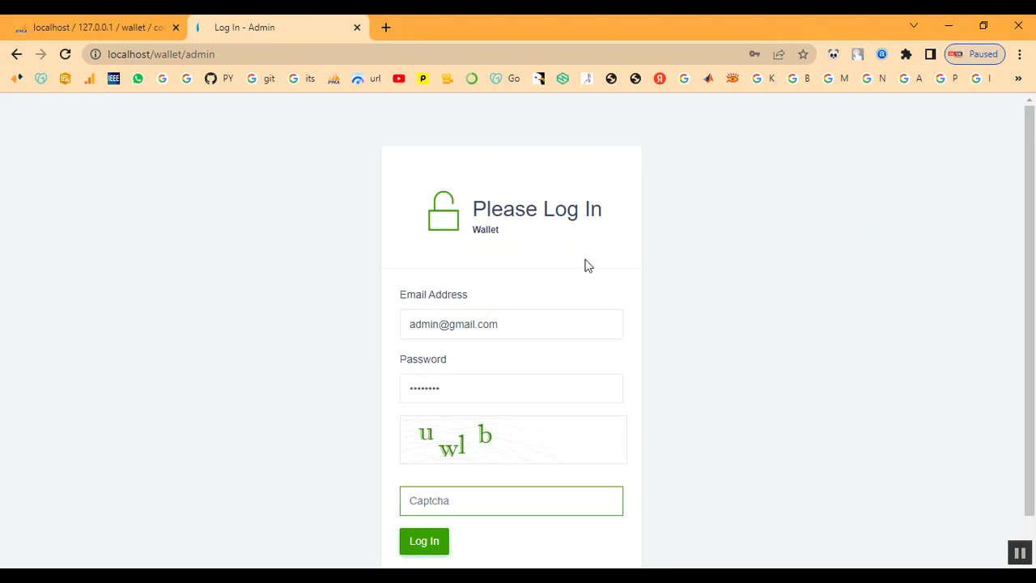
{"action": "type", "text": "uwlb"}
{"action": "left_click", "coordinate": [430, 540]}
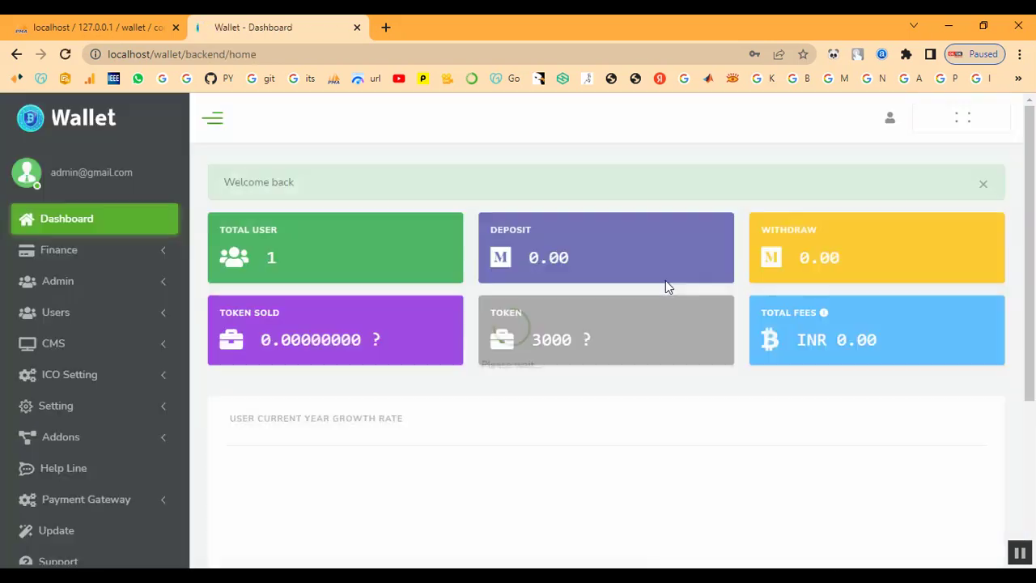
Confirm the 100000 INR phone deposit in Finance > Pending Deposit, then open the Deposit List.
{"action": "scroll", "coordinate": [352, 382], "scroll_direction": "down", "scroll_amount": 1}
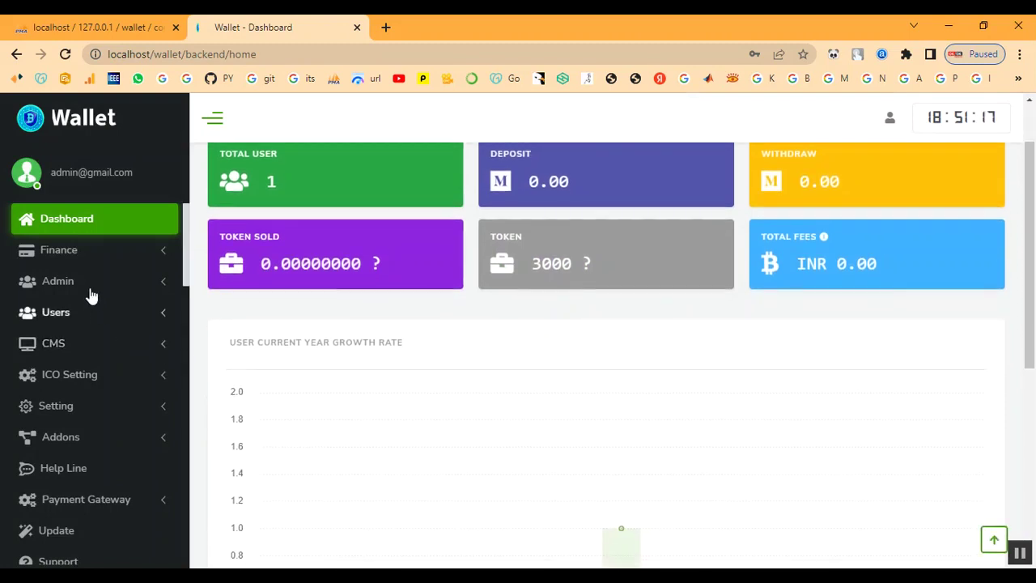
{"action": "scroll", "coordinate": [92, 340], "scroll_direction": "down", "scroll_amount": 3}
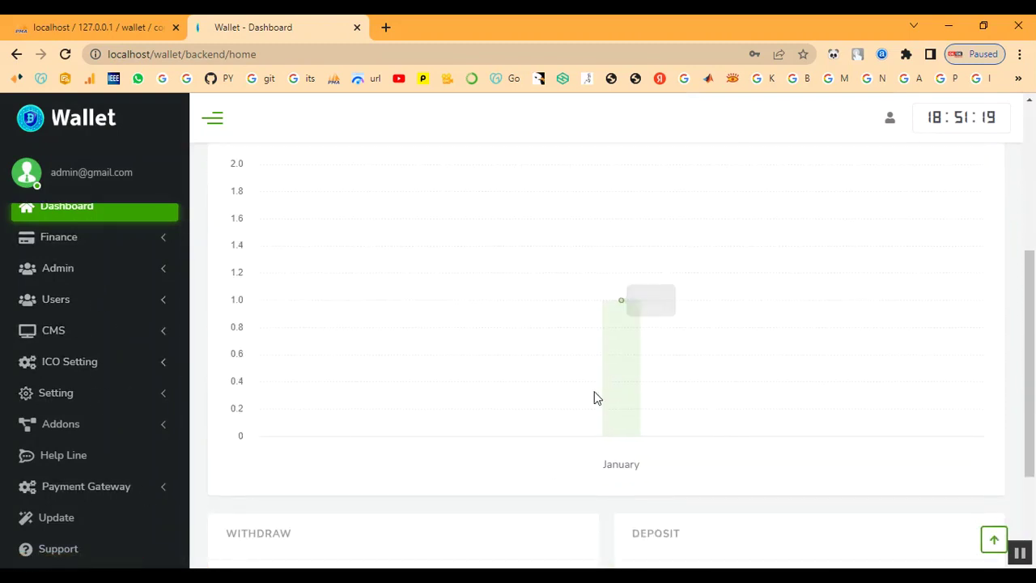
{"action": "scroll", "coordinate": [677, 395], "scroll_direction": "down", "scroll_amount": 3}
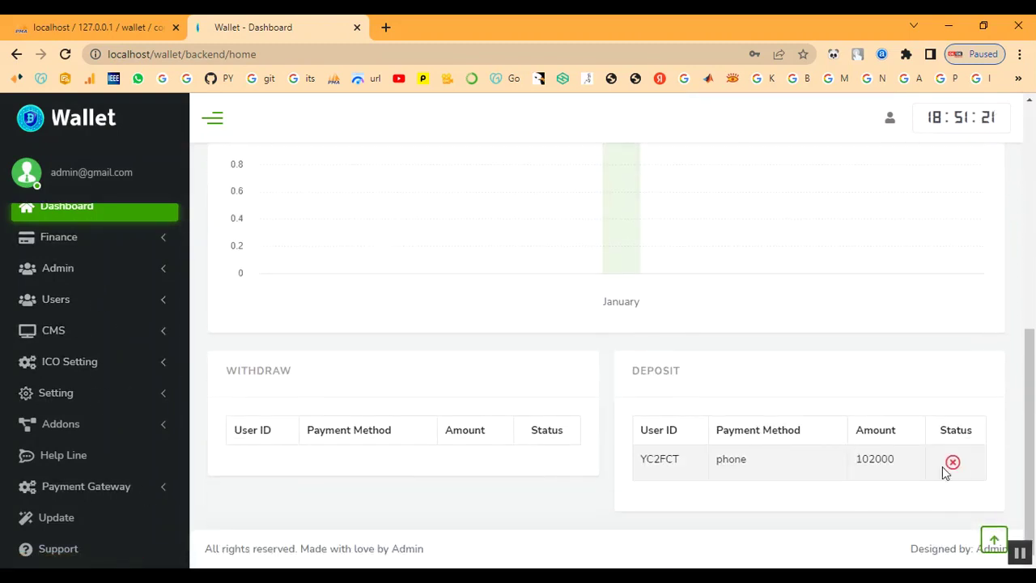
{"action": "scroll", "coordinate": [77, 275], "scroll_direction": "up", "scroll_amount": 2}
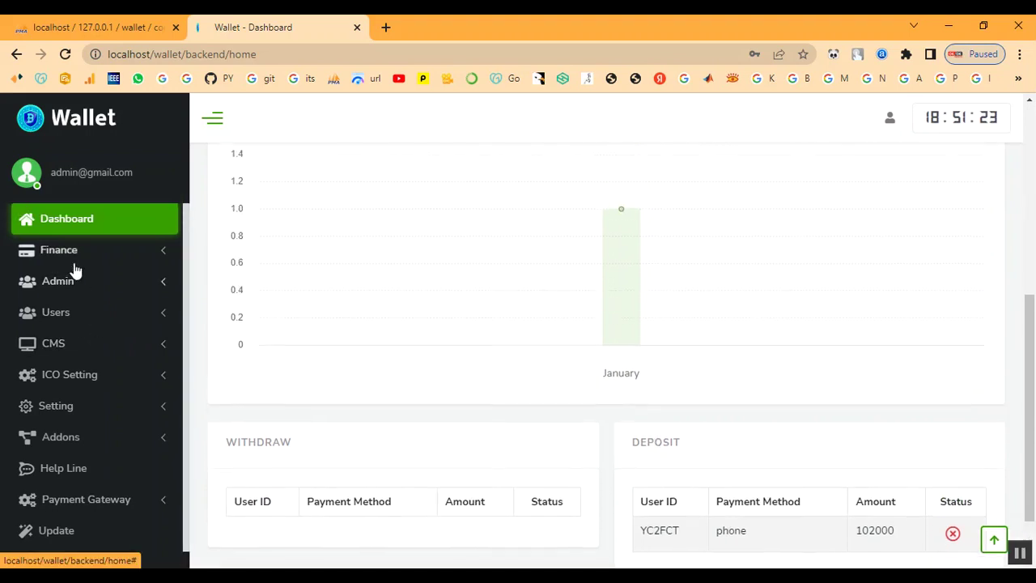
{"action": "left_click", "coordinate": [71, 253]}
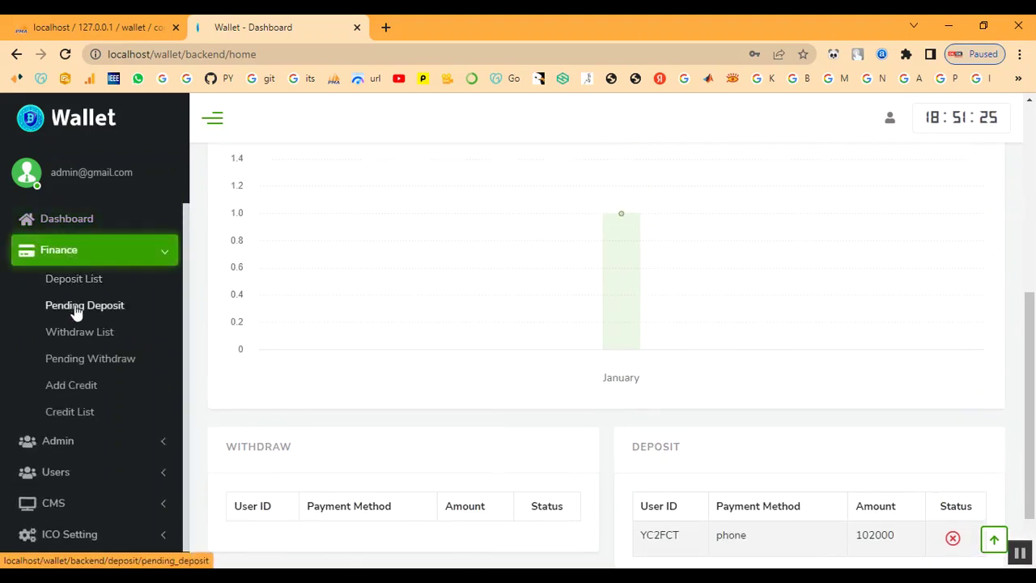
{"action": "left_click", "coordinate": [77, 310]}
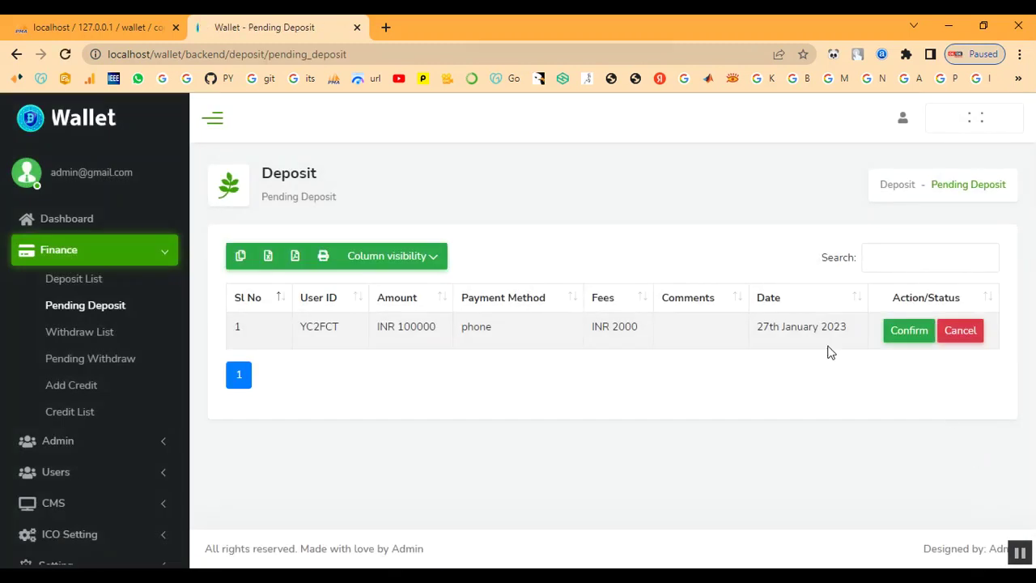
{"action": "left_click", "coordinate": [907, 334]}
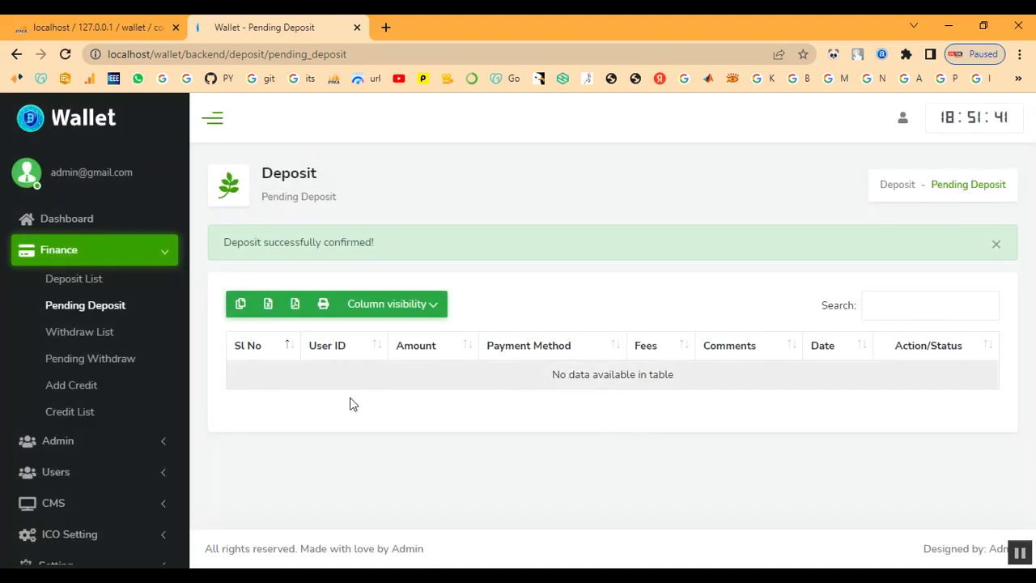
{"action": "left_click", "coordinate": [82, 286]}
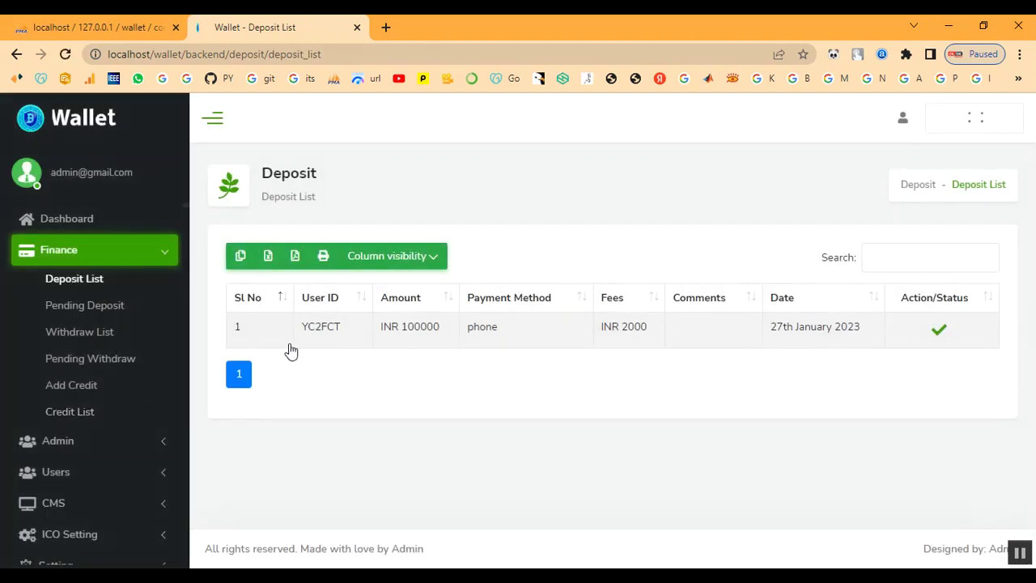
Copy the depositing user's ID from the Deposit List row.
{"action": "left_click_drag", "start_coordinate": [400, 326], "coordinate": [447, 326]}
{"action": "left_click", "coordinate": [397, 365]}
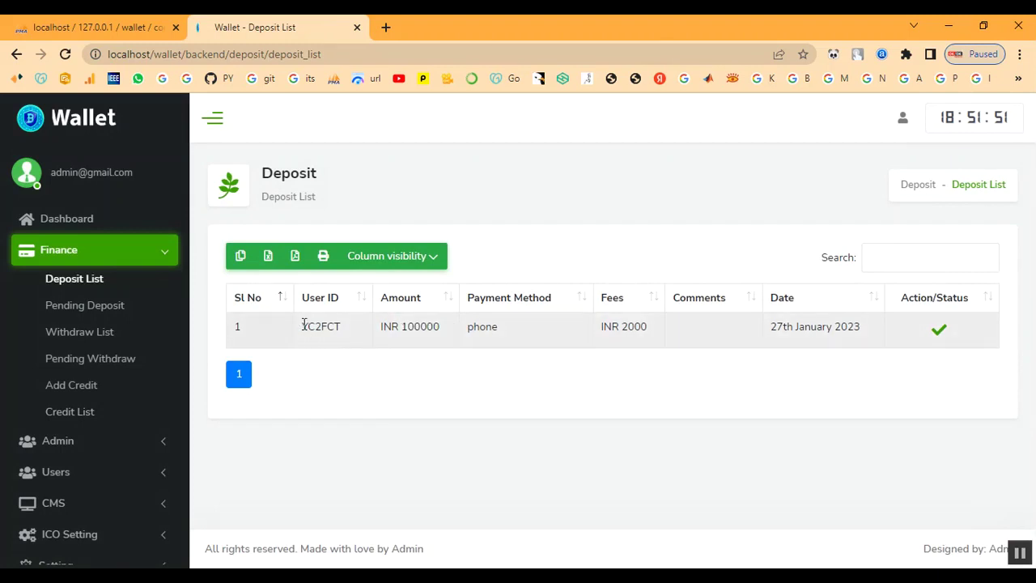
{"action": "left_click_drag", "start_coordinate": [303, 324], "coordinate": [344, 326]}
{"action": "right_click", "coordinate": [335, 326]}
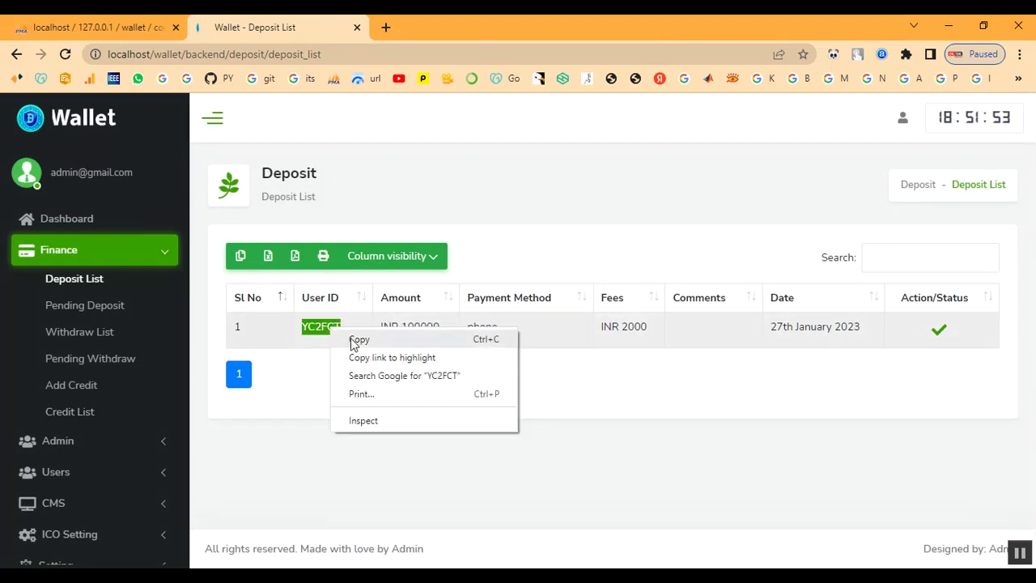
{"action": "left_click", "coordinate": [354, 340]}
In Add Credit, paste the user ID, enter amount 100 with note 'Bonus', and send it.
{"action": "left_click", "coordinate": [88, 387]}
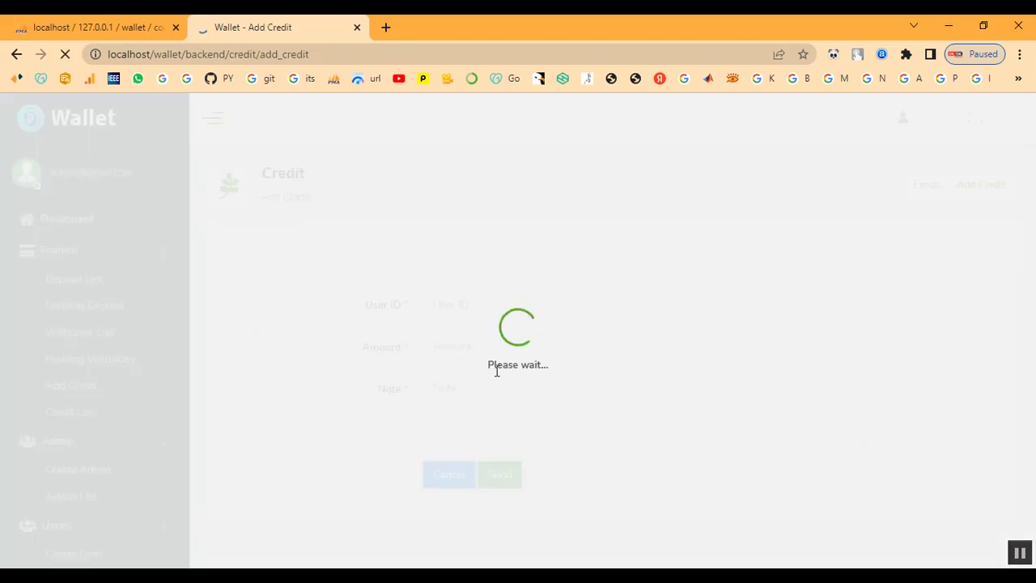
{"action": "left_click", "coordinate": [465, 298]}
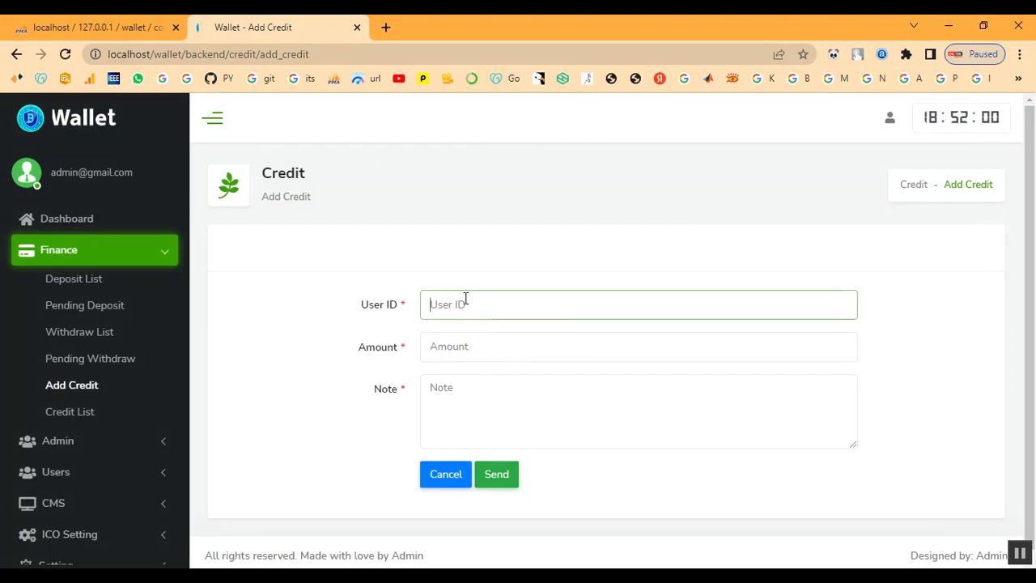
{"action": "right_click", "coordinate": [463, 306]}
{"action": "left_click", "coordinate": [516, 424]}
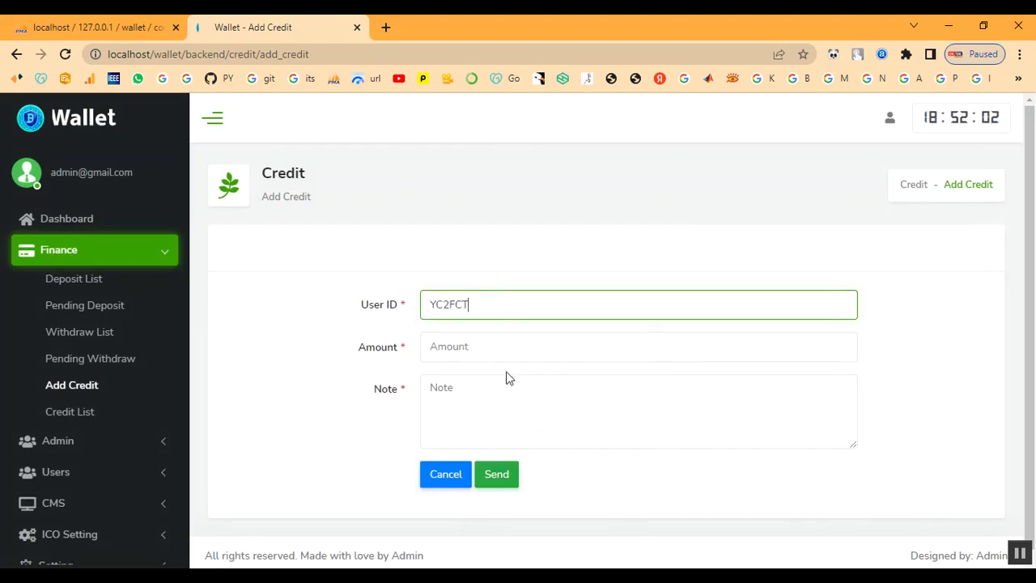
{"action": "left_click", "coordinate": [508, 348]}
{"action": "type", "text": "100"}
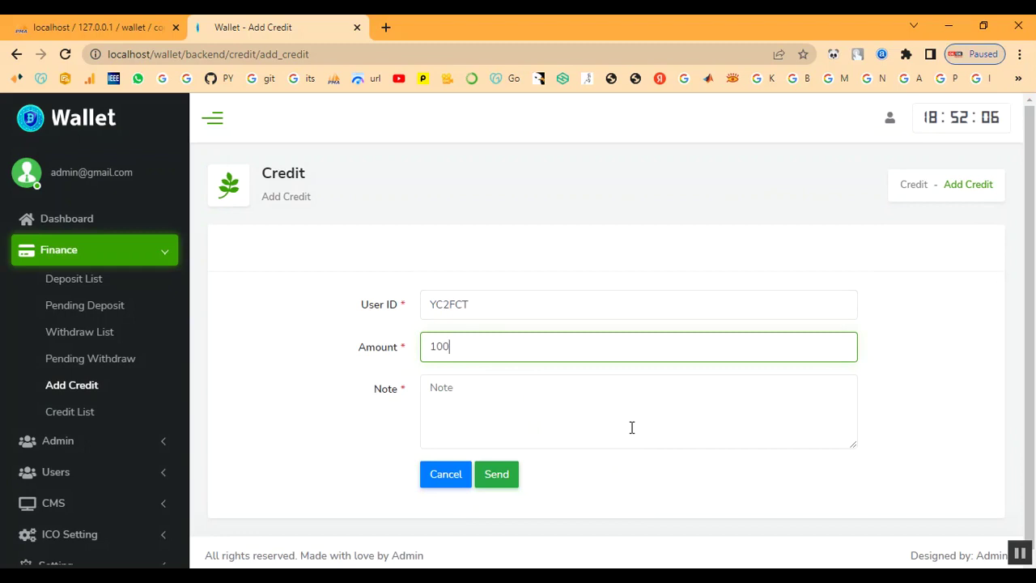
{"action": "left_click", "coordinate": [578, 419]}
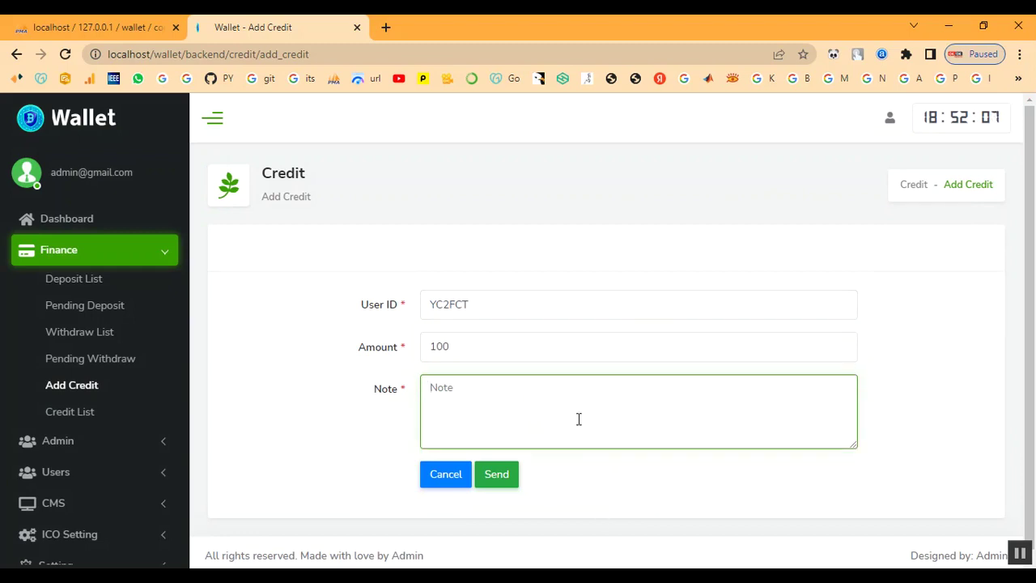
{"action": "type", "text": "Bonus"}
{"action": "left_click", "coordinate": [503, 477]}
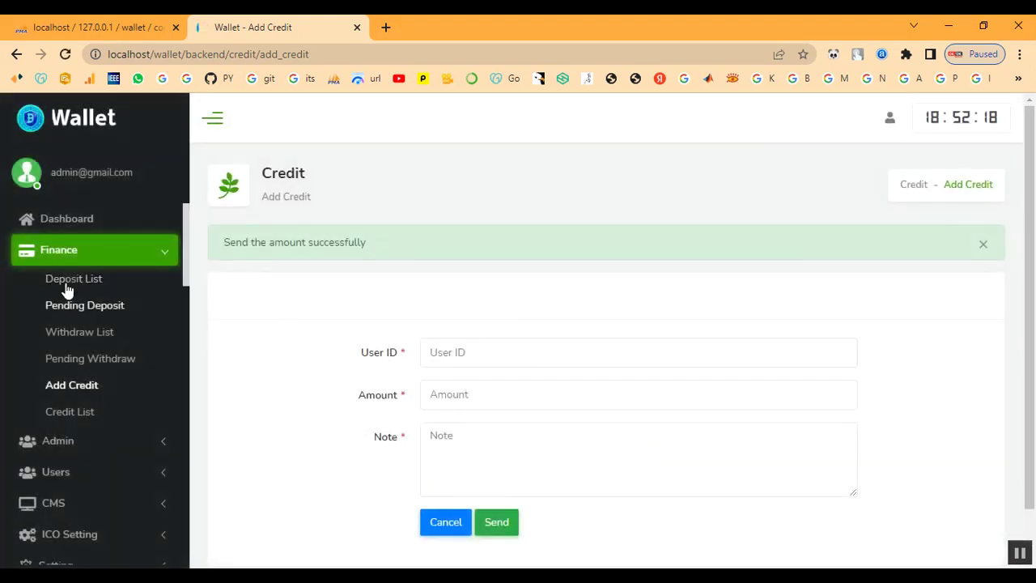
{"action": "left_click", "coordinate": [76, 220]}
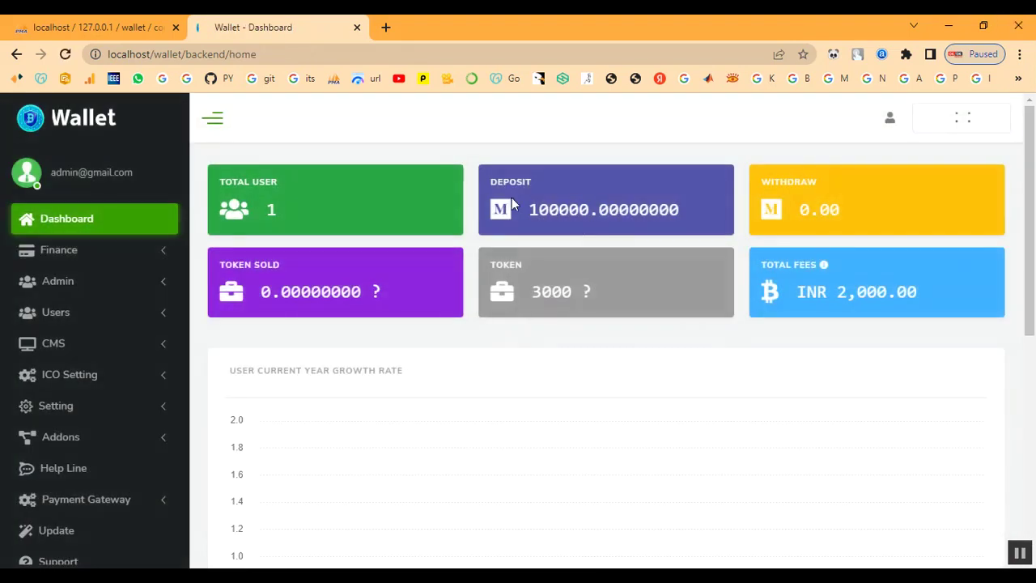
Sign out of the admin account to return to the public landing page with the ICO countdown.
{"action": "scroll", "coordinate": [491, 345], "scroll_direction": "down", "scroll_amount": 6}
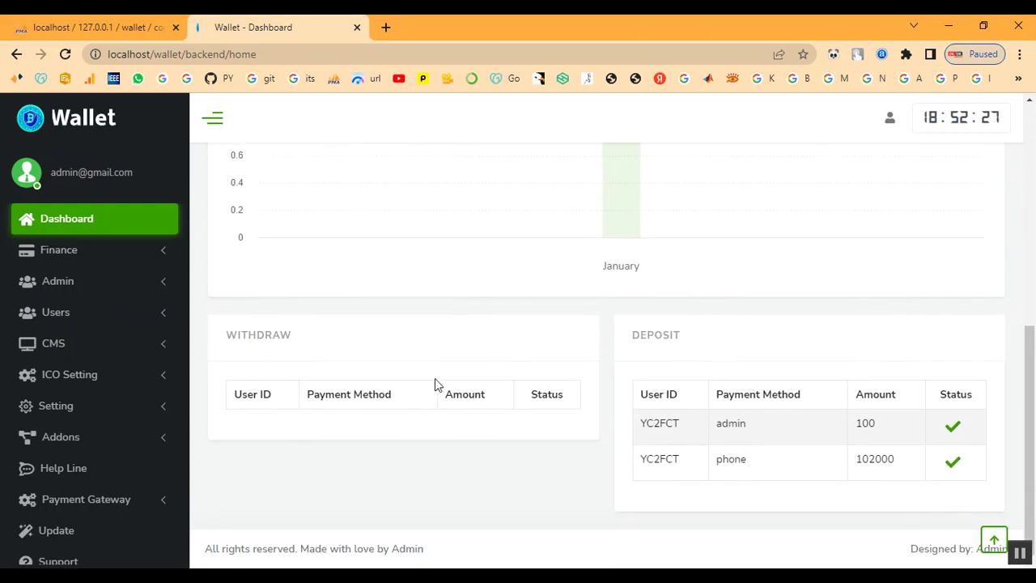
{"action": "scroll", "coordinate": [607, 380], "scroll_direction": "up", "scroll_amount": 8}
{"action": "left_click", "coordinate": [890, 119]}
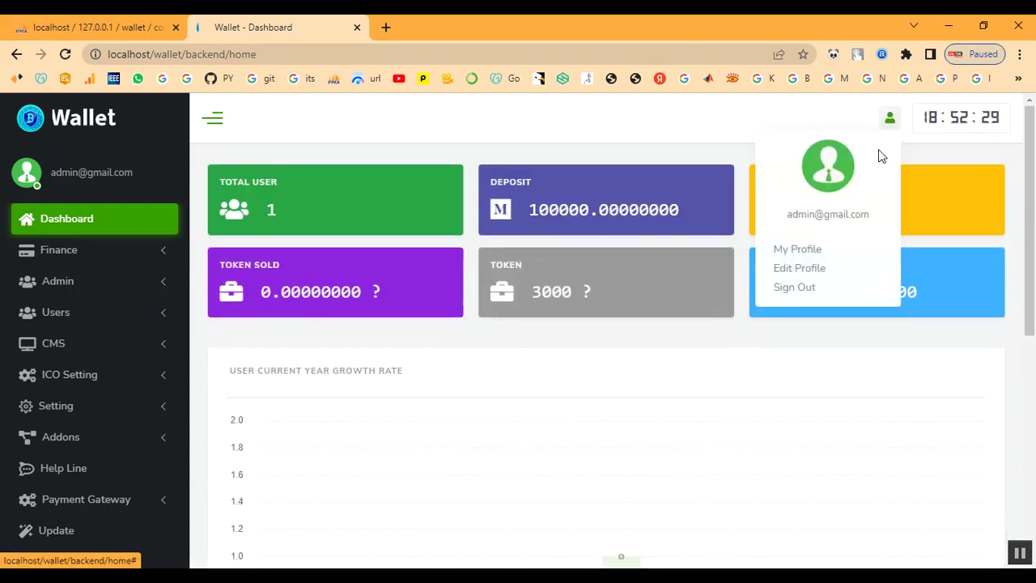
{"action": "left_click", "coordinate": [806, 287]}
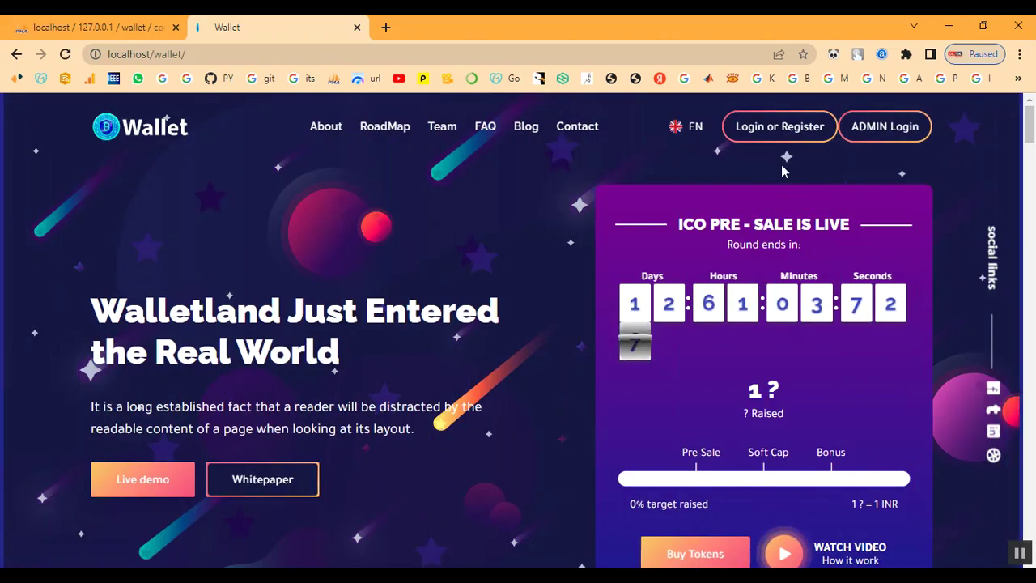
Log in with the customer's e-mail and password, then choose Dashboard from the Account menu.
{"action": "left_click", "coordinate": [777, 132]}
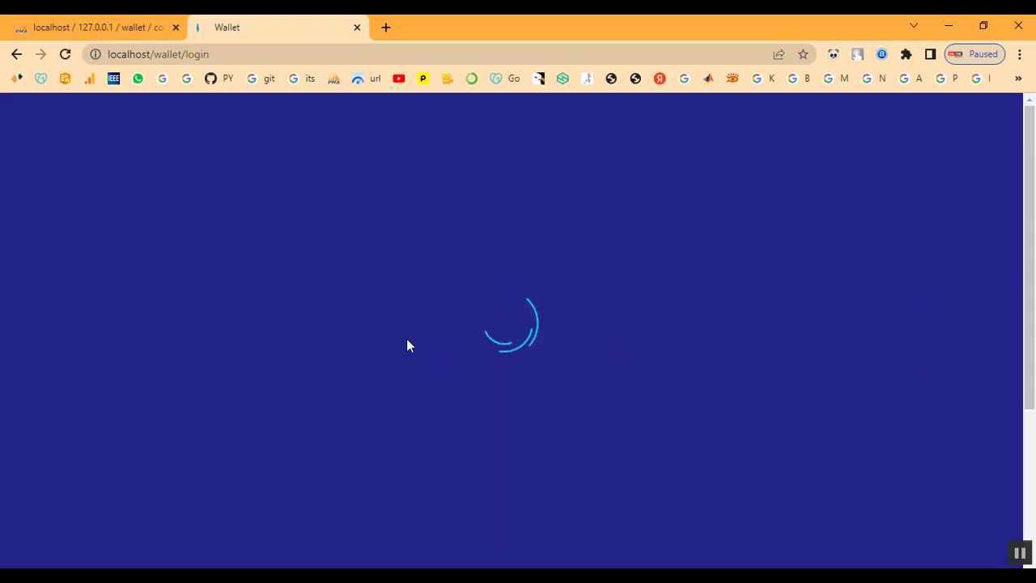
{"action": "left_click", "coordinate": [289, 287]}
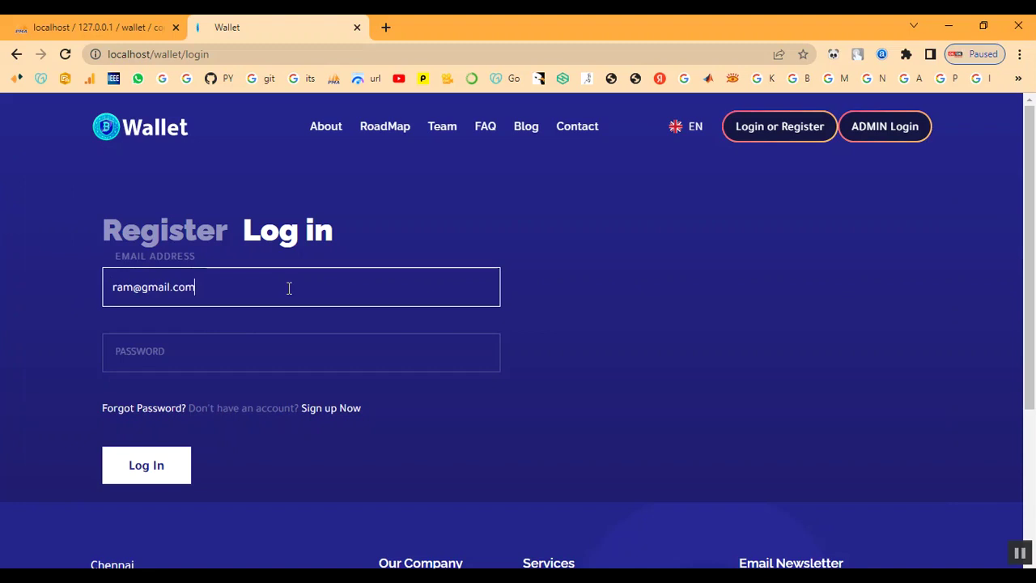
{"action": "key", "text": "Tab"}
{"action": "type", "text": "1"}
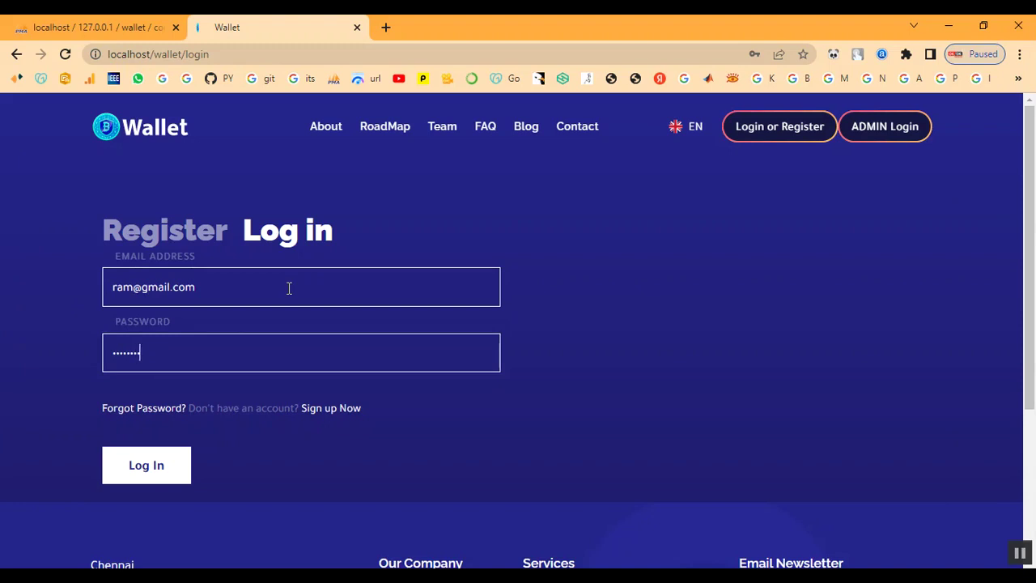
{"action": "left_click", "coordinate": [151, 470]}
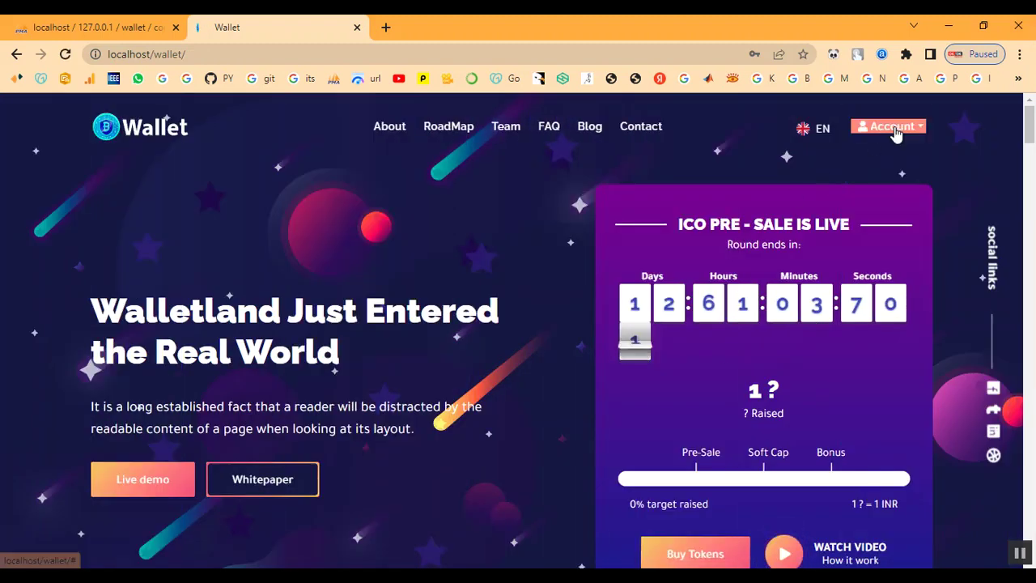
{"action": "left_click", "coordinate": [891, 127]}
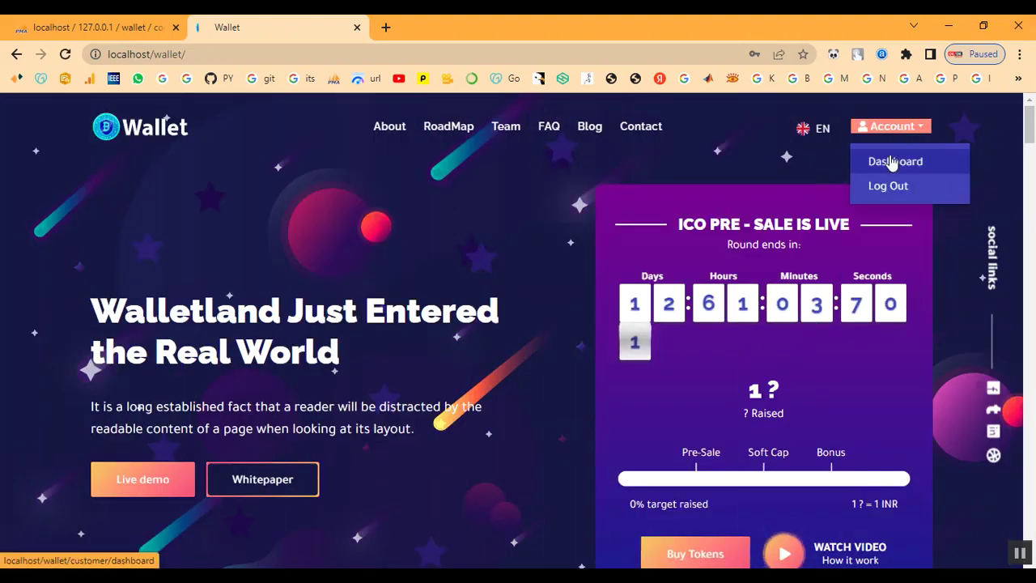
{"action": "left_click", "coordinate": [891, 159]}
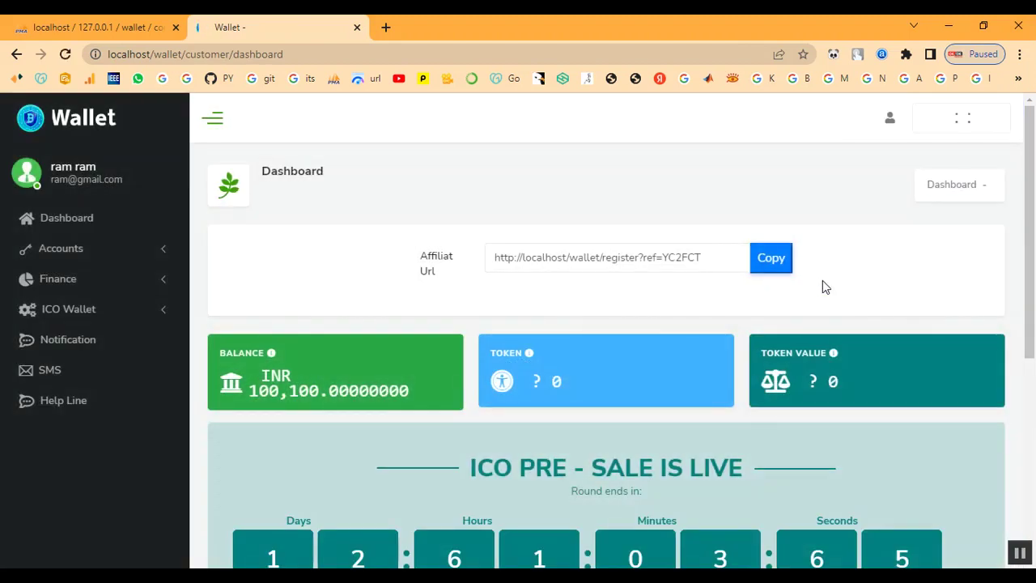
From the 100,100 INR dashboard, expand Finance in the sidebar and open Withdraw.
{"action": "scroll", "coordinate": [711, 391], "scroll_direction": "down", "scroll_amount": 1}
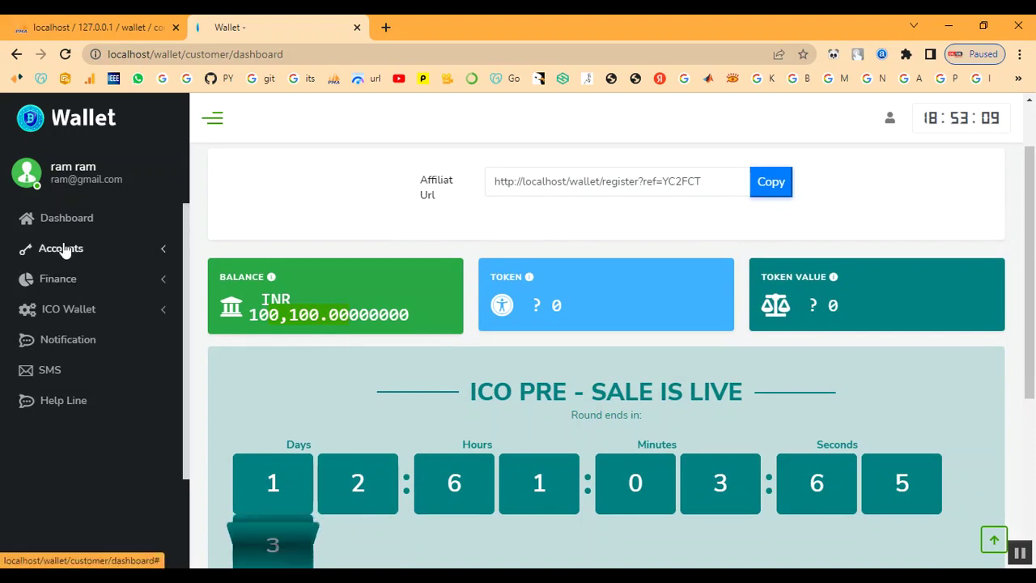
{"action": "left_click", "coordinate": [53, 278]}
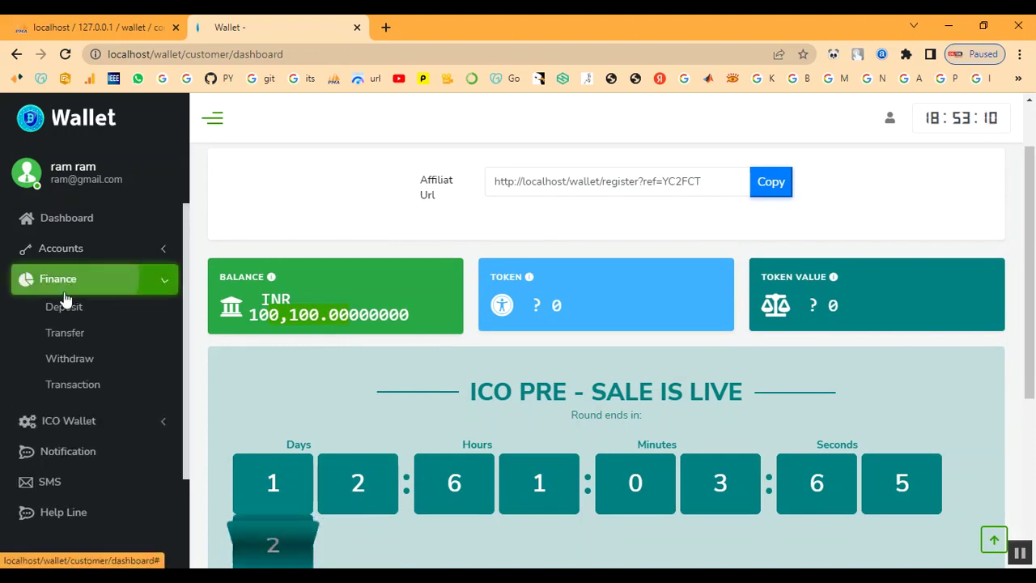
{"action": "left_click", "coordinate": [65, 359]}
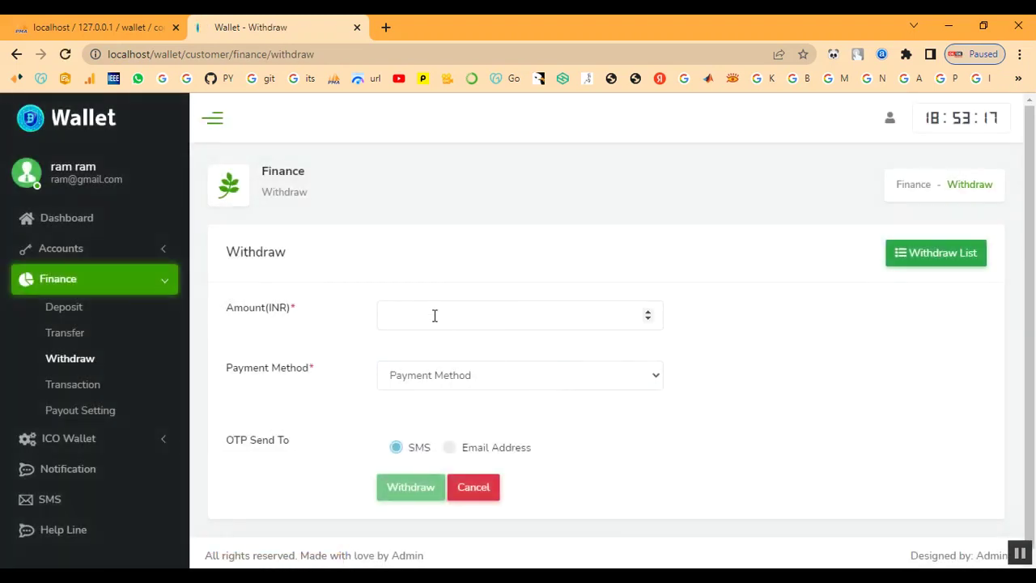
{"action": "left_click", "coordinate": [435, 316]}
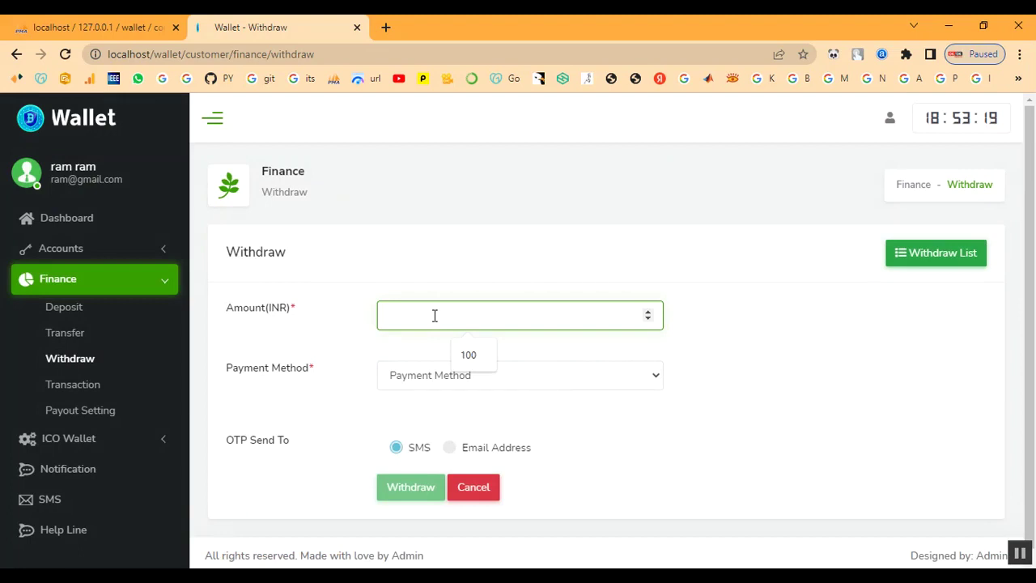
{"action": "type", "text": "1000"}
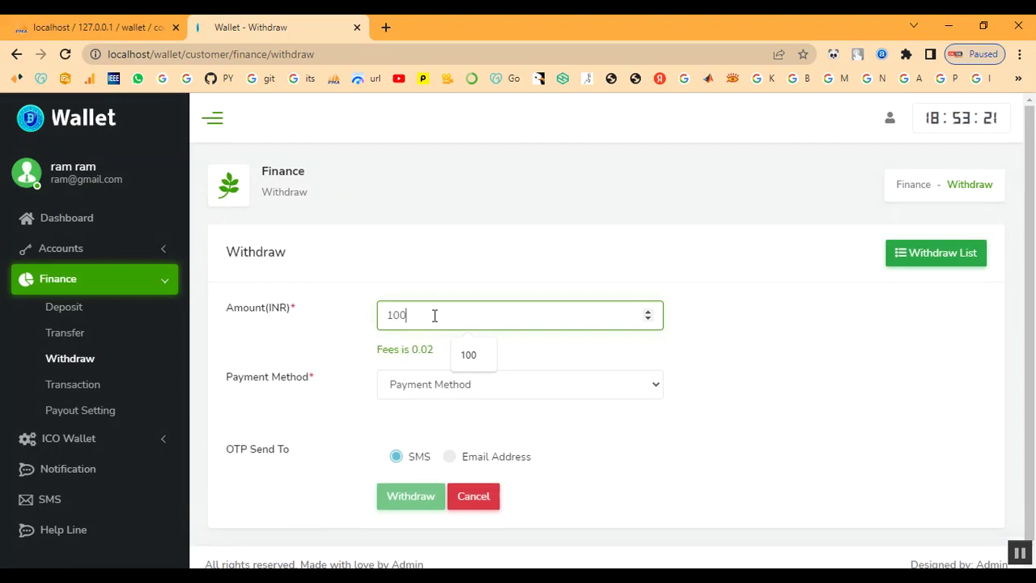
{"action": "left_click", "coordinate": [425, 381]}
{"action": "left_click", "coordinate": [424, 422]}
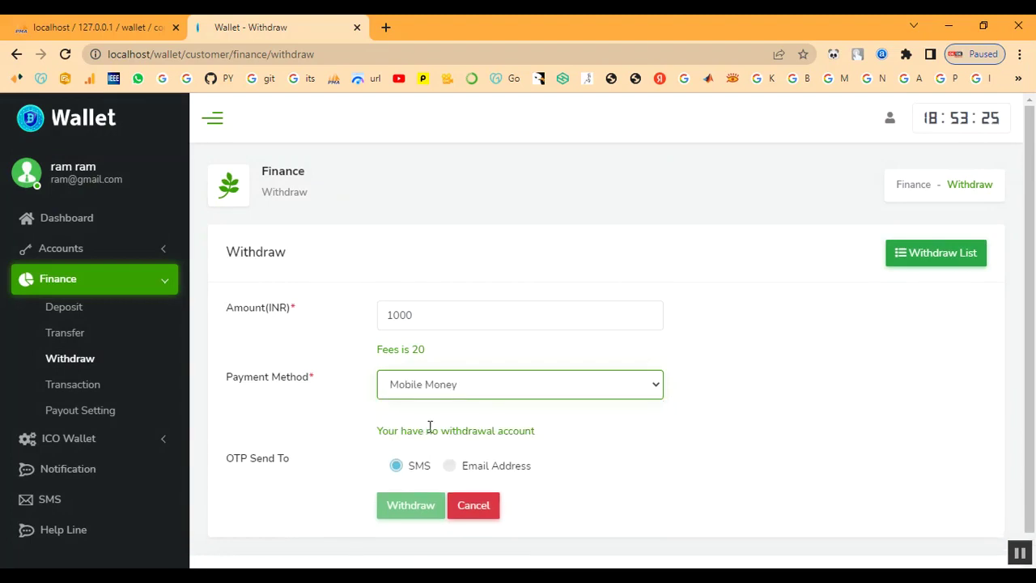
{"action": "left_click", "coordinate": [450, 468]}
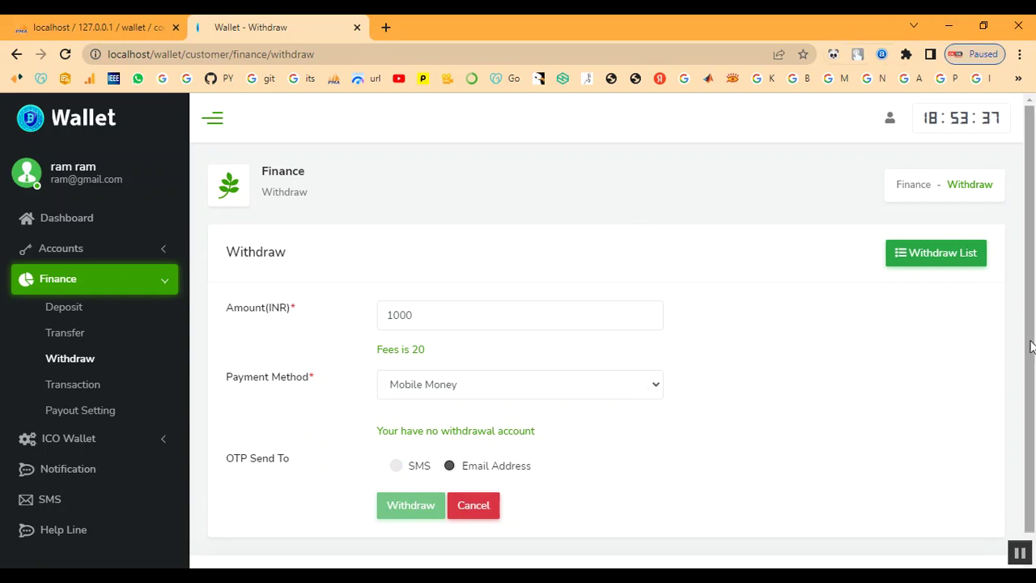
{"action": "scroll", "coordinate": [613, 381], "scroll_direction": "down", "scroll_amount": 1}
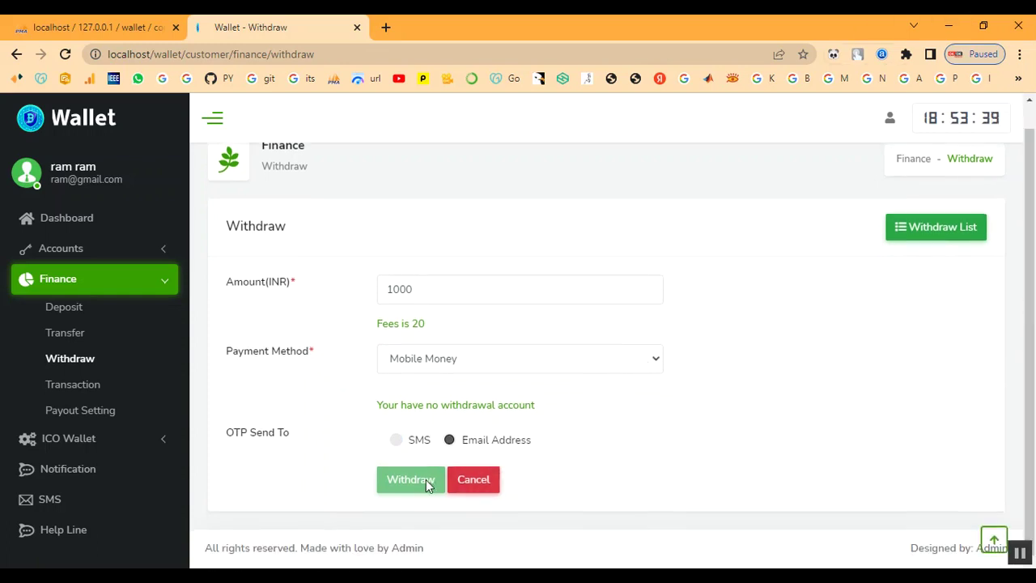
{"action": "left_click", "coordinate": [402, 366]}
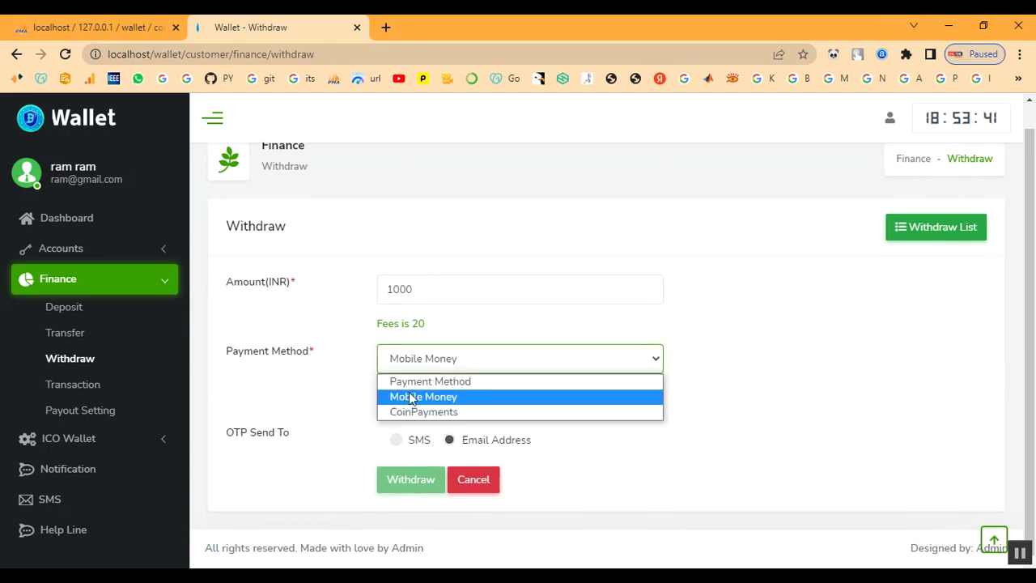
{"action": "left_click", "coordinate": [411, 399]}
{"action": "left_click", "coordinate": [415, 365]}
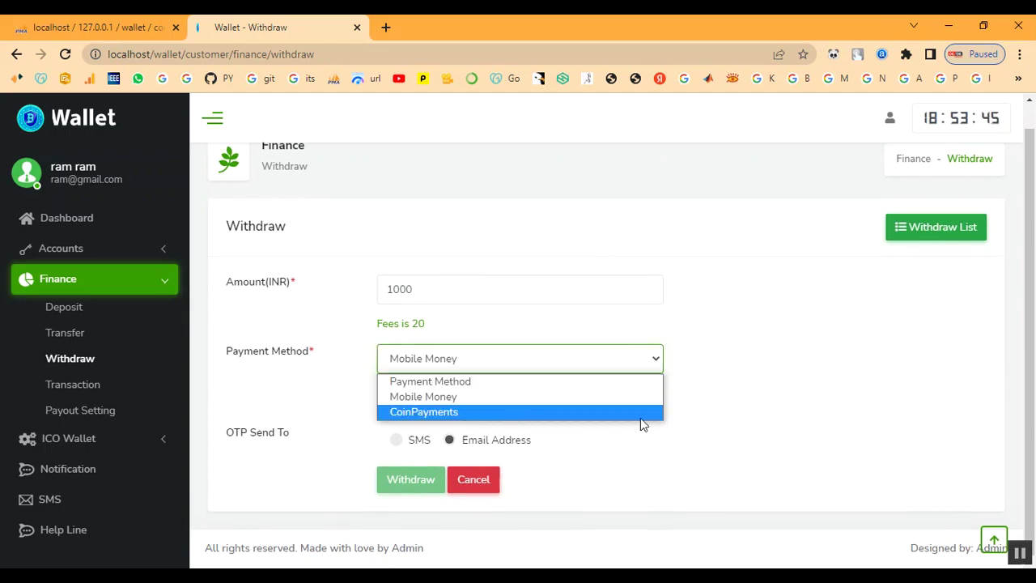
{"action": "left_click", "coordinate": [442, 382]}
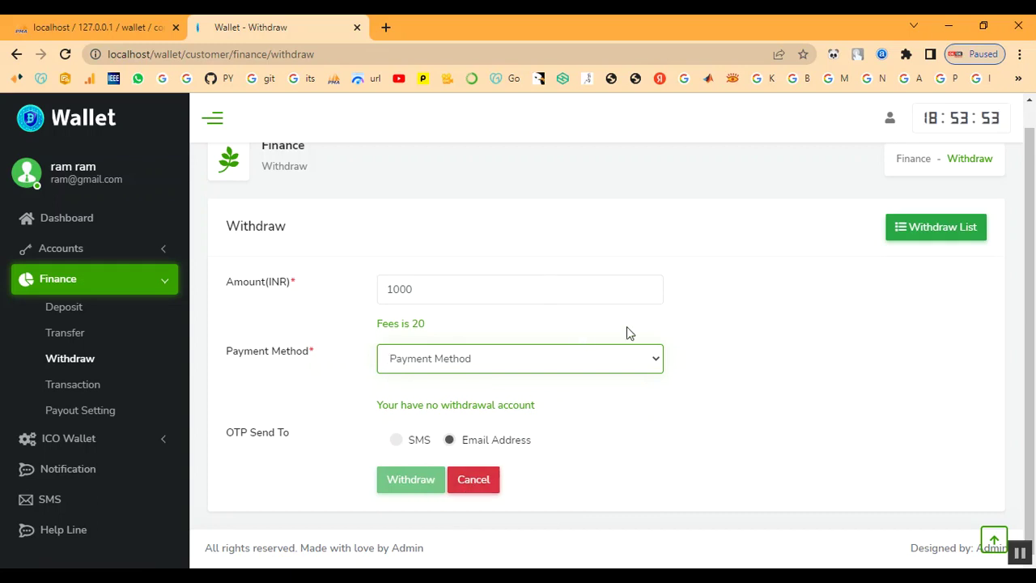
{"action": "scroll", "coordinate": [626, 332], "scroll_direction": "up", "scroll_amount": 1}
{"action": "scroll", "coordinate": [628, 328], "scroll_direction": "down", "scroll_amount": 1}
{"action": "left_click", "coordinate": [564, 366]}
{"action": "left_click", "coordinate": [528, 396]}
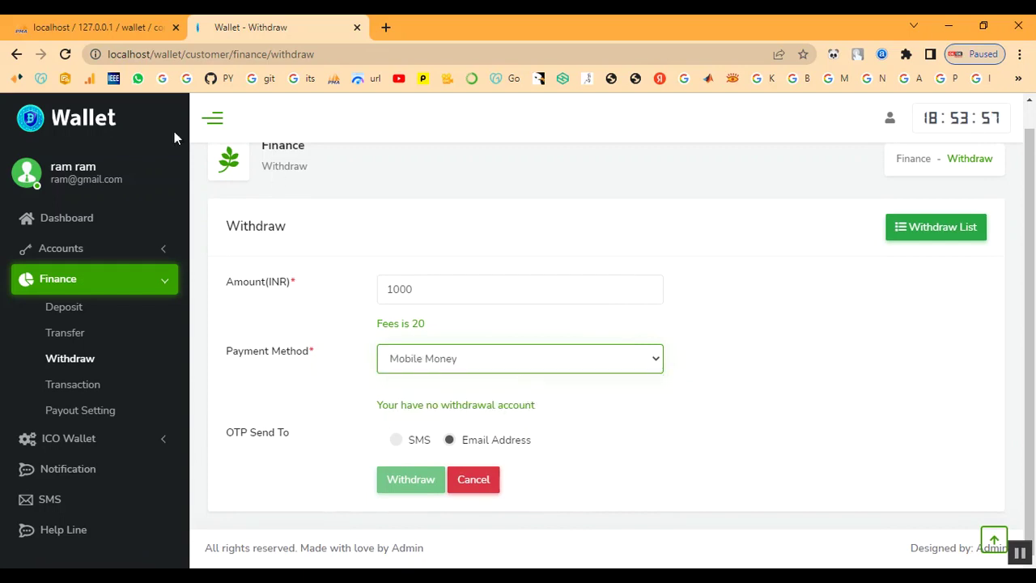
{"action": "left_click", "coordinate": [65, 55]}
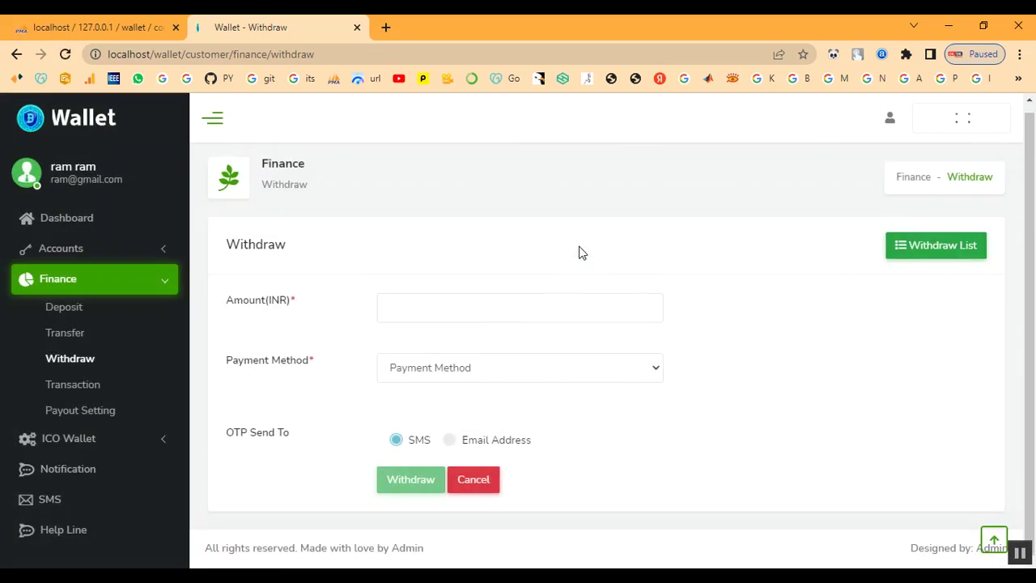
Enter a 10000 INR withdrawal amount, pick Mobile Money, and send the OTP to e-mail.
{"action": "left_click", "coordinate": [459, 308]}
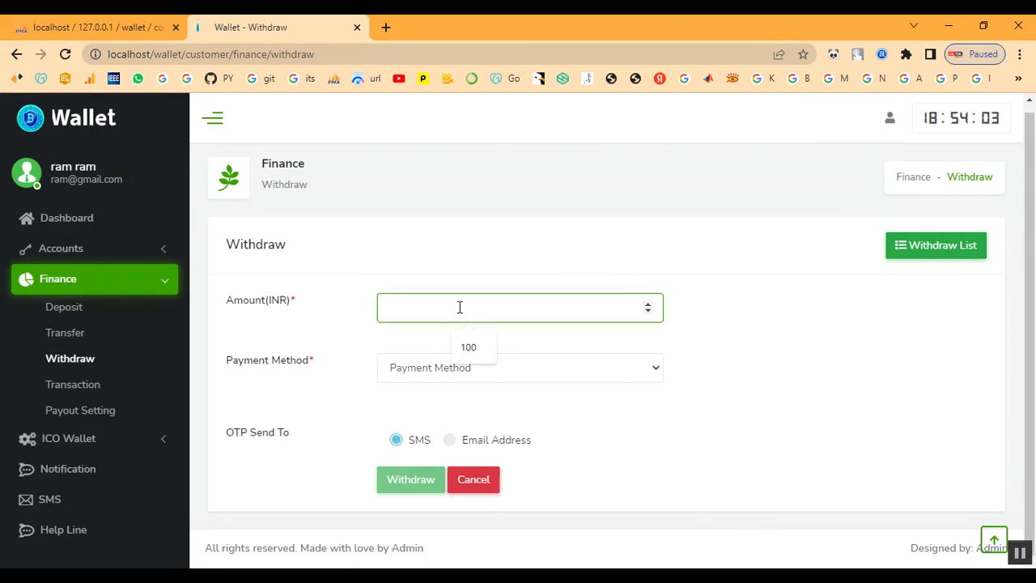
{"action": "type", "text": "10000"}
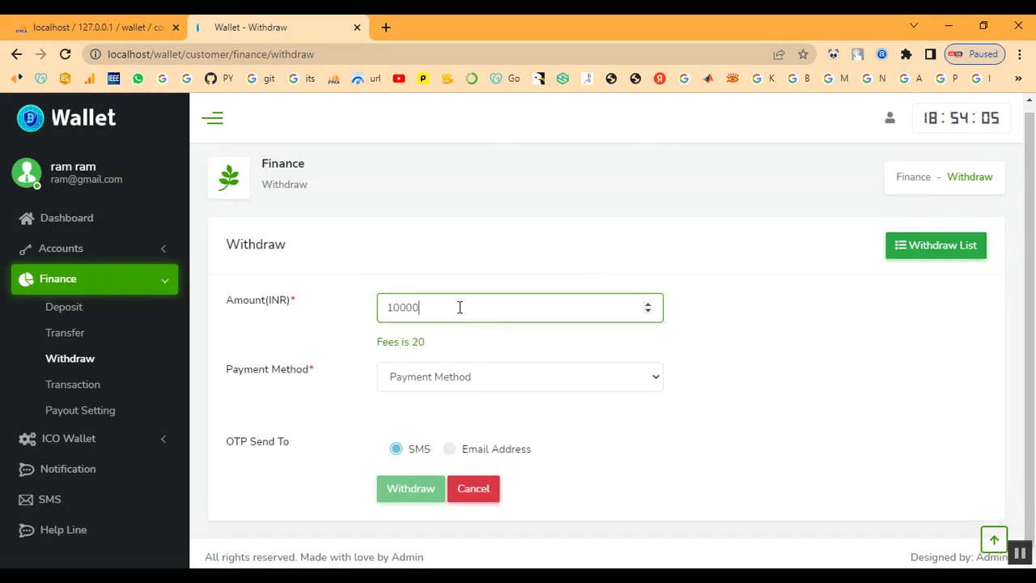
{"action": "left_click", "coordinate": [442, 377]}
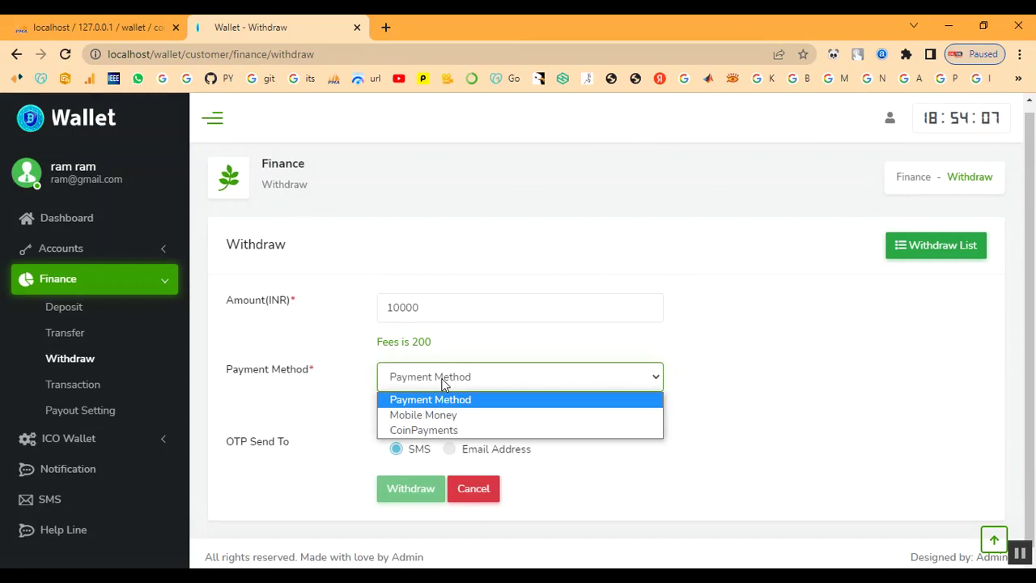
{"action": "left_click", "coordinate": [436, 414]}
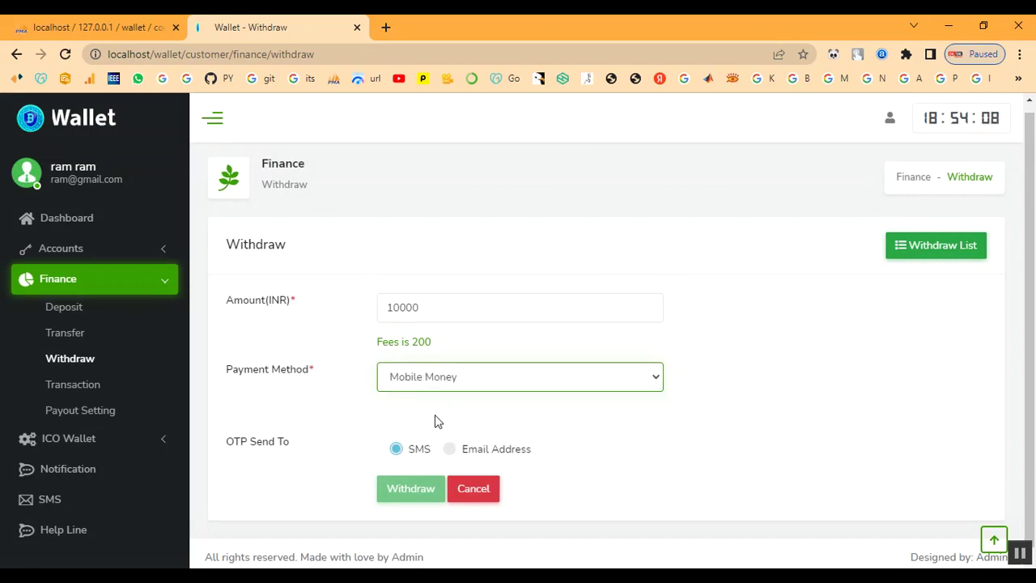
{"action": "left_click", "coordinate": [450, 458]}
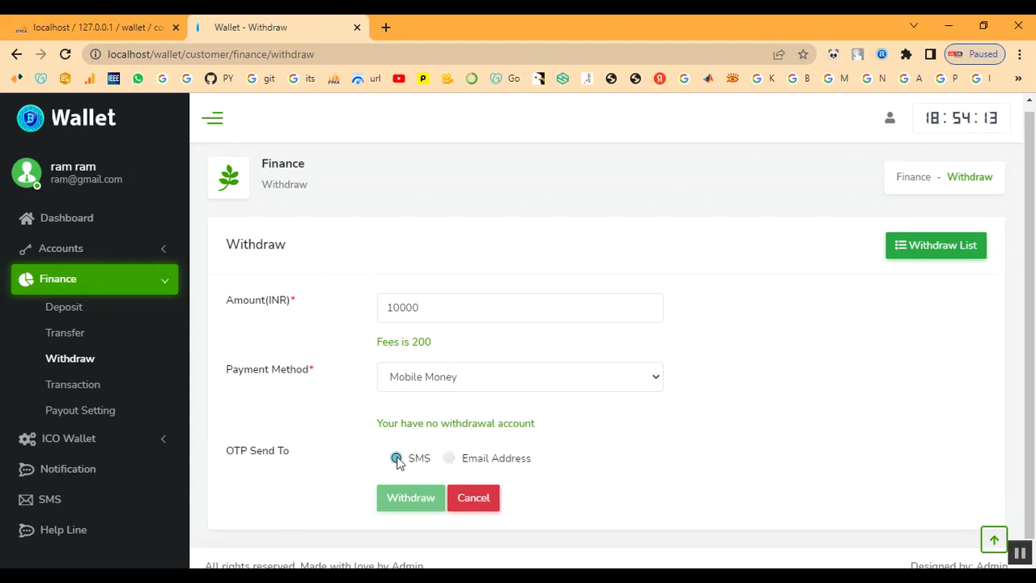
{"action": "left_click", "coordinate": [450, 458]}
Switch the payment method to CoinPayments and place the cursor in the new Your Address field.
{"action": "left_click_drag", "start_coordinate": [448, 418], "coordinate": [561, 432]}
{"action": "left_click", "coordinate": [499, 419]}
{"action": "left_click", "coordinate": [514, 387]}
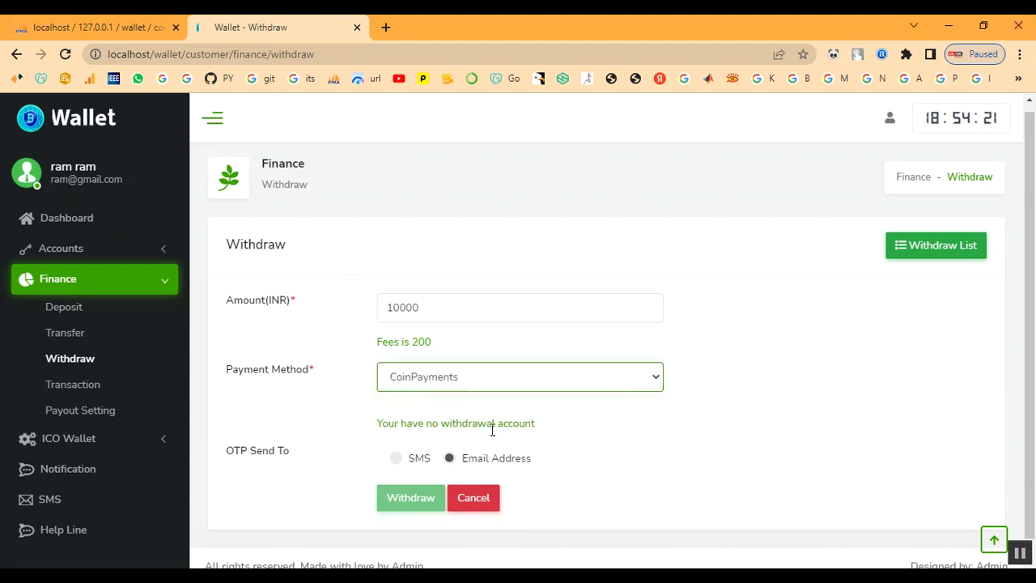
{"action": "left_click", "coordinate": [493, 430]}
{"action": "left_click", "coordinate": [459, 426]}
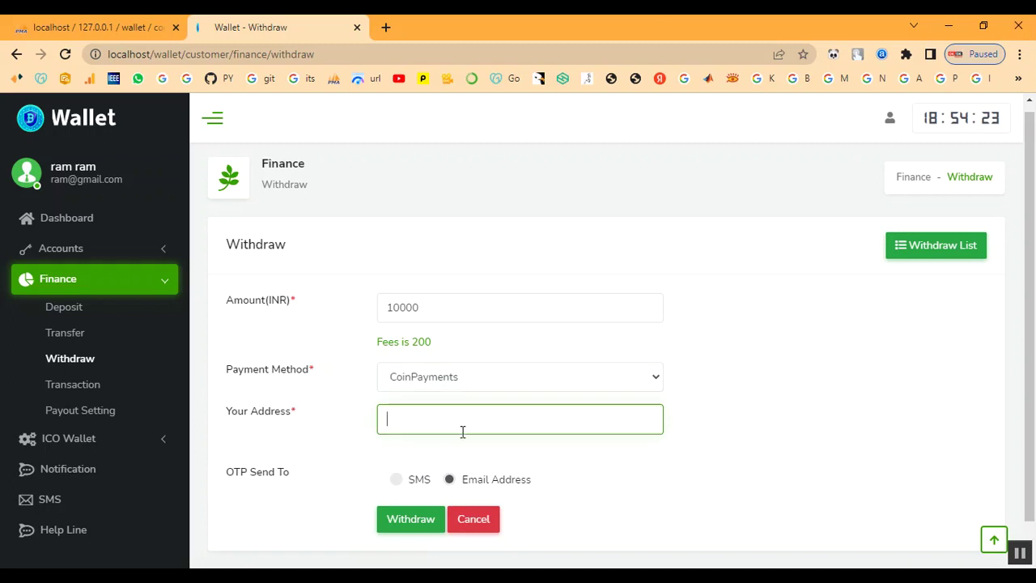